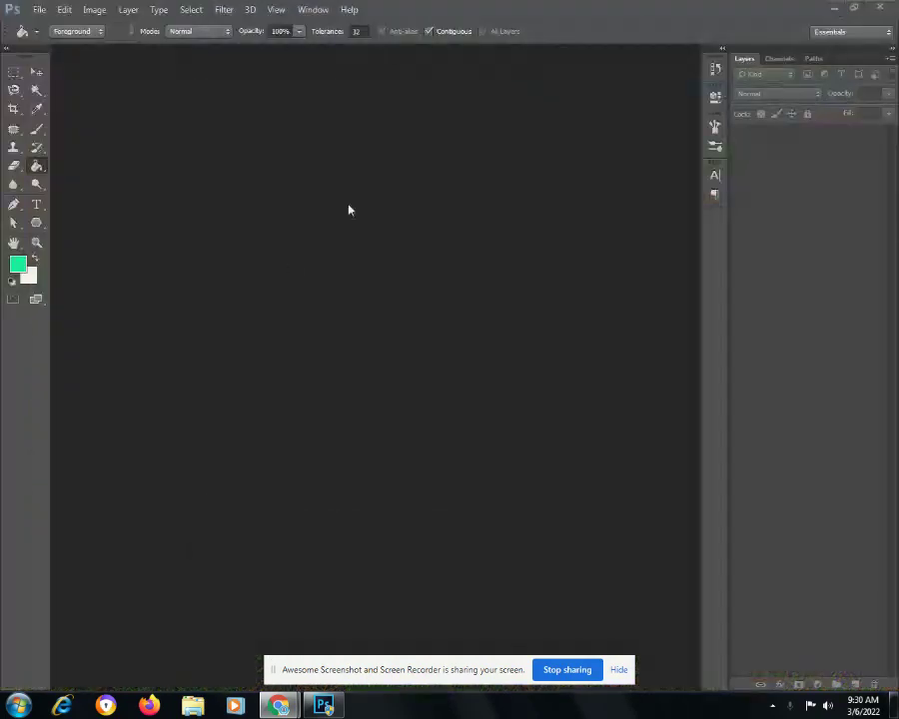
- Create a first new document in inches, mistakenly sized 11 × 18
click(40, 10)
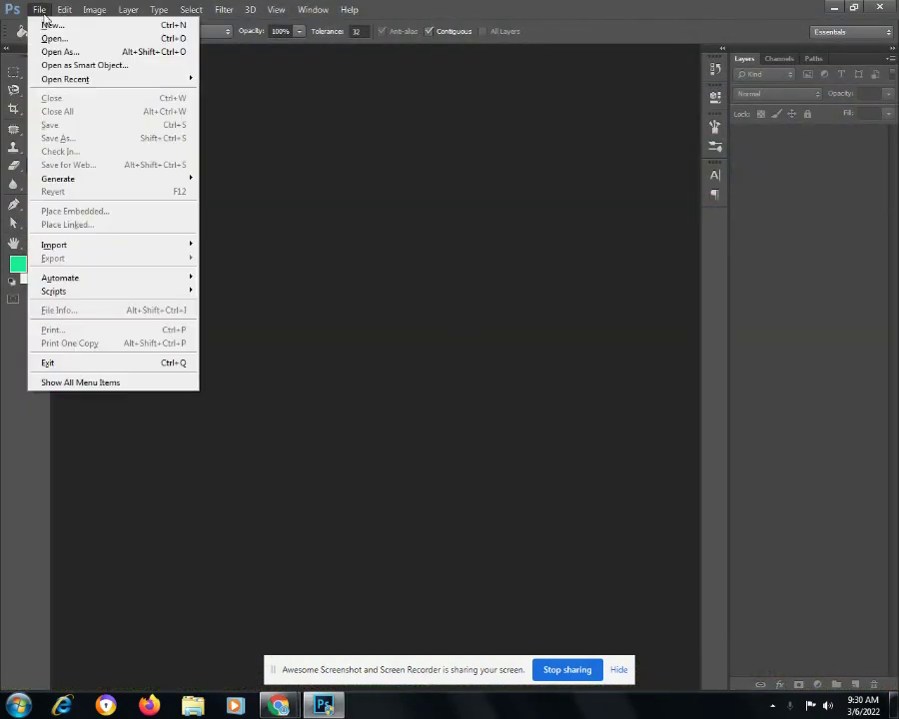
click(66, 25)
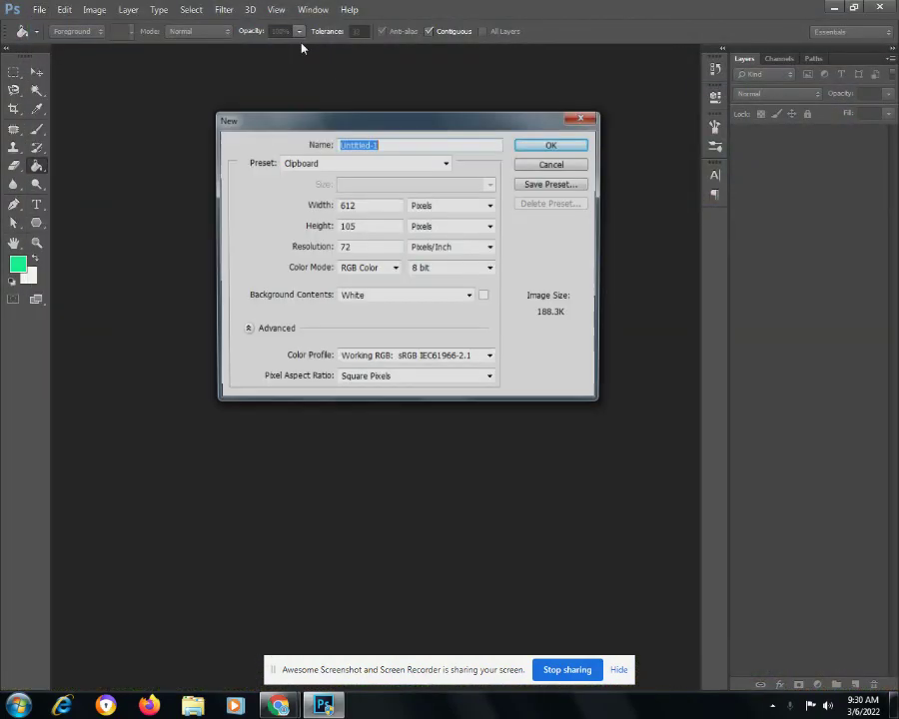
click(458, 205)
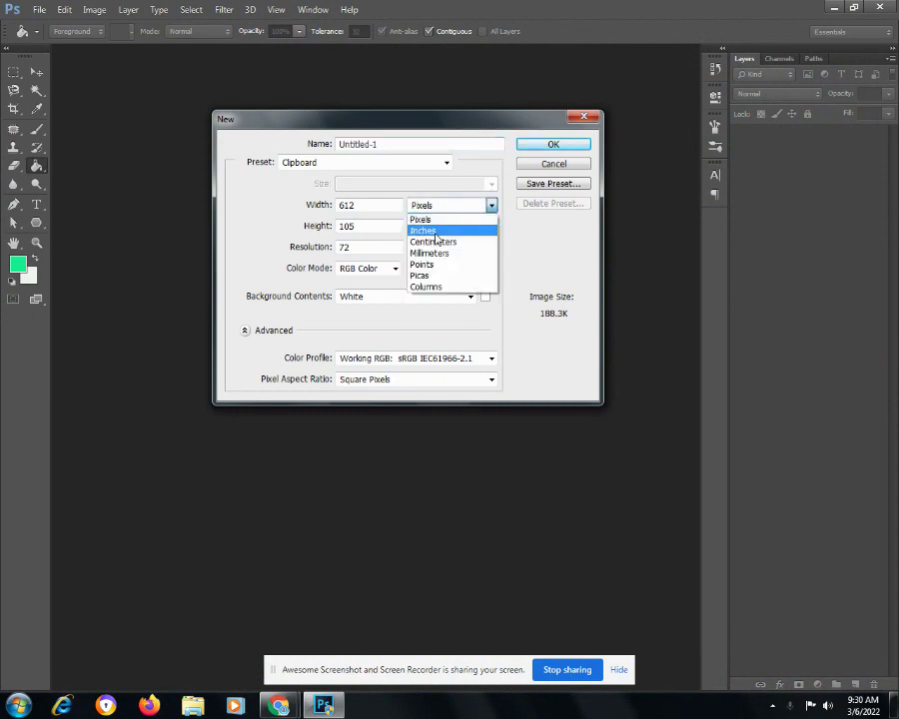
click(439, 229)
click(365, 205)
key(BackSpace)
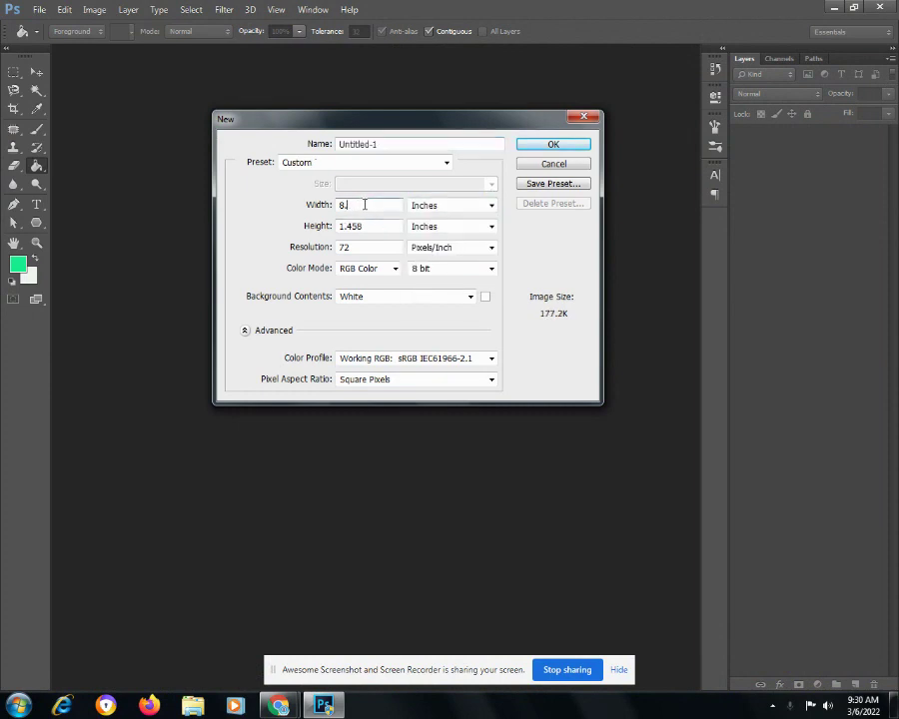
text(11)
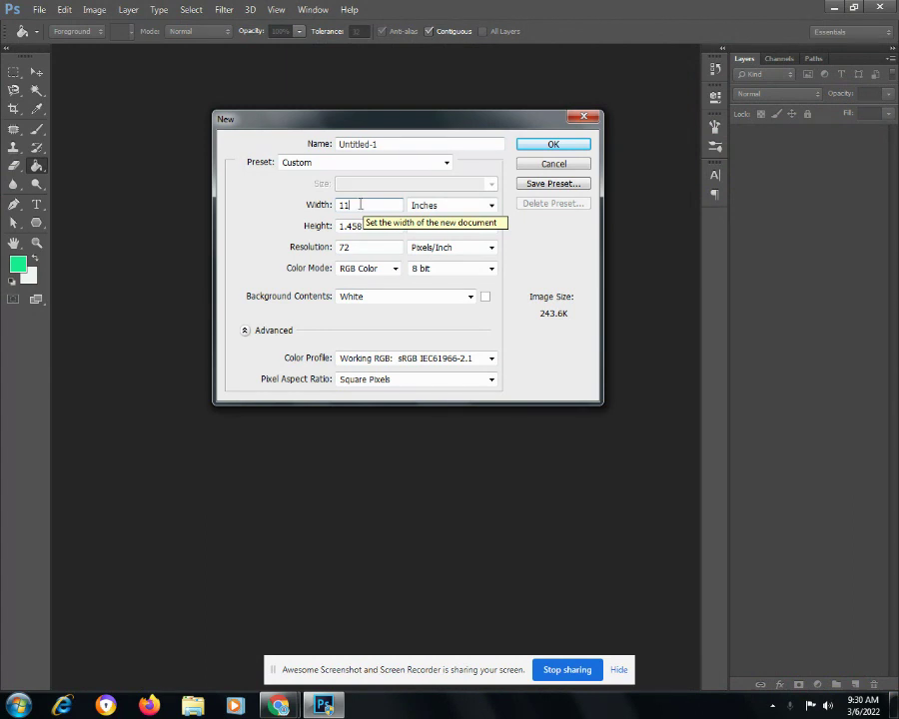
click(373, 225)
text(1)
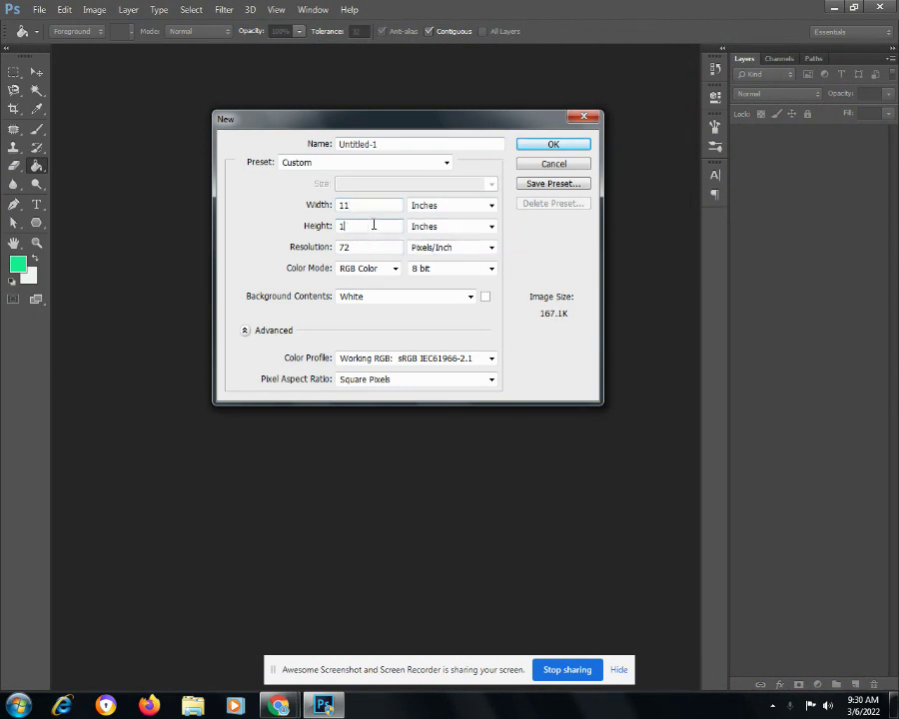
text(8)
click(555, 145)
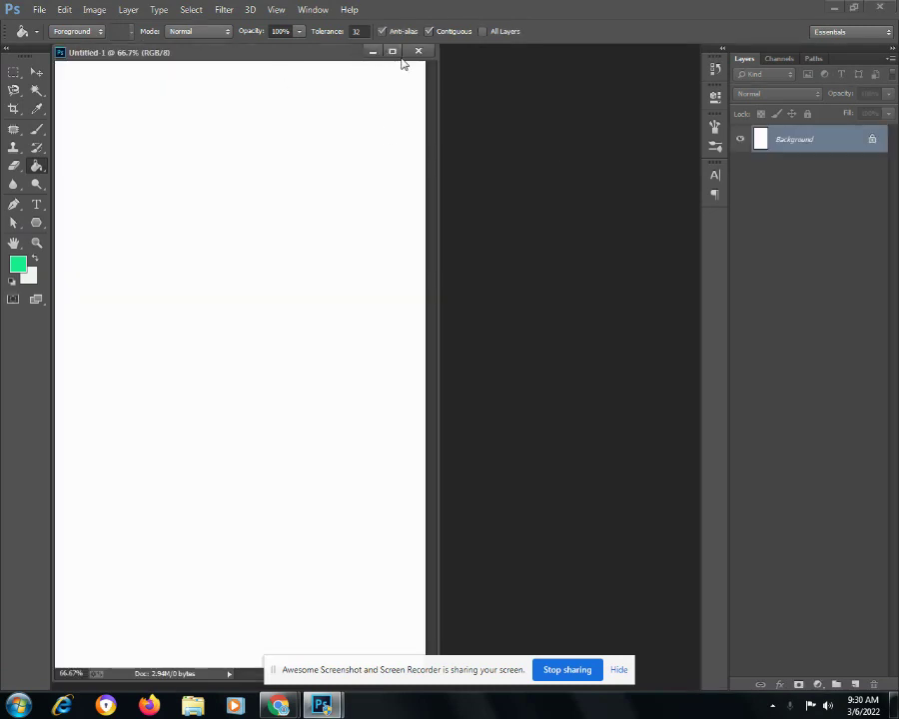
- Discard the mistaken 11 × 18 inch document
click(417, 51)
click(40, 10)
click(40, 12)
- Create a new blank document 11 inches wide by 8 inches tall and centre its window
click(40, 10)
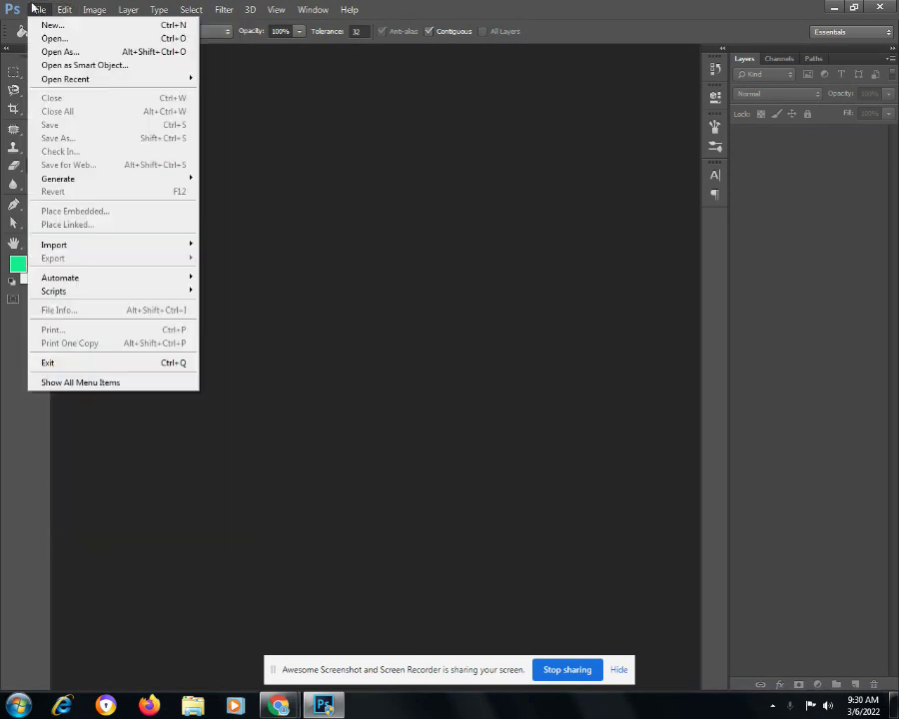
click(50, 24)
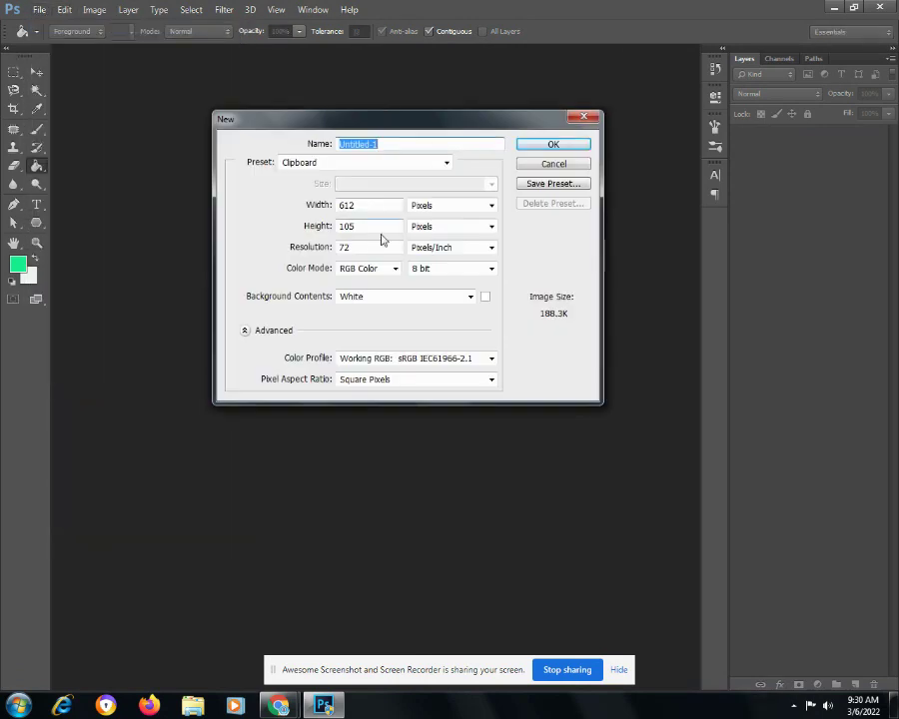
click(439, 209)
click(416, 228)
click(367, 206)
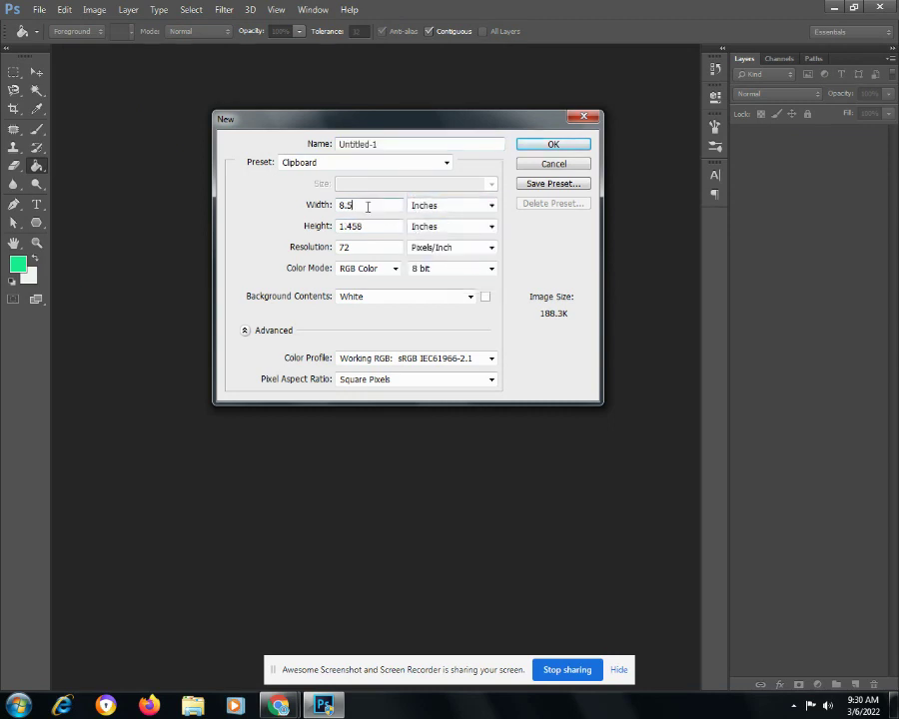
key(BackSpace)
key(BackSpace)
key(BackSpace)
text(11)
click(380, 231)
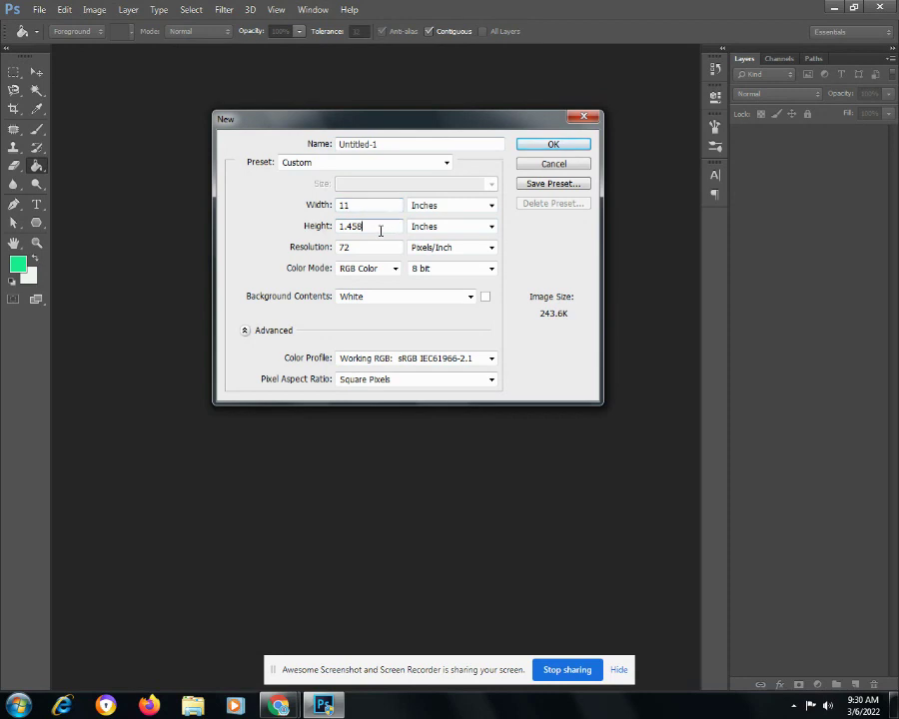
key(BackSpace)
key(BackSpace)
text(8)
click(554, 143)
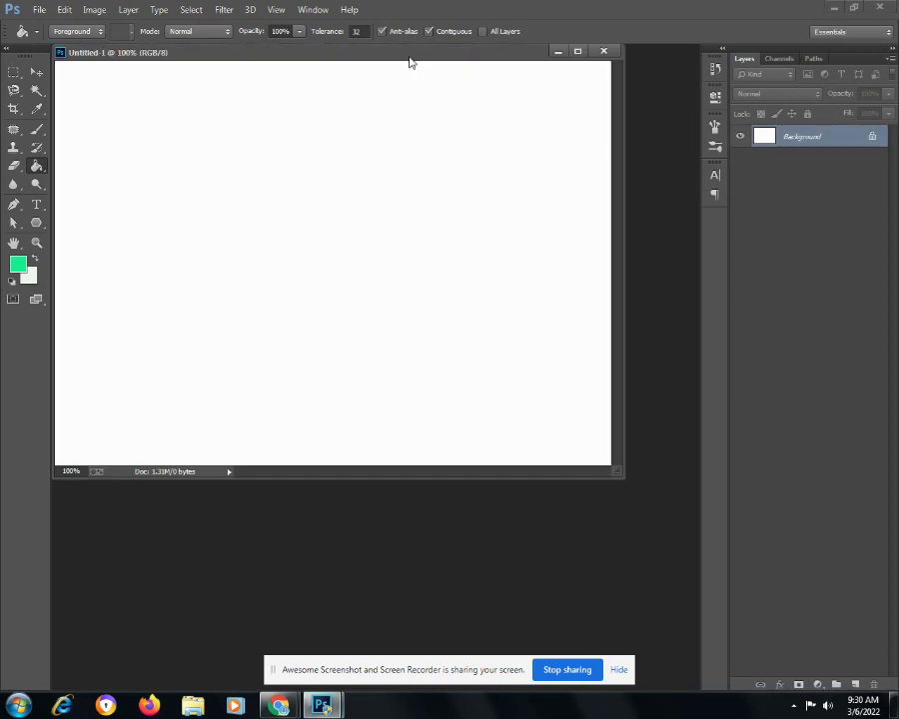
drag(409, 55, 452, 120)
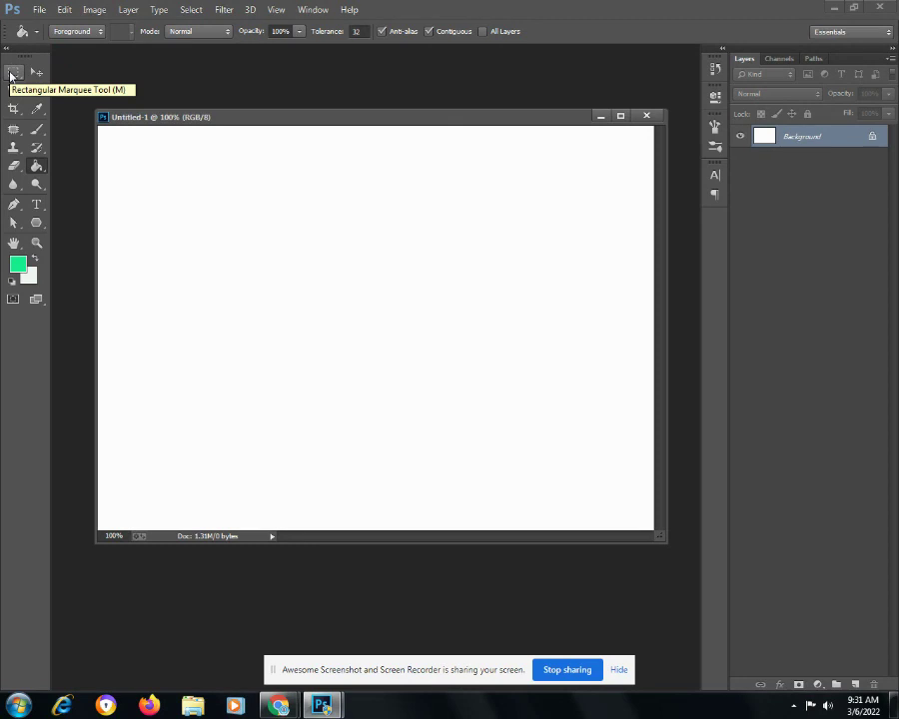
- Fill a large rectangular selection with green on a new layer, leaving a white margin
click(12, 73)
drag(157, 171, 610, 495)
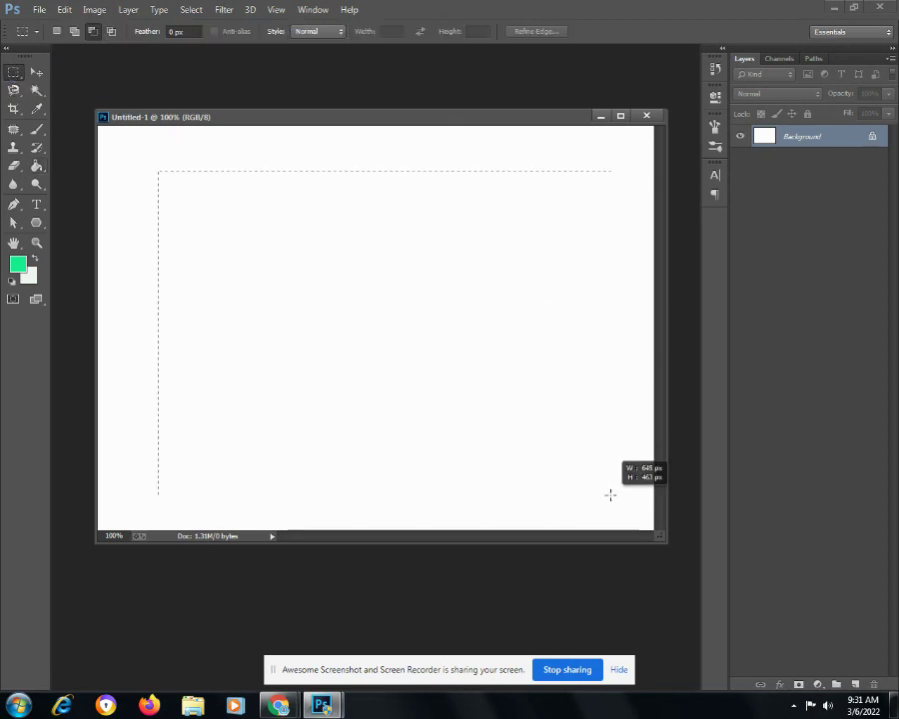
drag(610, 494, 626, 485)
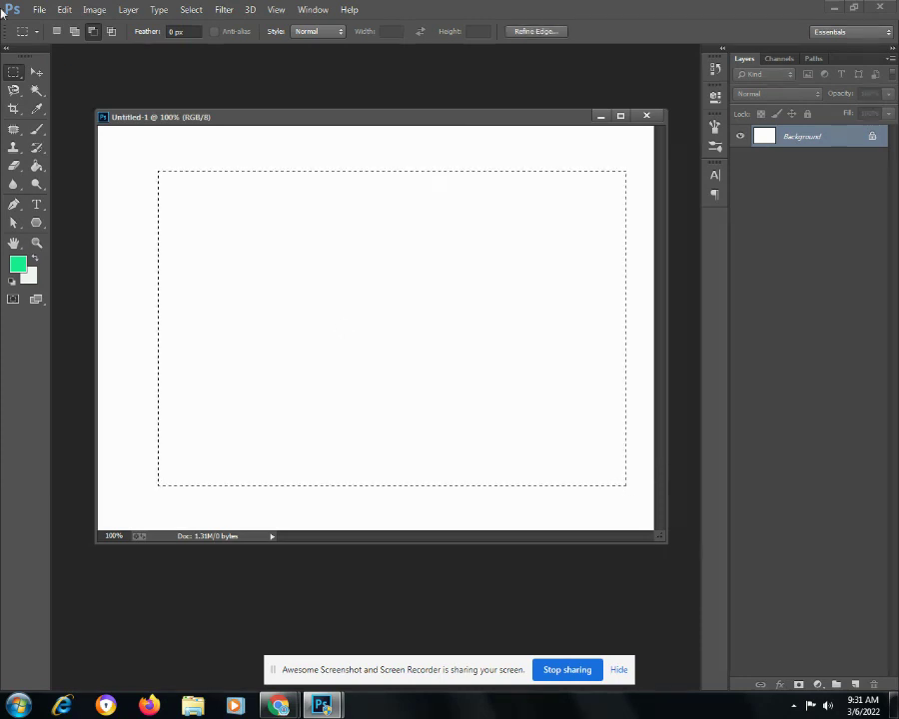
click(856, 684)
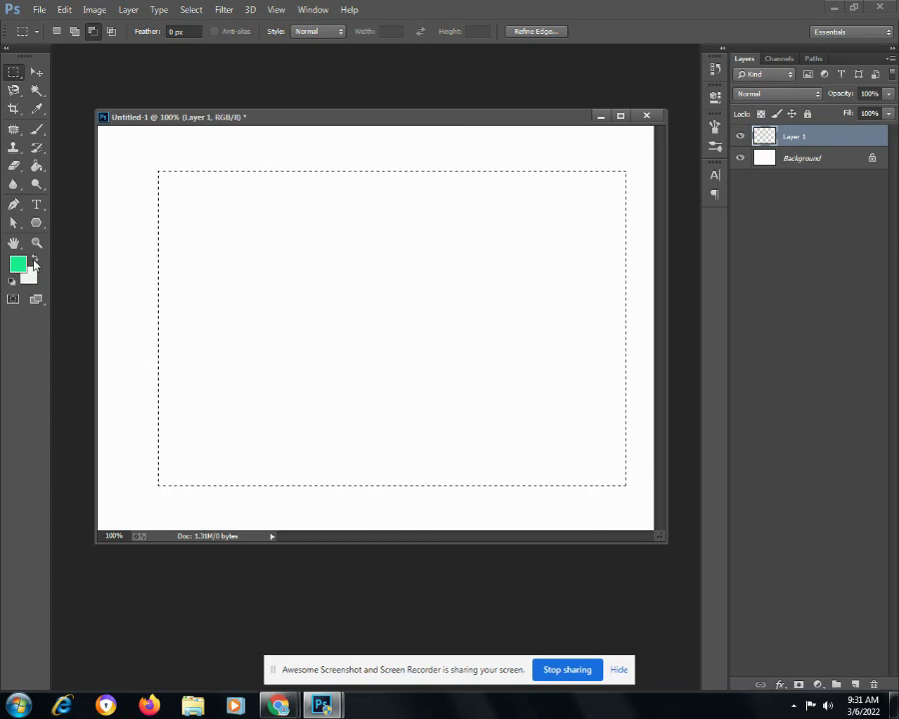
click(37, 167)
click(365, 317)
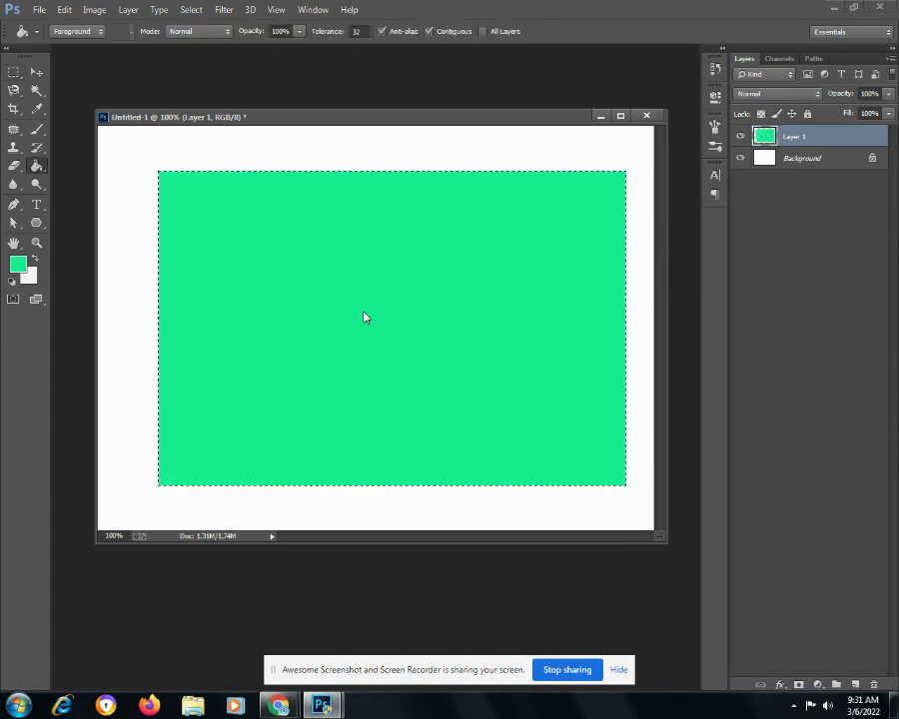
- Deselect and nudge the green rectangle slightly up and left
click(191, 9)
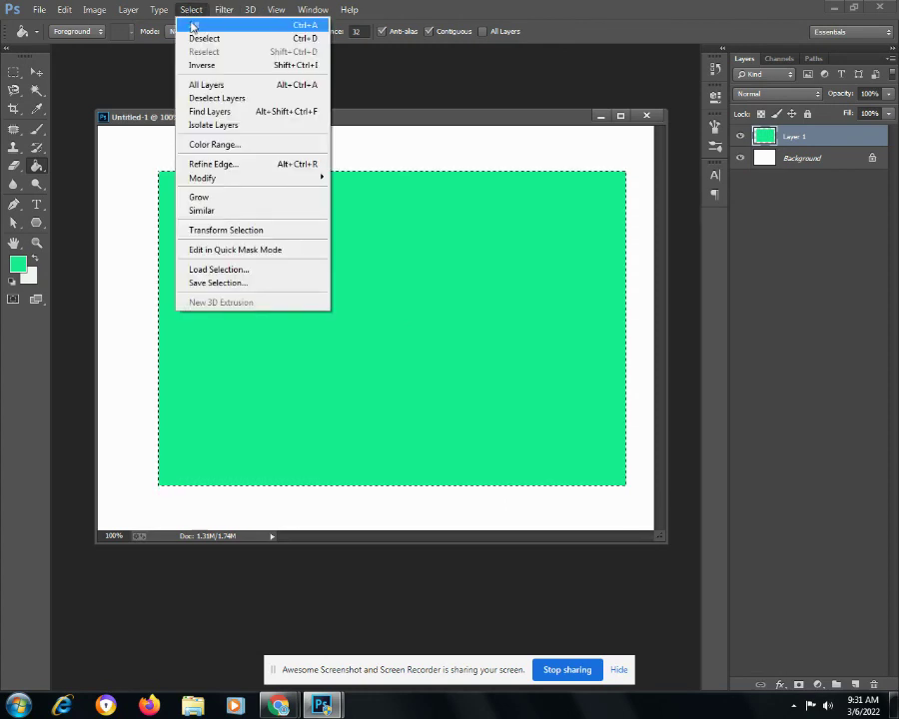
click(202, 38)
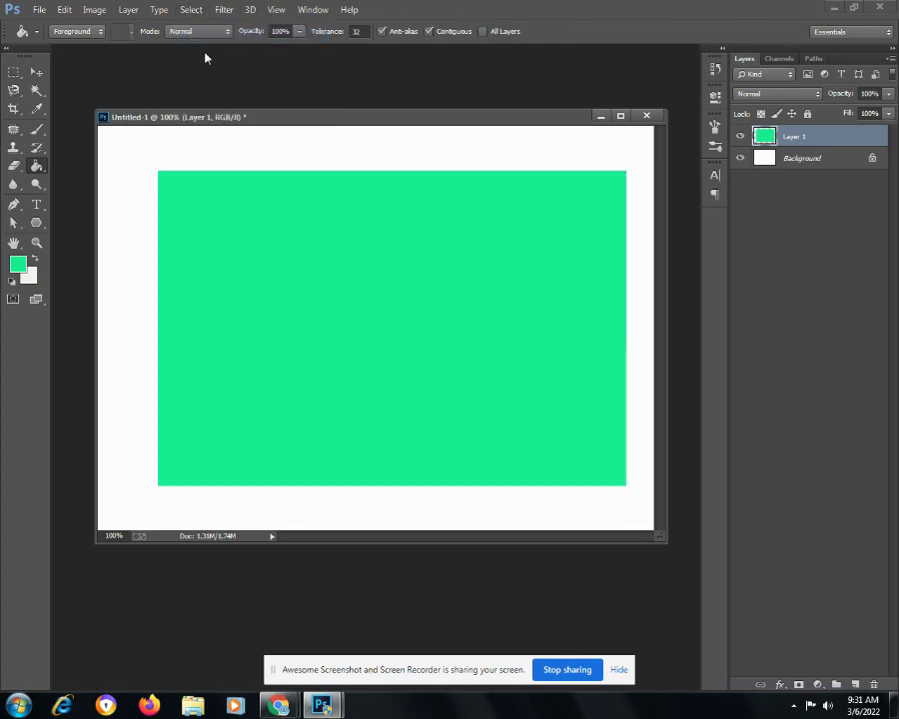
click(37, 73)
mouse_move(448, 401)
mouse_down()
mouse_move(329, 388)
mouse_move(435, 398)
mouse_up()
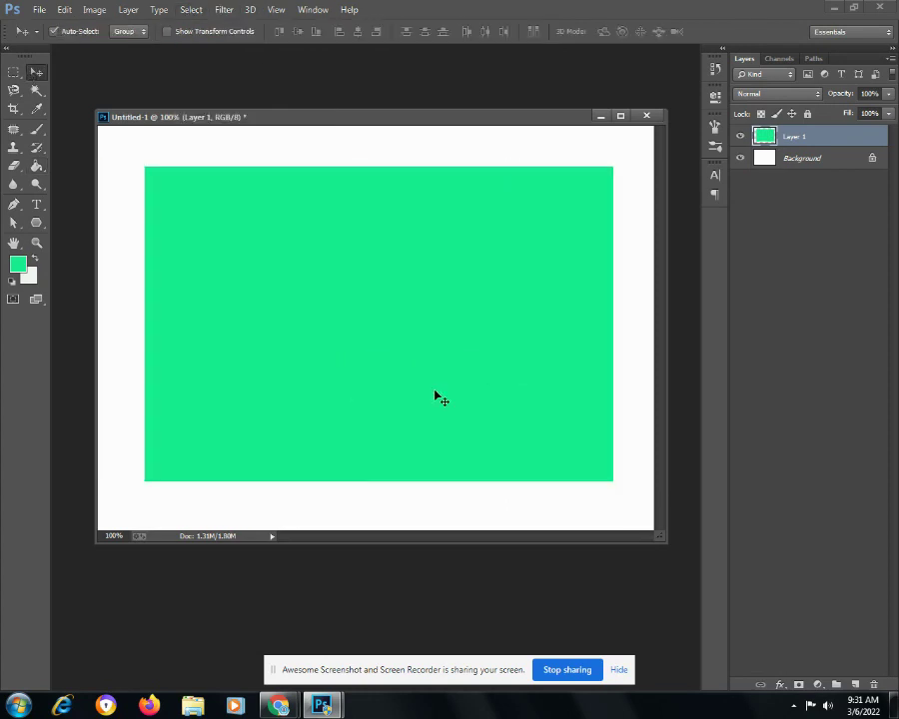
click(12, 73)
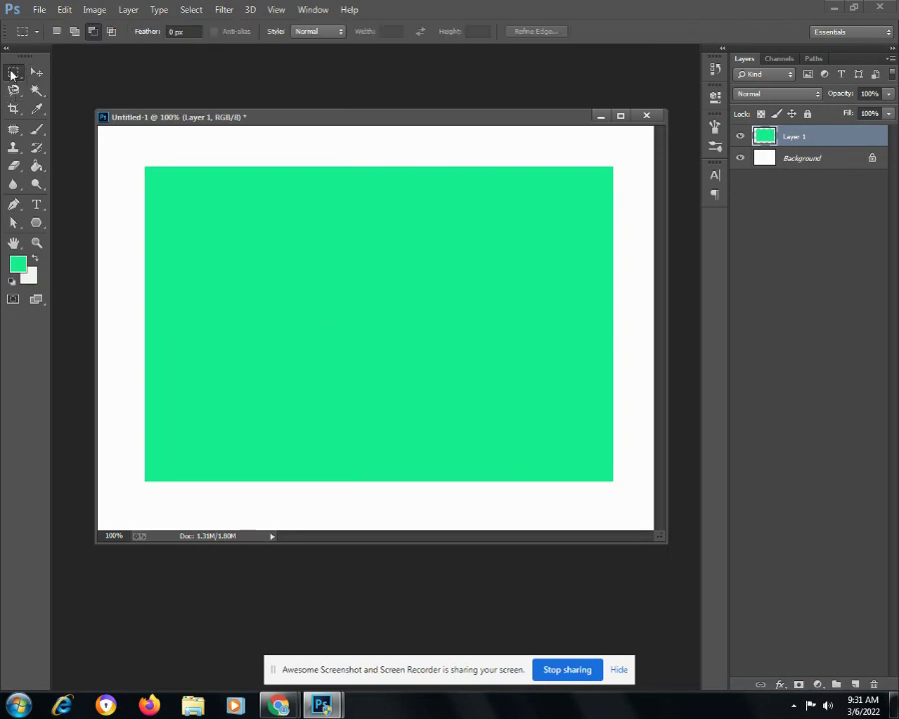
- Lock the green layer and fill a tall narrow strip with white on a new layer
click(807, 114)
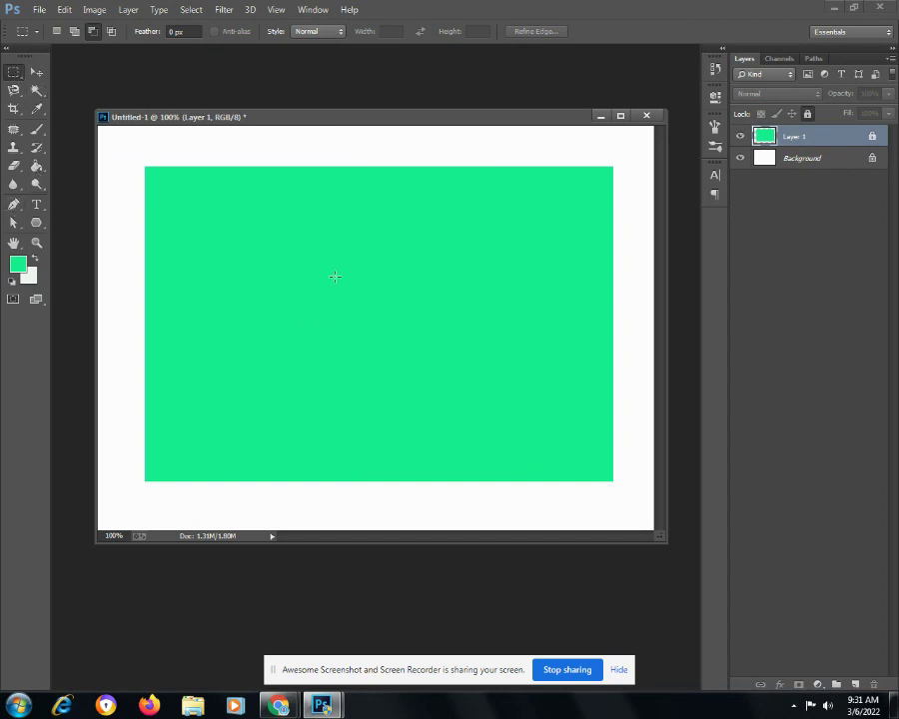
drag(321, 259, 333, 426)
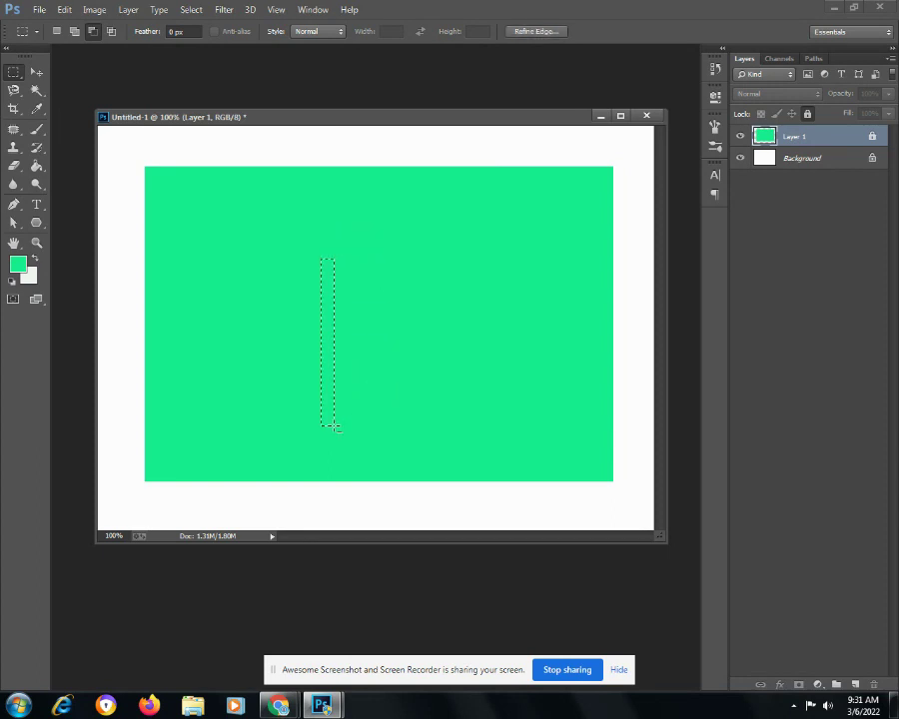
click(855, 684)
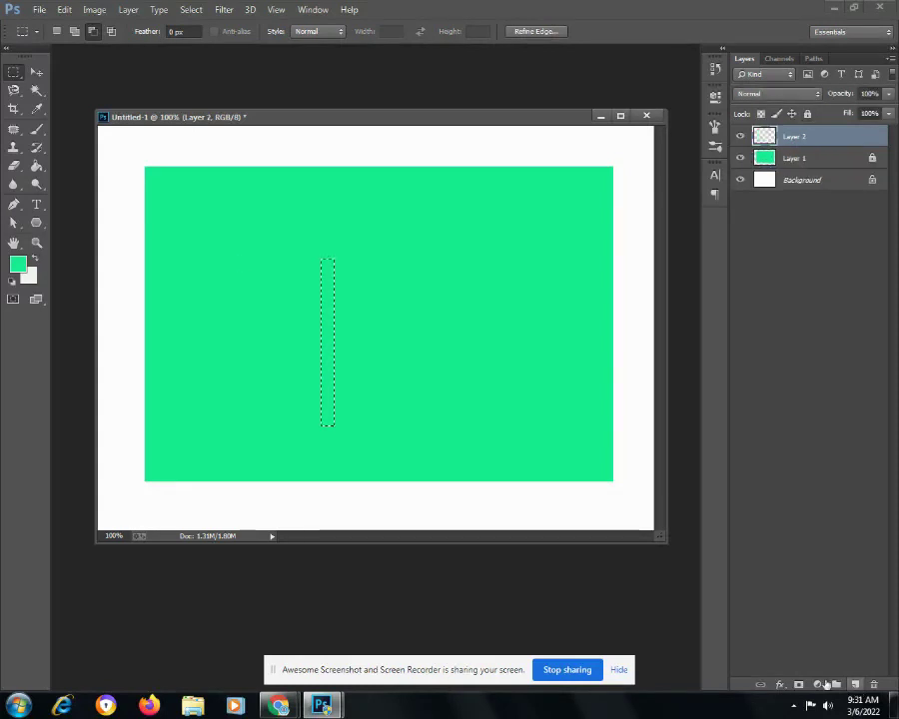
key(x)
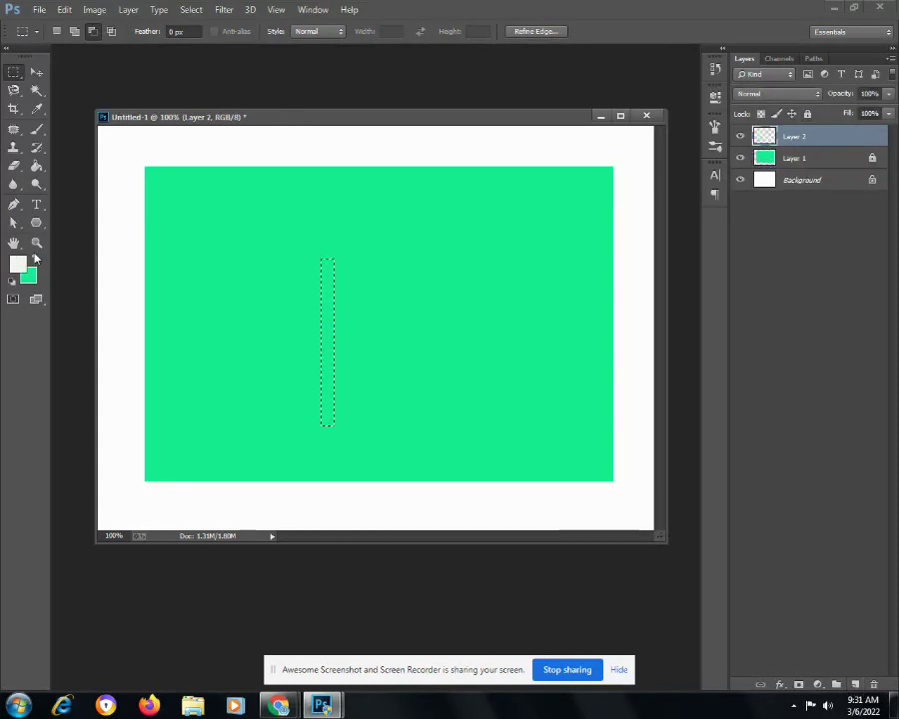
click(36, 166)
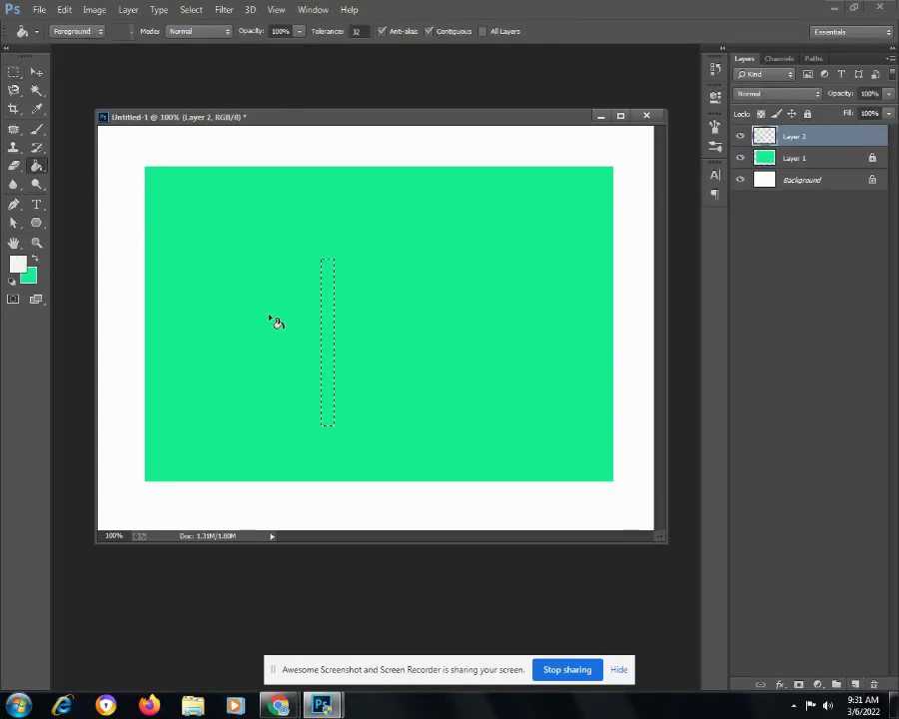
click(333, 364)
- Select all, then deselect to clear the selection around the white bar
click(190, 9)
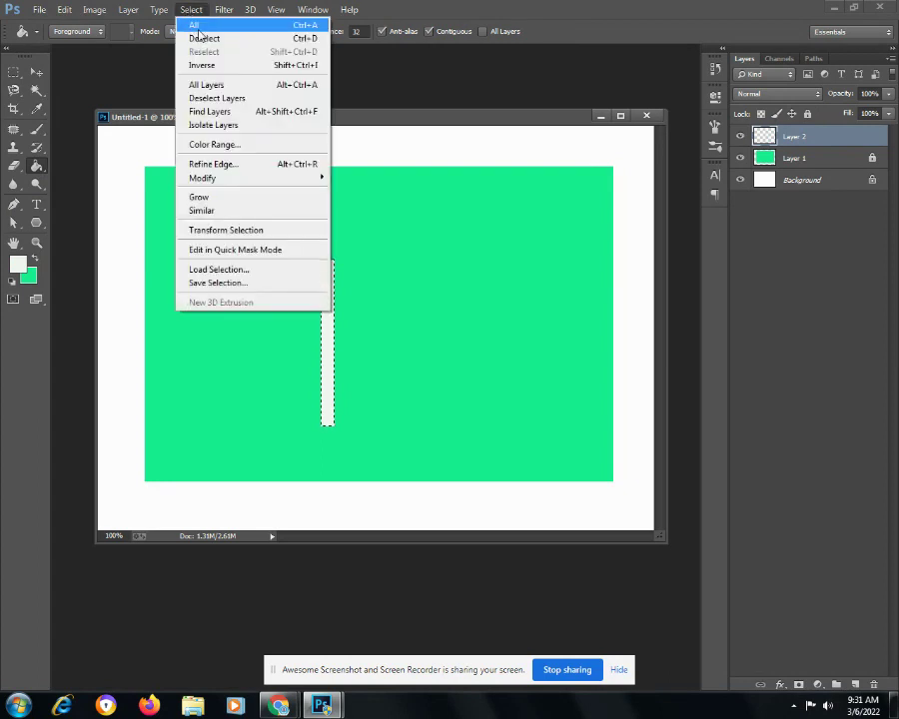
click(195, 22)
click(191, 9)
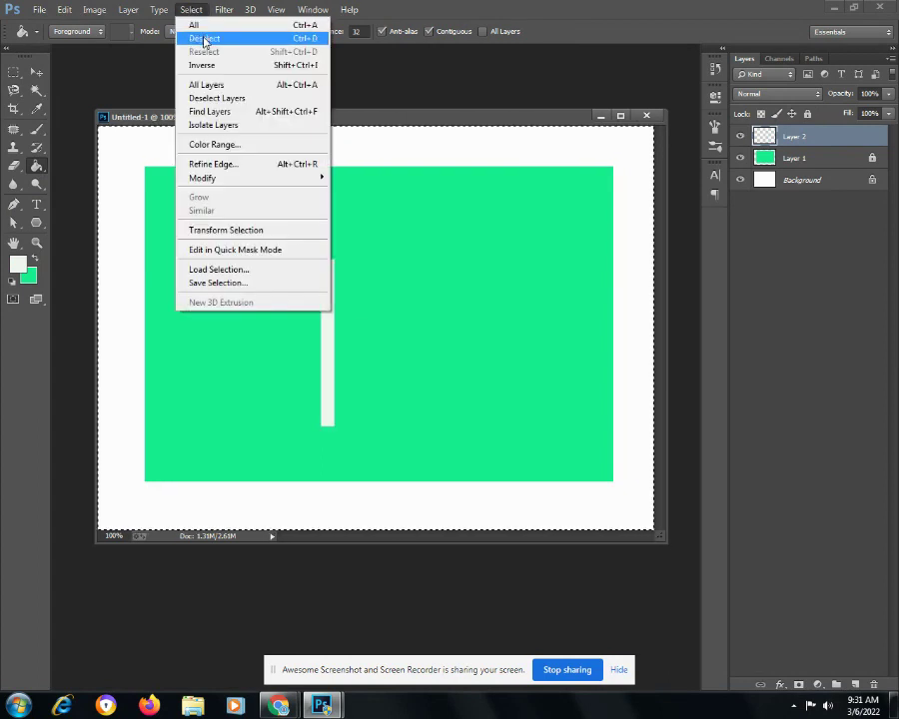
click(201, 36)
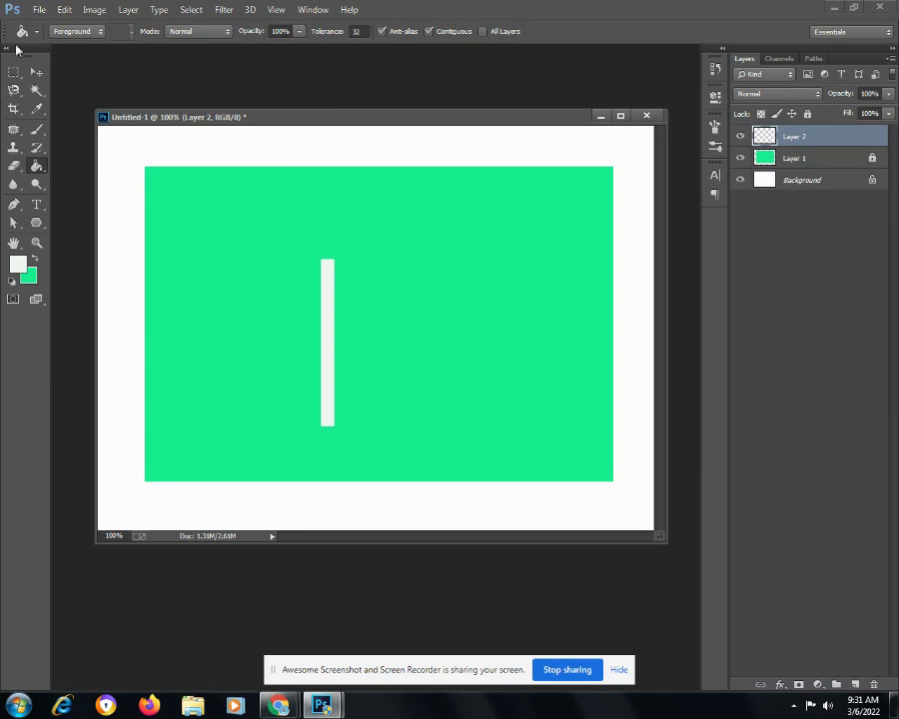
click(36, 72)
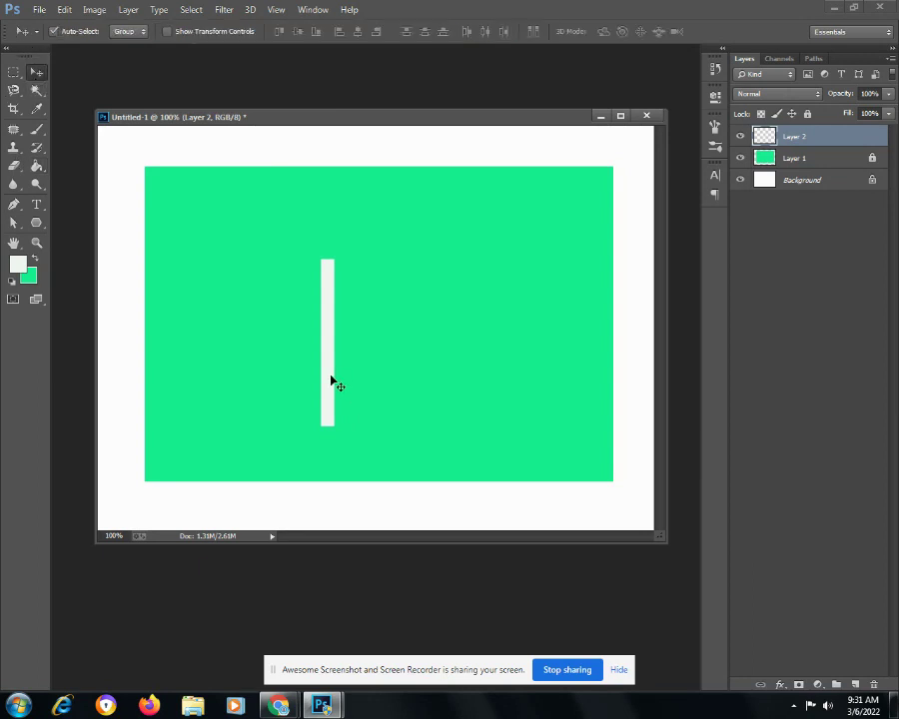
- Move the white bar left and down, then duplicate its layer and raise the copy
drag(332, 380, 310, 417)
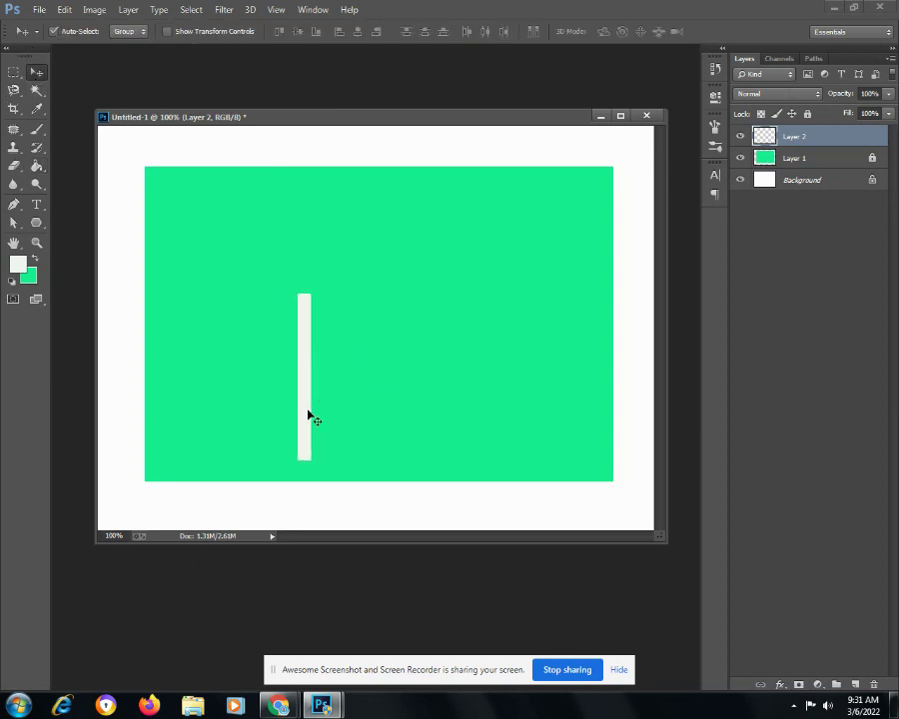
click(128, 10)
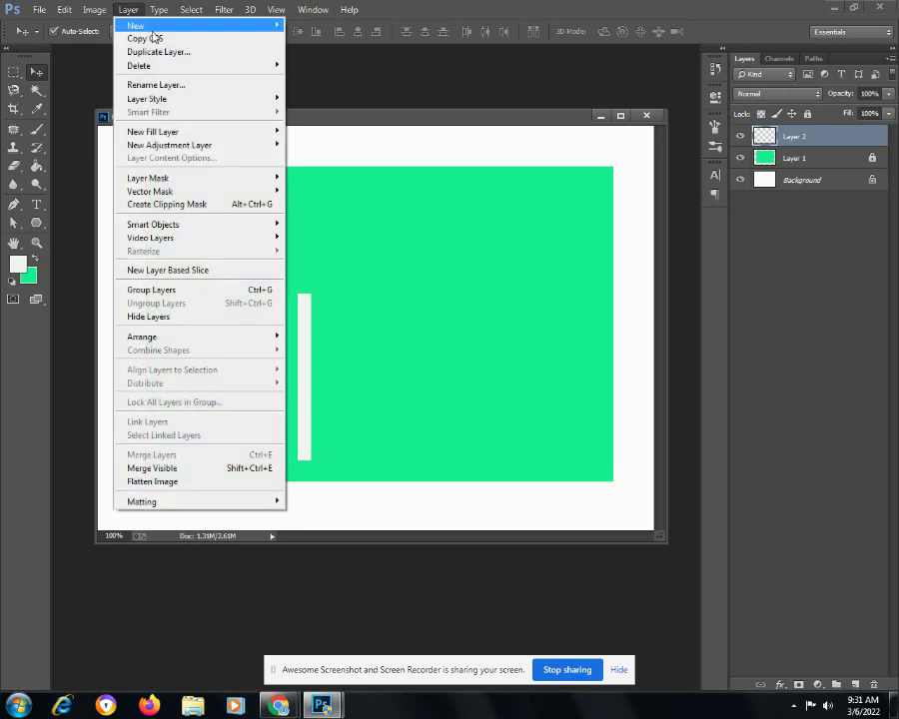
click(166, 52)
key(Return)
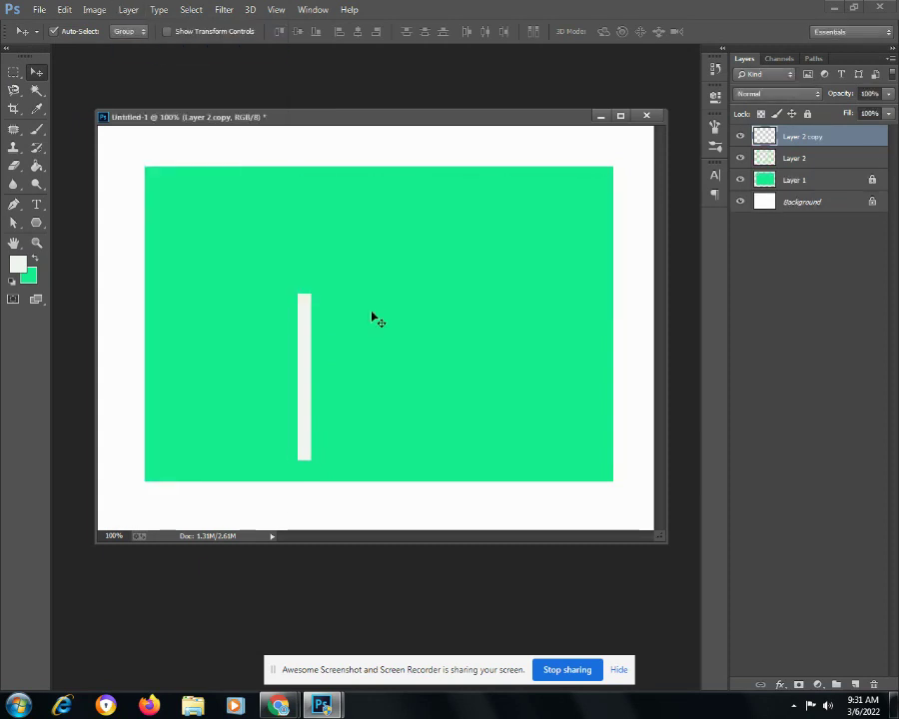
drag(305, 377, 304, 266)
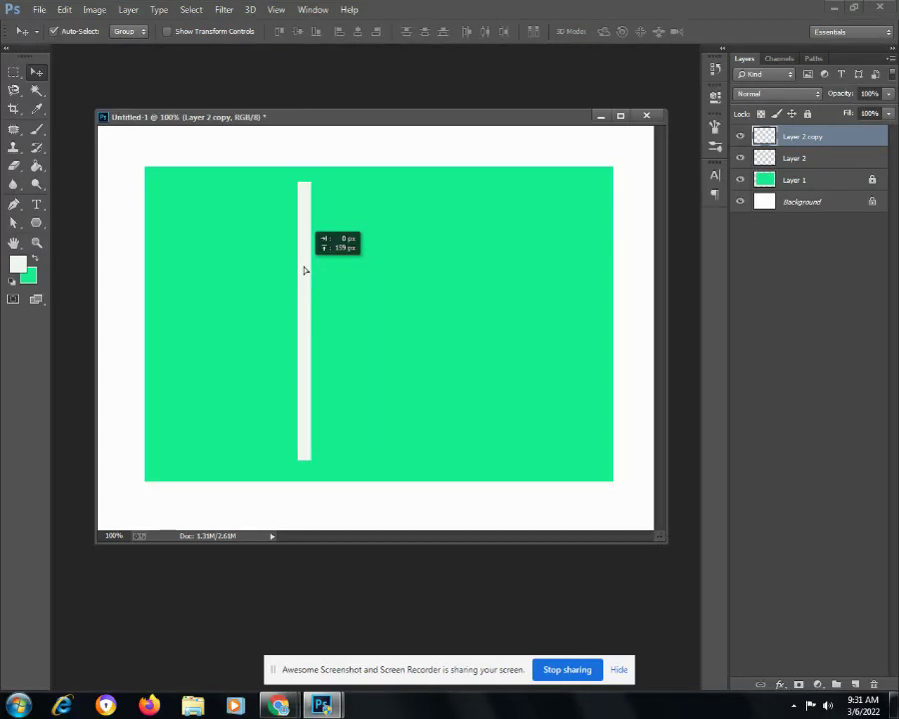
- Shorten the copied bar with Free Transform and distort its top to slant right
click(64, 9)
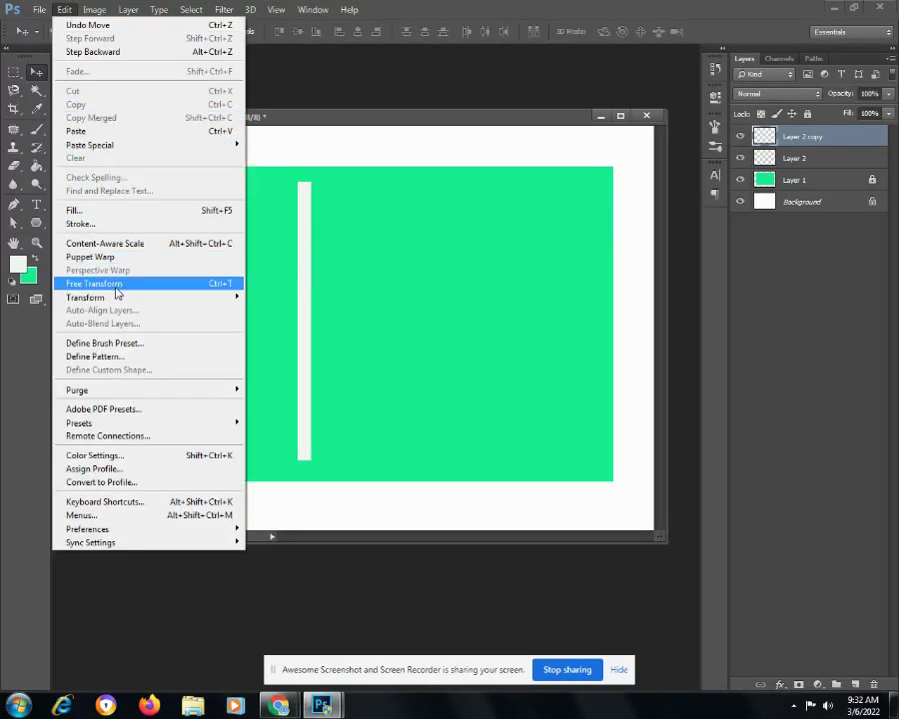
click(106, 283)
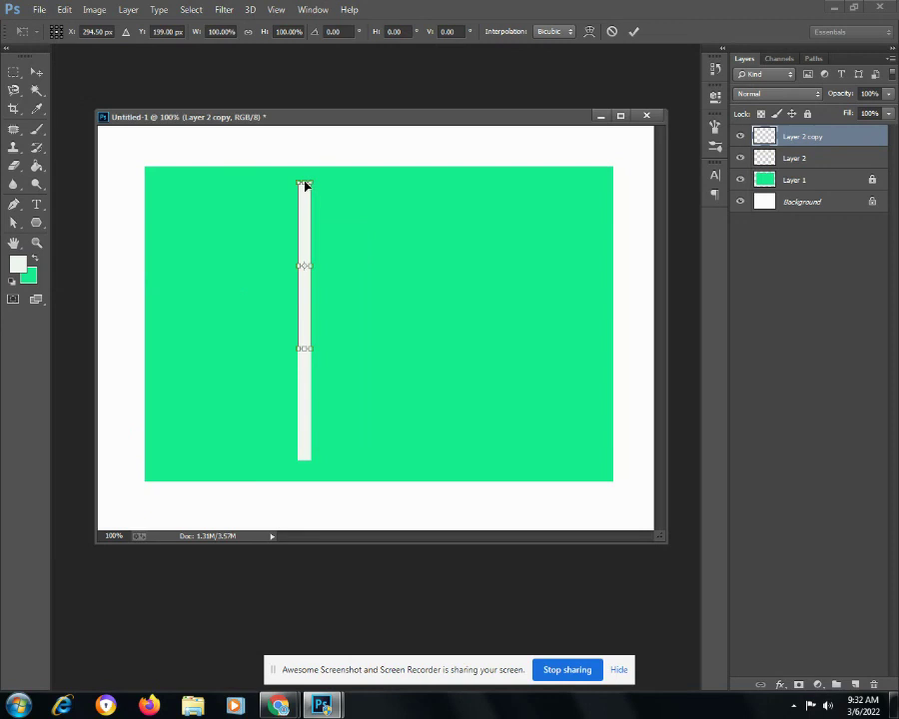
drag(304, 182, 303, 261)
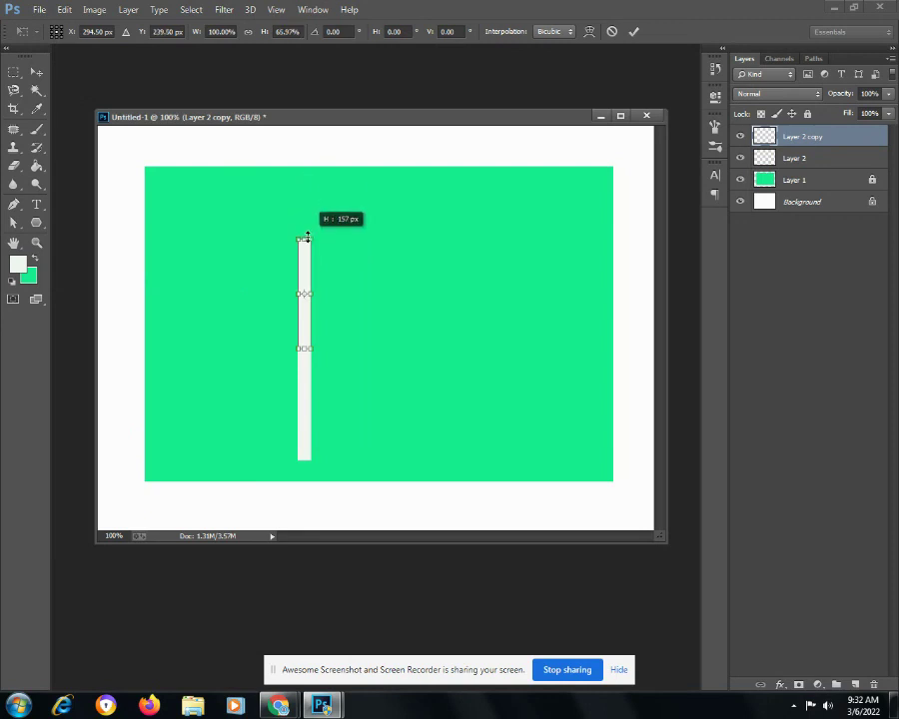
drag(306, 310, 304, 244)
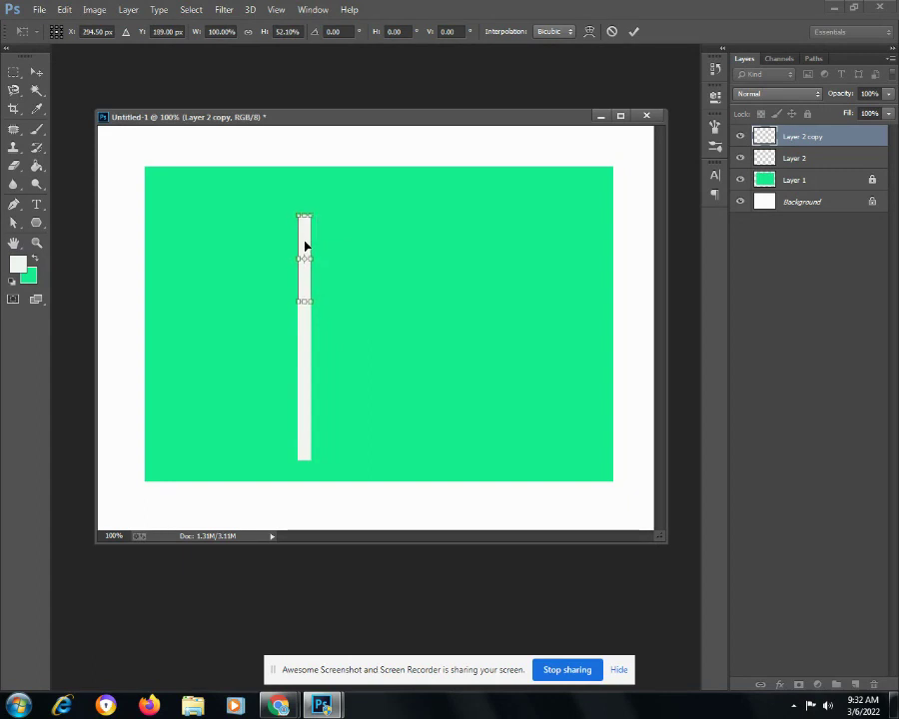
right_click(305, 244)
click(355, 319)
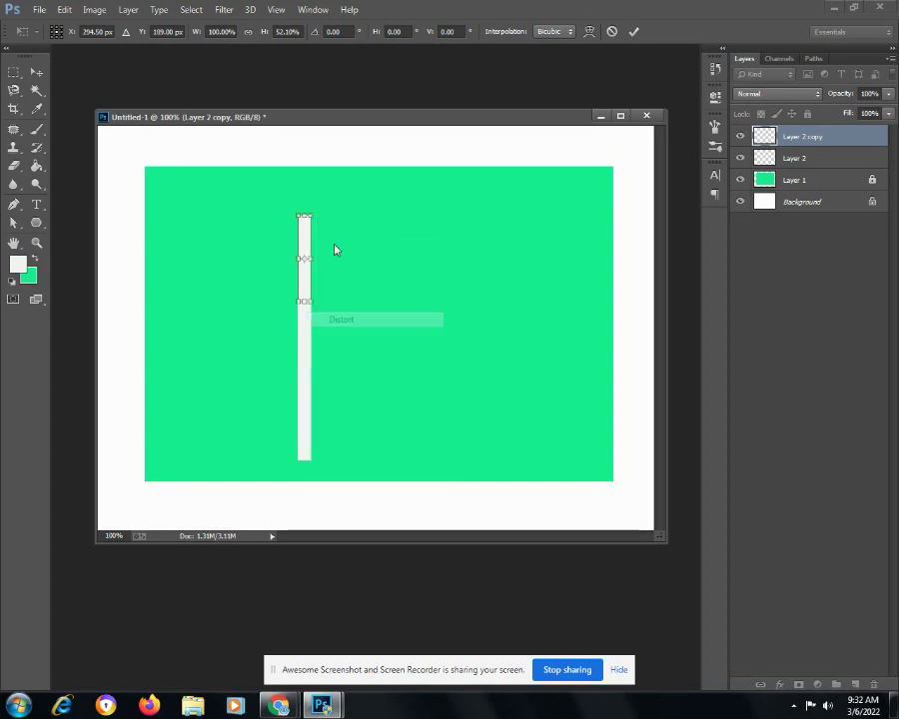
mouse_move(304, 228)
mouse_down()
mouse_move(316, 225)
mouse_move(305, 215)
mouse_move(325, 223)
mouse_move(307, 213)
mouse_move(334, 235)
mouse_up()
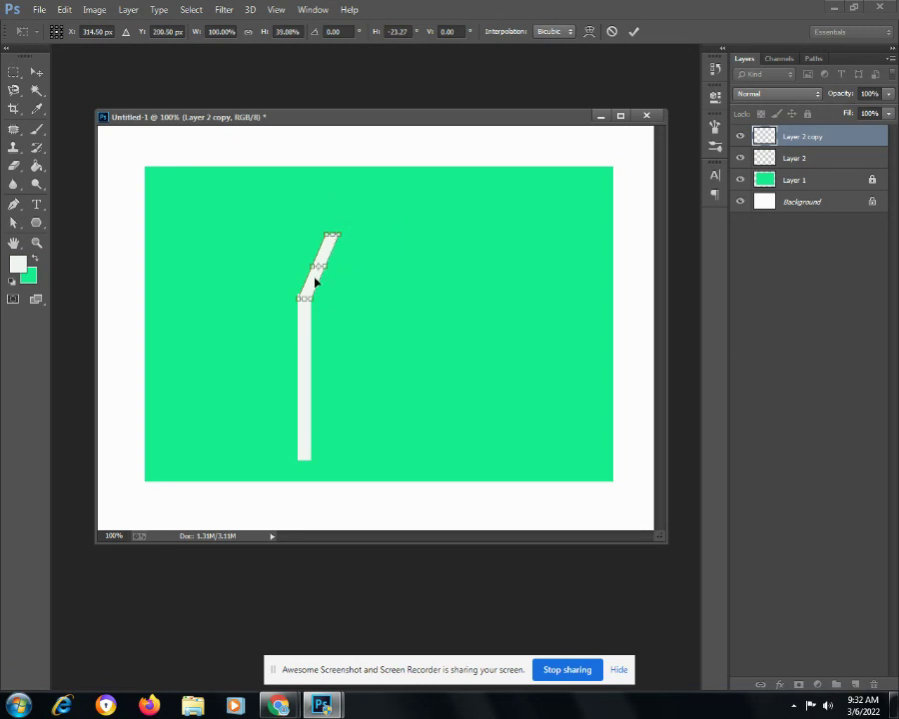
drag(317, 288, 317, 279)
click(190, 10)
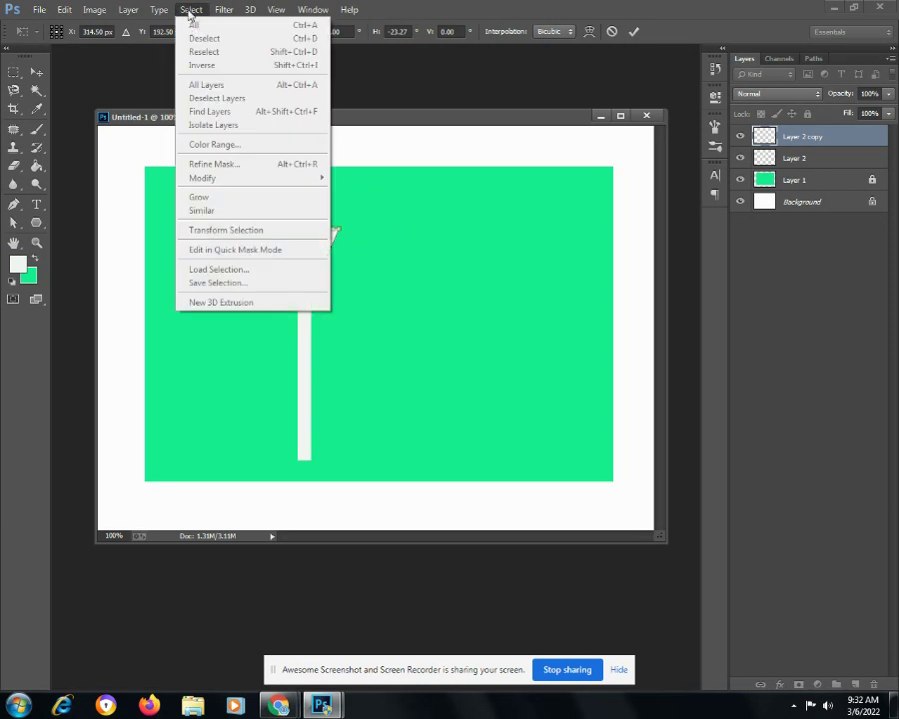
click(190, 10)
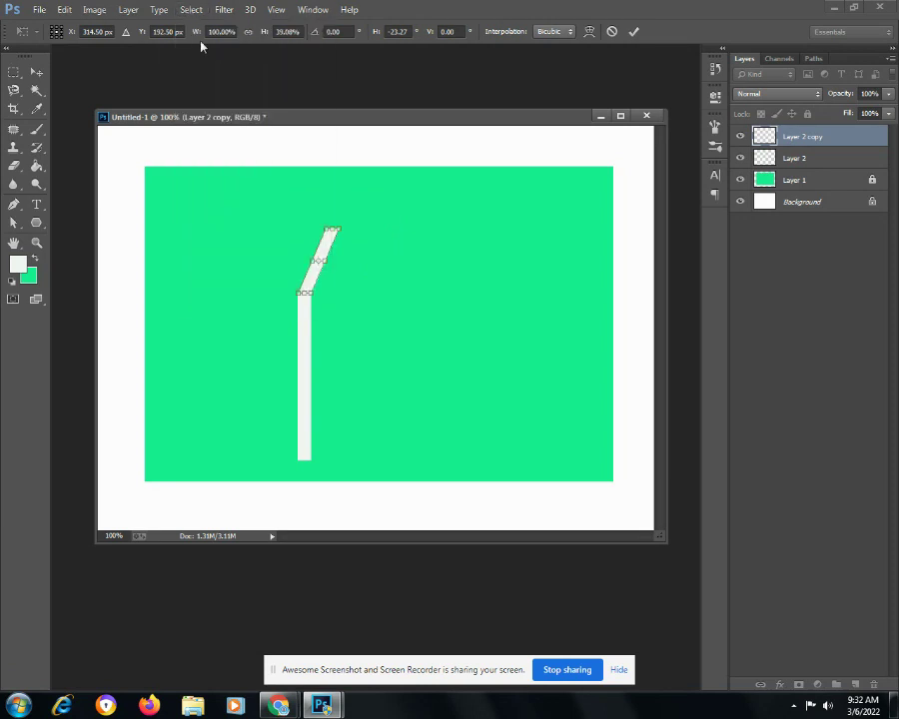
key(Return)
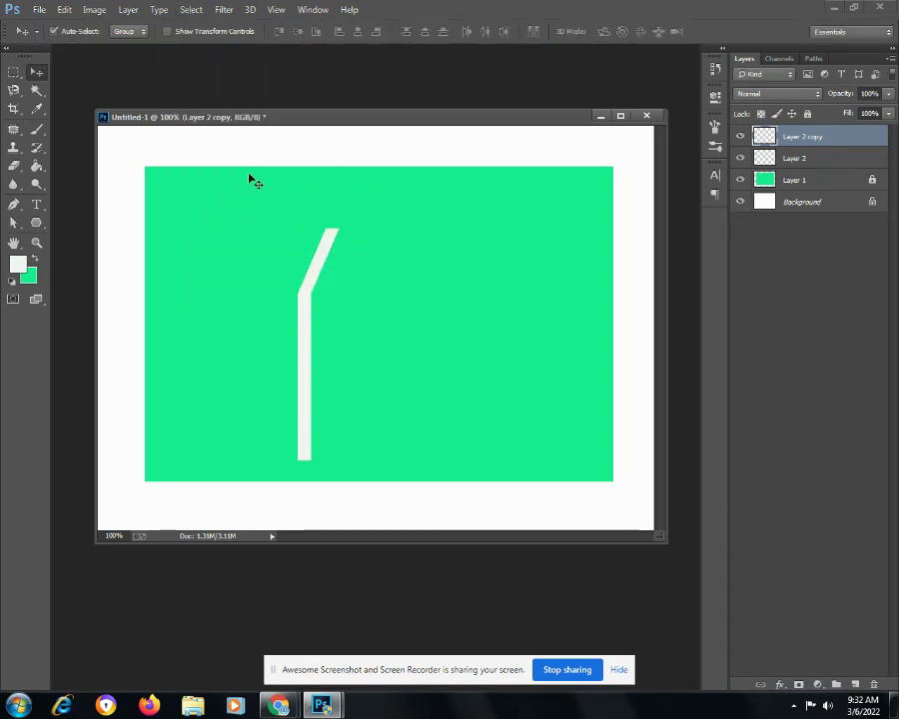
- Duplicate both stroke layers and move the copy right as a second stripe
click(188, 10)
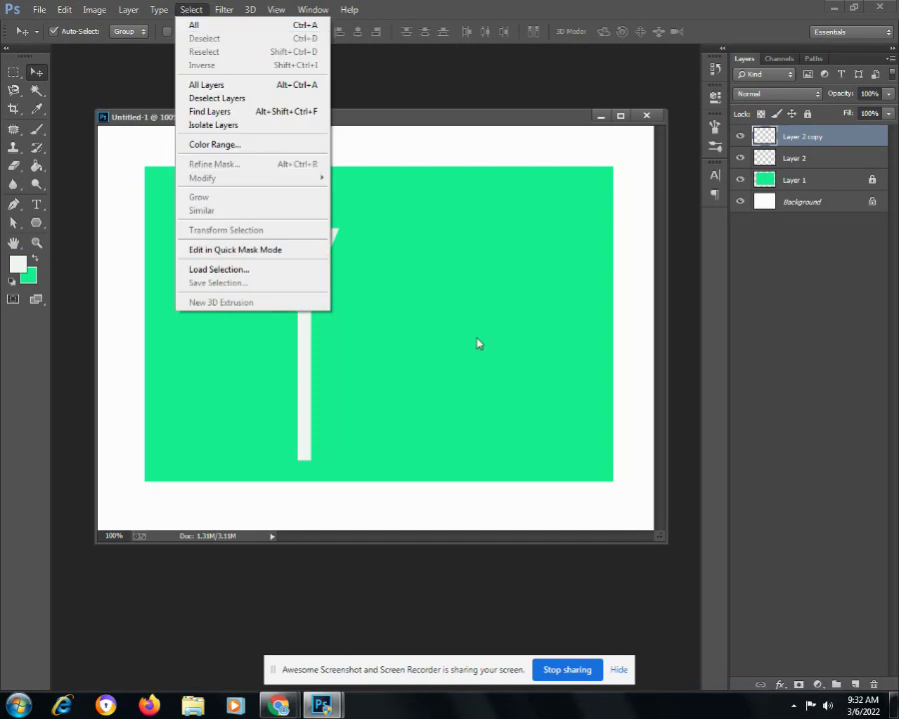
click(285, 312)
drag(289, 302, 348, 304)
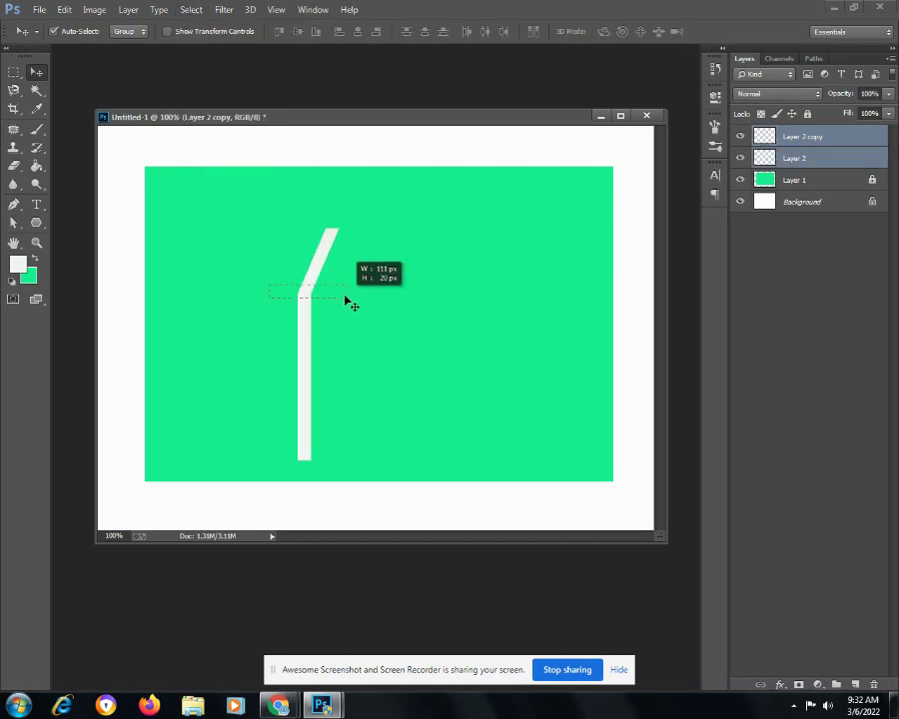
click(126, 11)
click(154, 52)
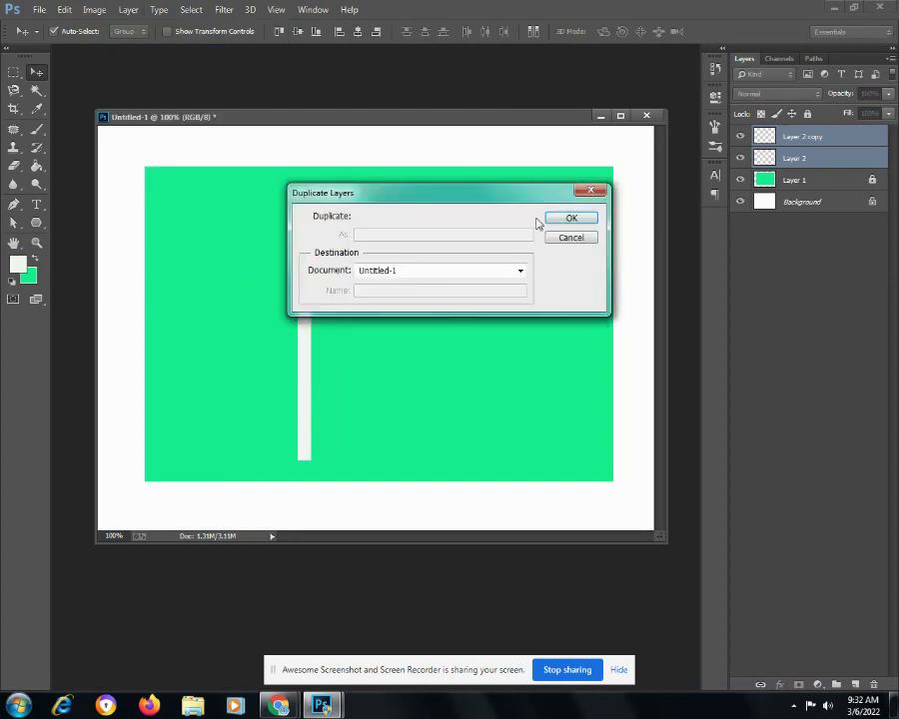
key(Return)
mouse_move(303, 316)
mouse_down()
mouse_move(352, 328)
mouse_move(342, 321)
mouse_up()
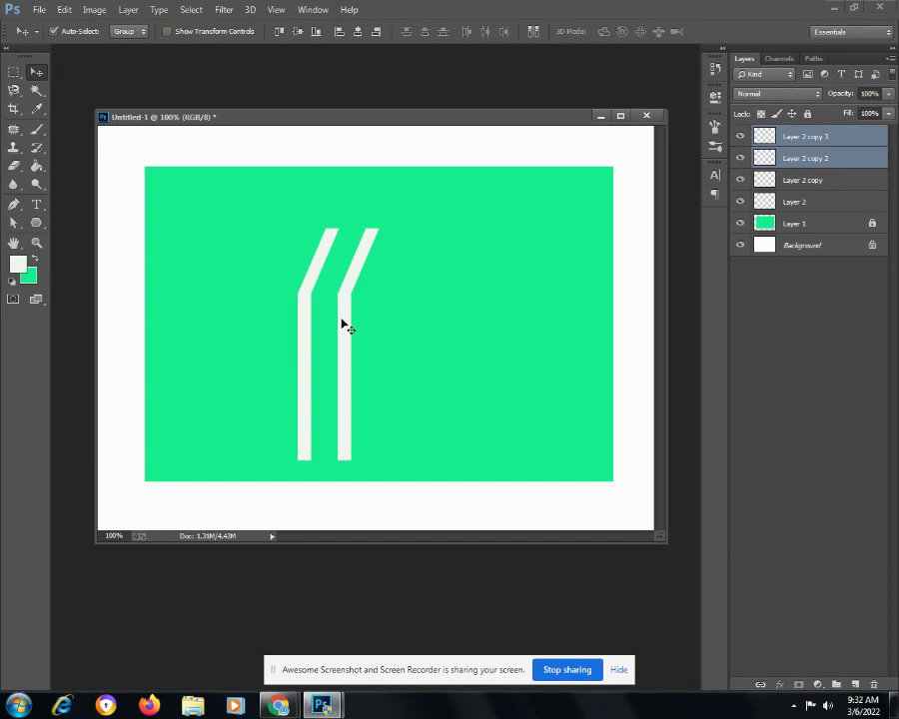
- Duplicate the stroke layers again and move them right as a third stripe
click(128, 9)
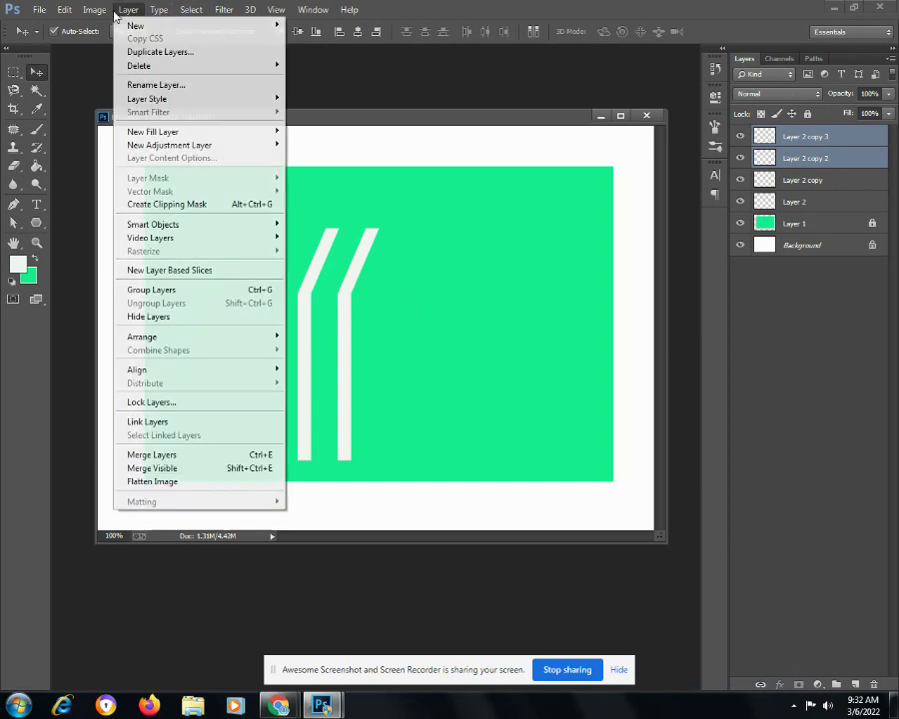
click(140, 52)
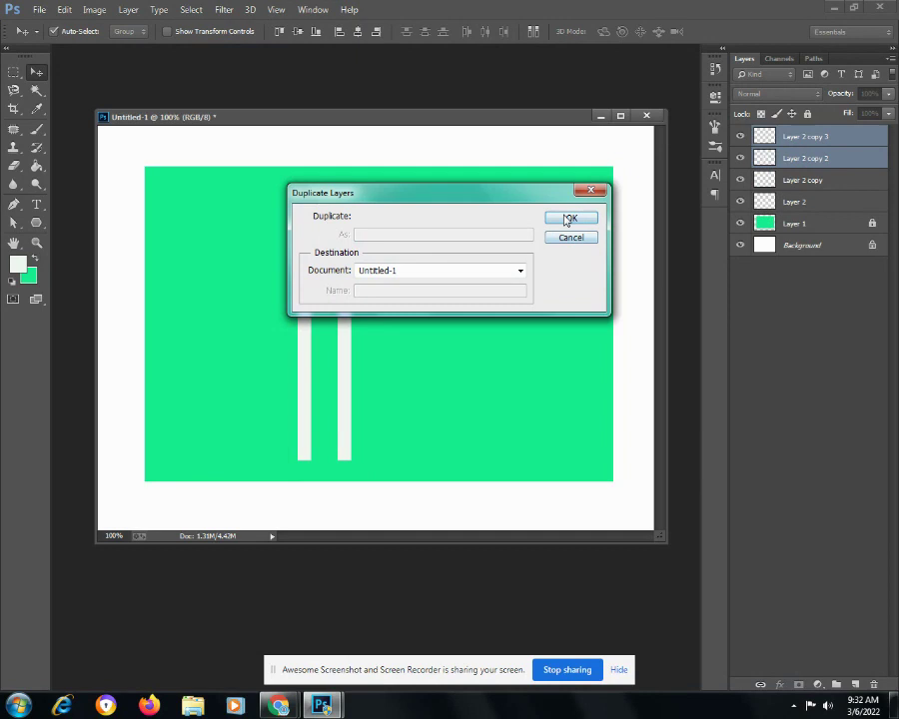
click(565, 217)
drag(340, 341, 379, 344)
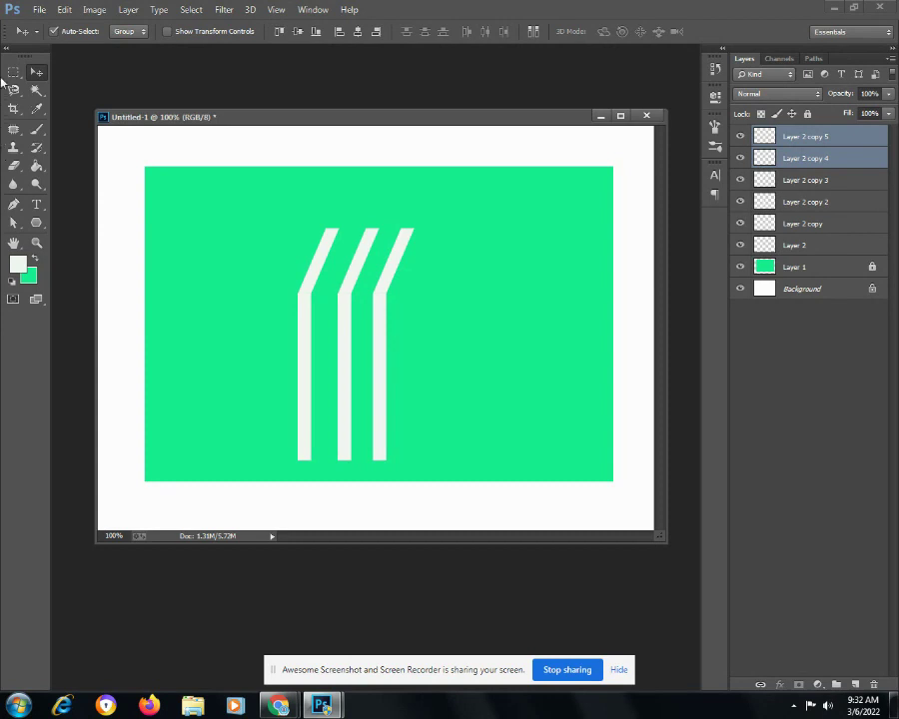
- Shift the left stripe's vertical bar slightly right to meet its slanted top
drag(308, 394, 304, 387)
mouse_move(247, 263)
mouse_down()
mouse_move(319, 327)
mouse_move(302, 316)
mouse_up()
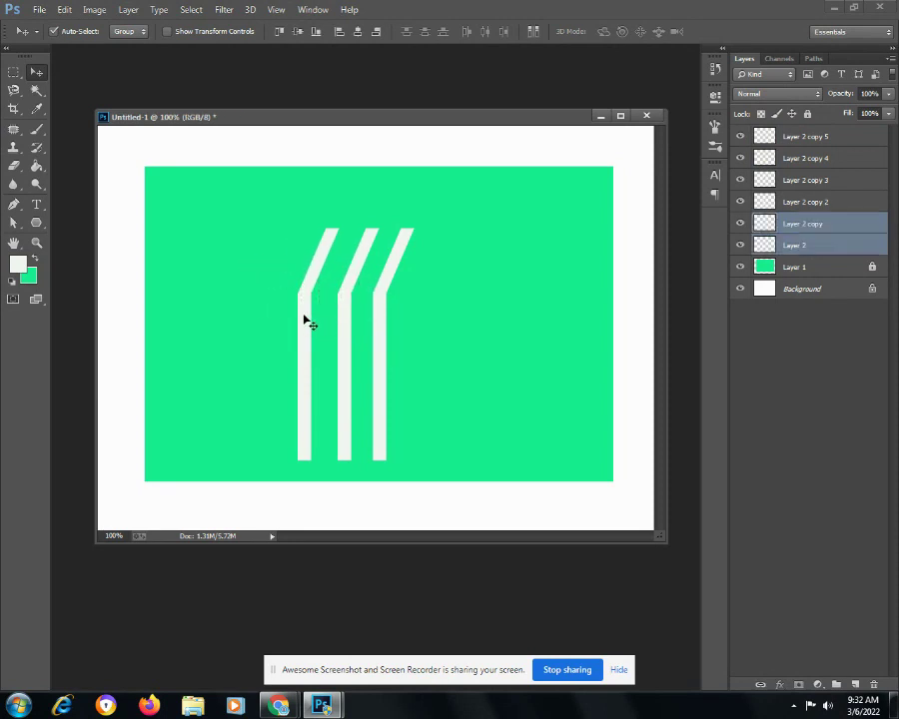
key(Right)
key(Right)
key(Right)
key(Right)
key(Right)
key(Right)
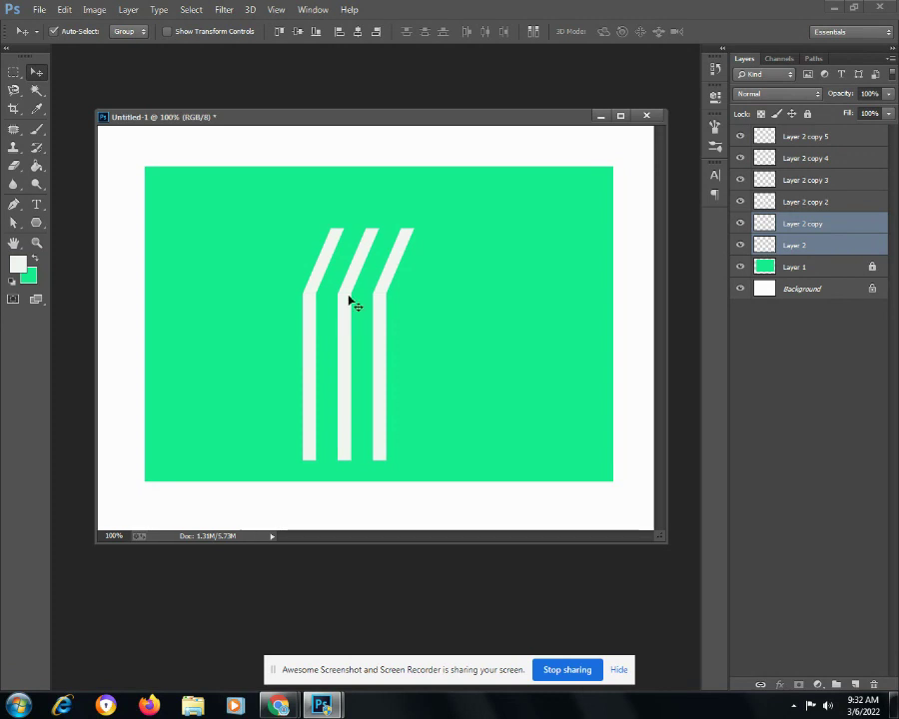
- Select the middle stripe's layers, Layer 2 copy 3 and Layer 2 copy 2
click(341, 290)
shift+click(360, 313)
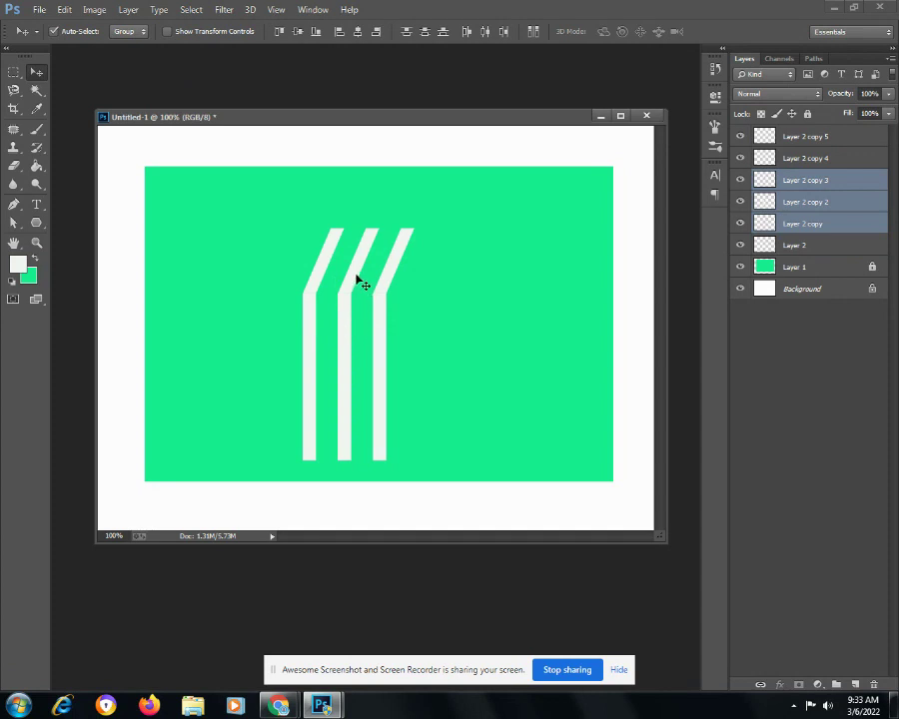
click(847, 368)
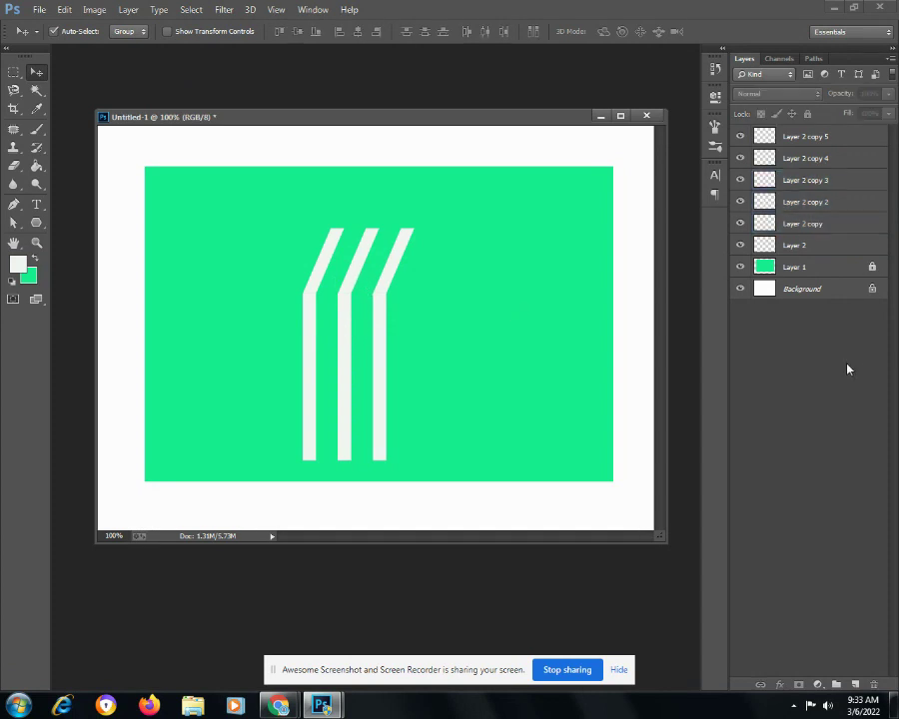
click(346, 363)
click(352, 279)
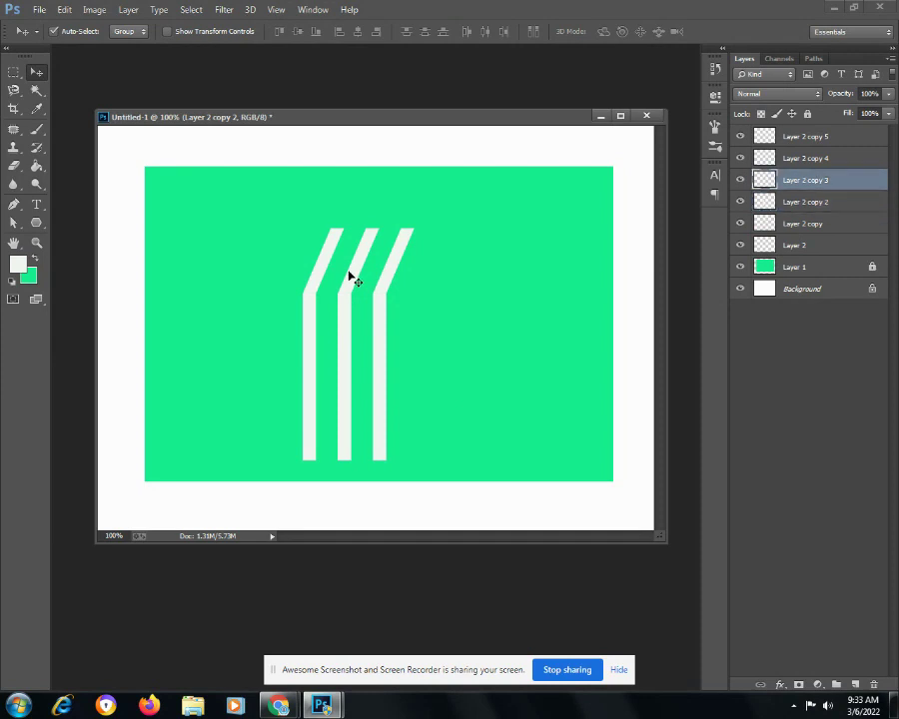
ctrl+click(812, 202)
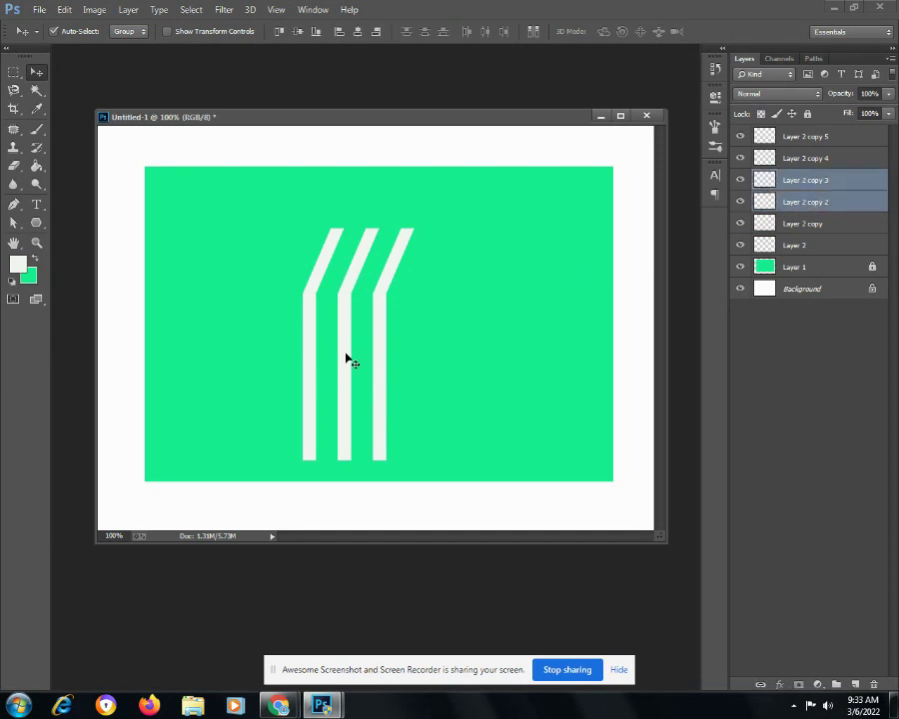
- Narrow the middle stripe to 67% width with Free Transform
click(64, 9)
click(121, 285)
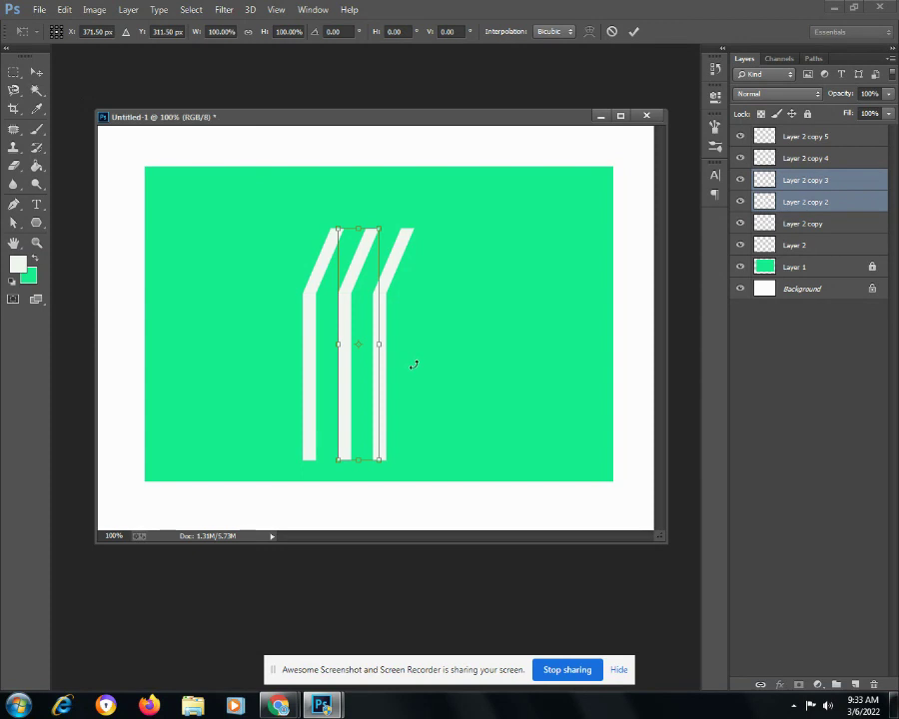
drag(380, 344, 367, 349)
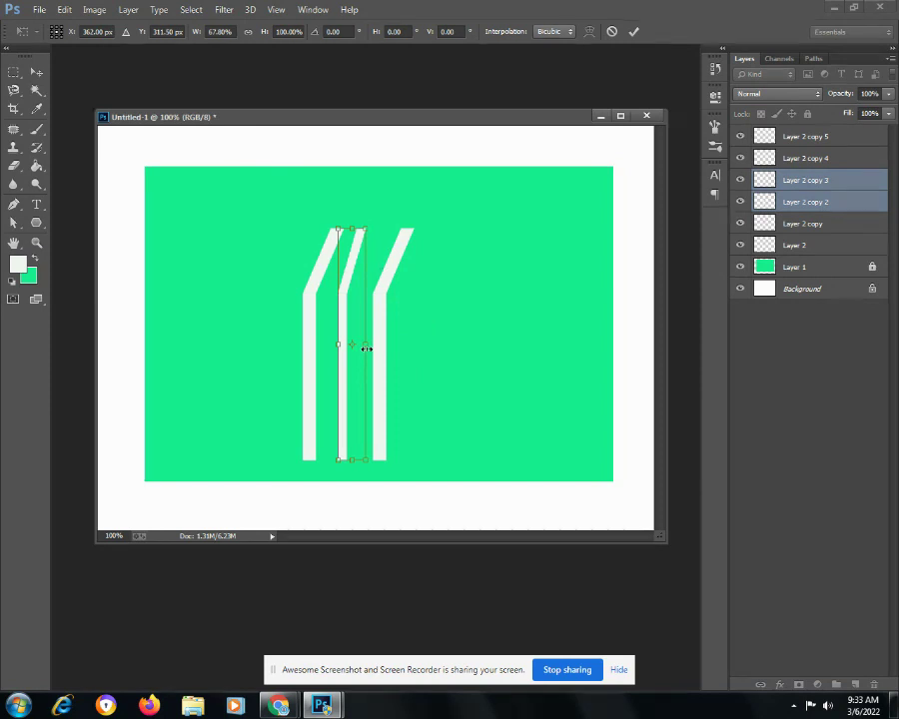
key(Return)
- Shift the right stripe's lower piece 18 px left so its parts line up
drag(377, 364, 377, 362)
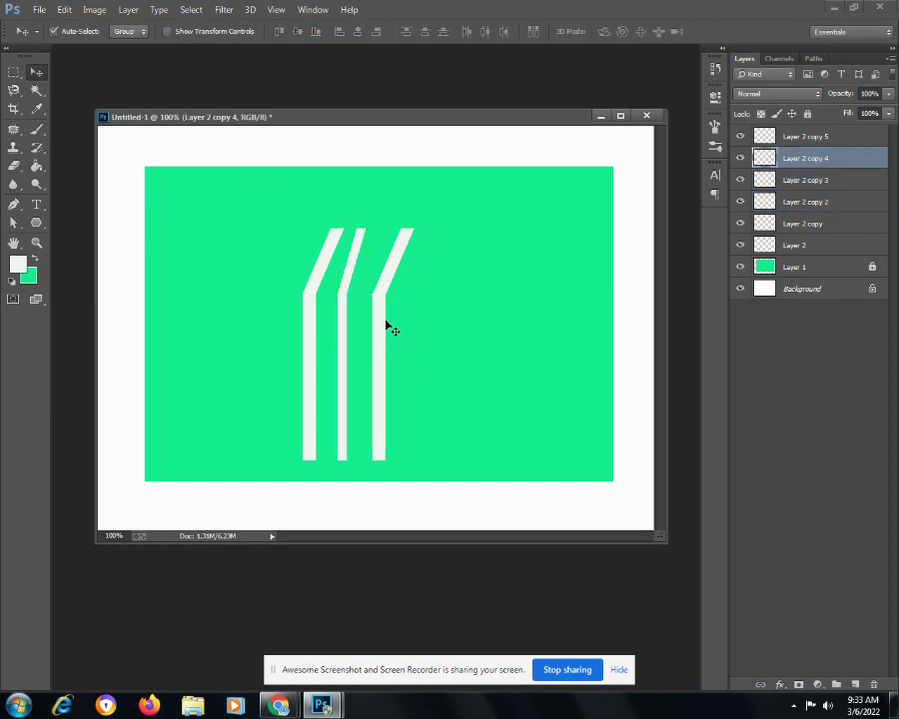
shift+click(376, 284)
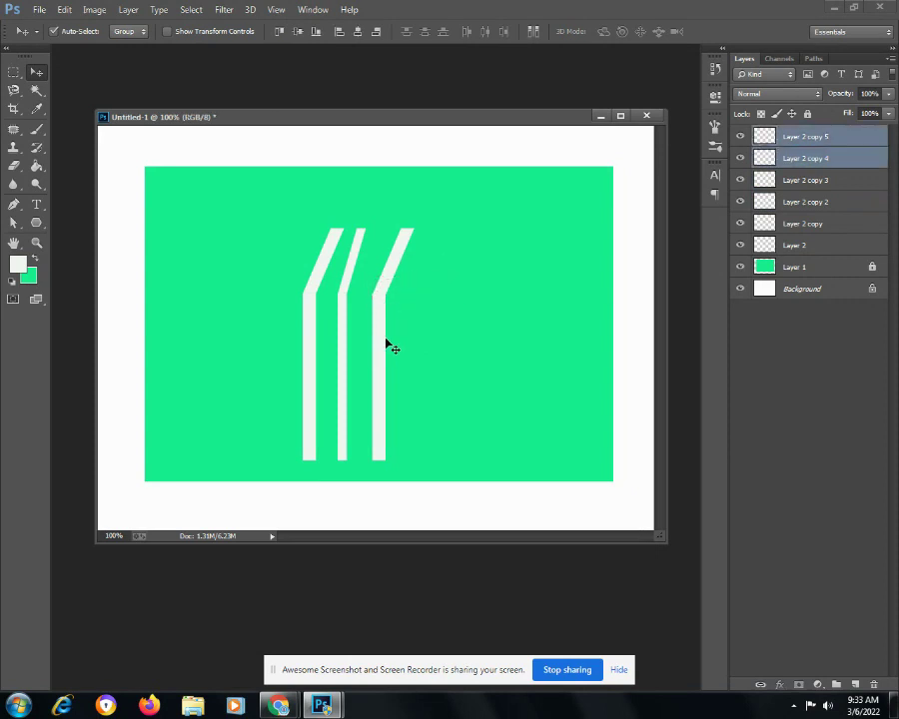
click(378, 345)
mouse_move(377, 345)
mouse_down()
mouse_move(367, 344)
mouse_move(380, 348)
mouse_up()
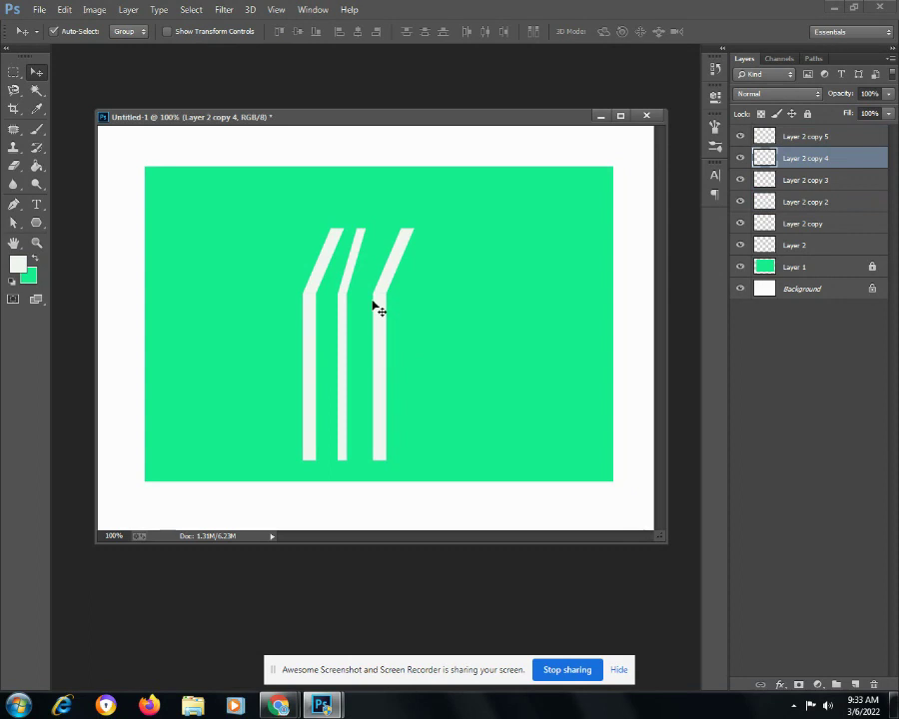
mouse_move(371, 285)
mouse_down()
mouse_move(401, 351)
mouse_move(376, 363)
mouse_up()
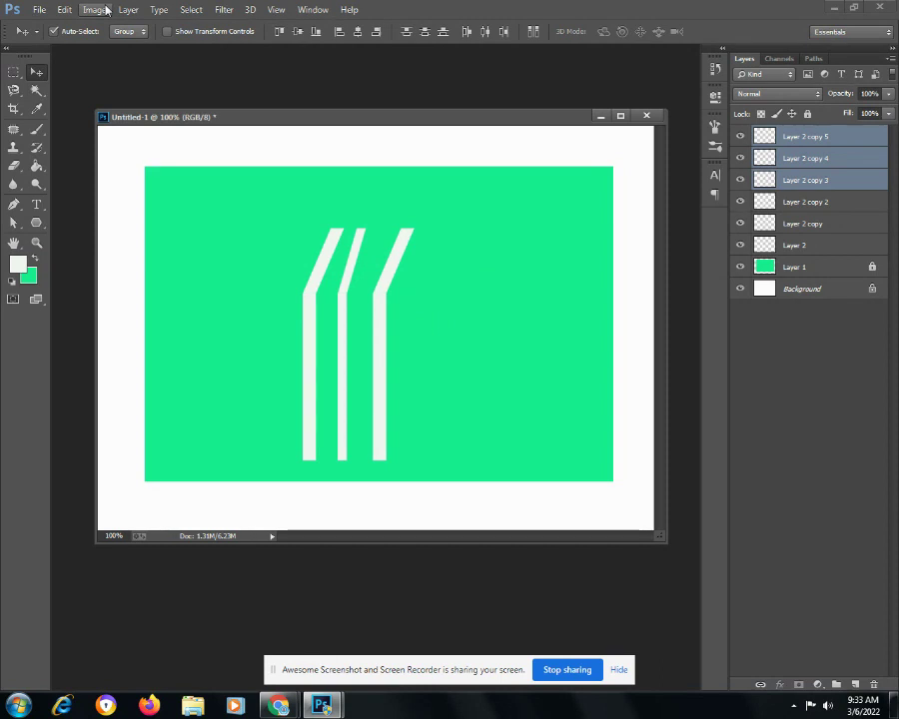
- Distort Layer 2 copy 3 to stretch the middle stripe's top slant wider
click(863, 431)
click(347, 287)
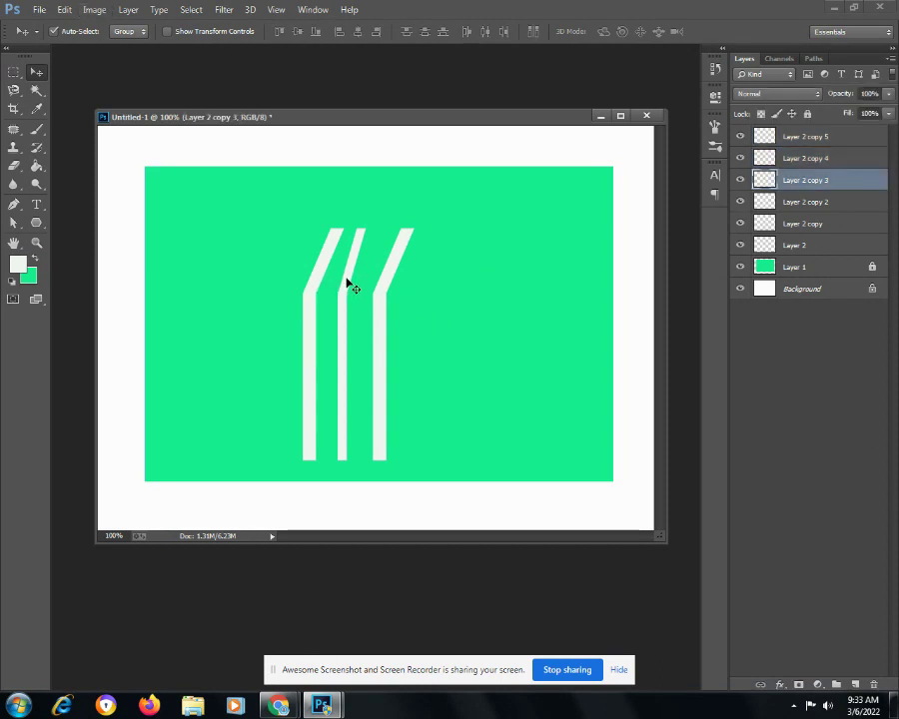
click(64, 9)
click(100, 283)
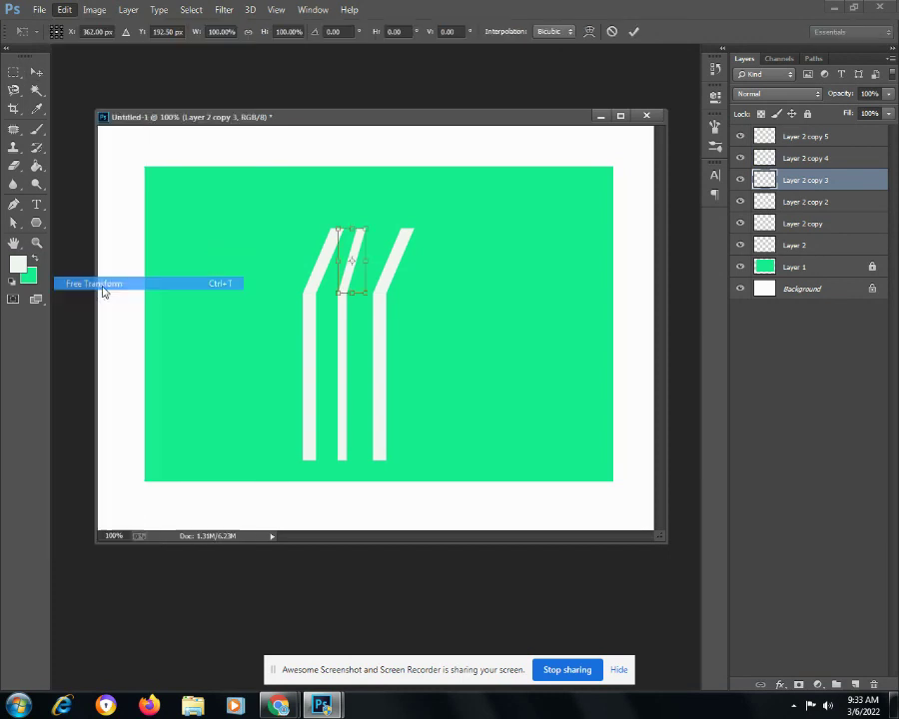
right_click(351, 239)
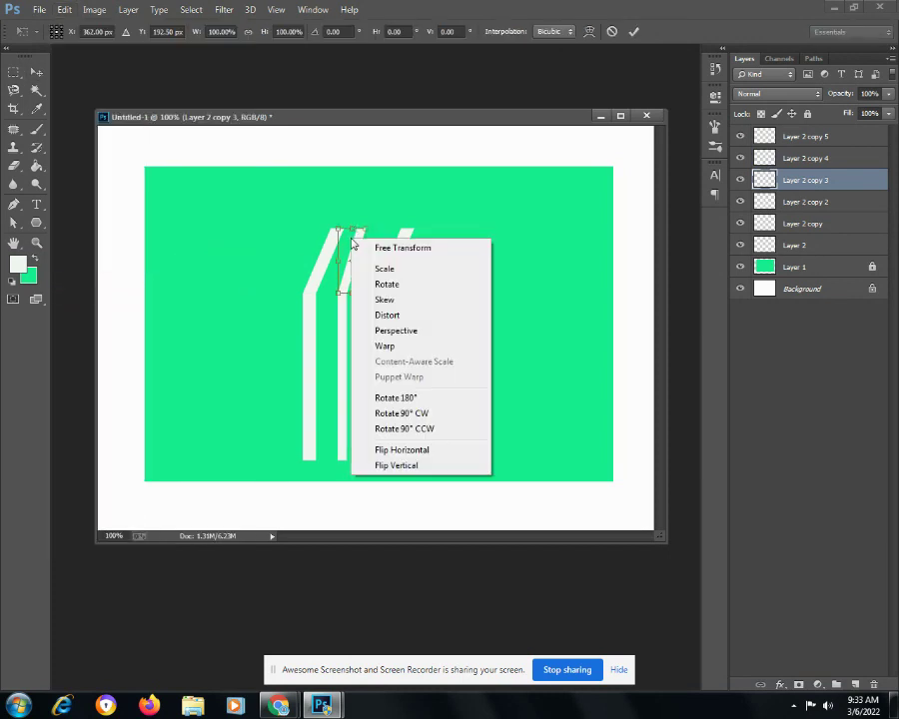
click(396, 313)
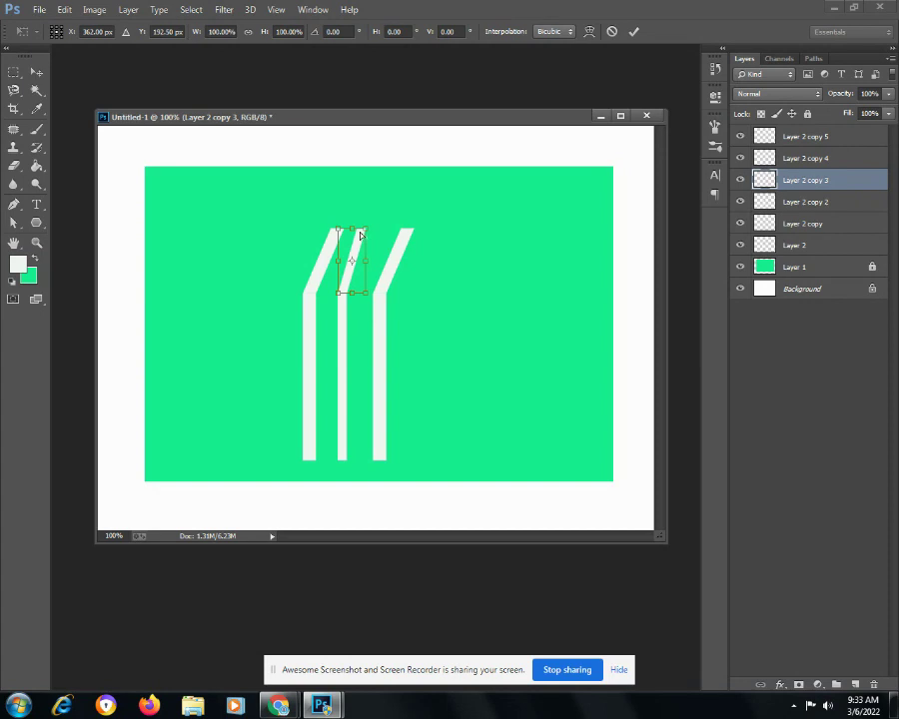
drag(361, 234, 365, 232)
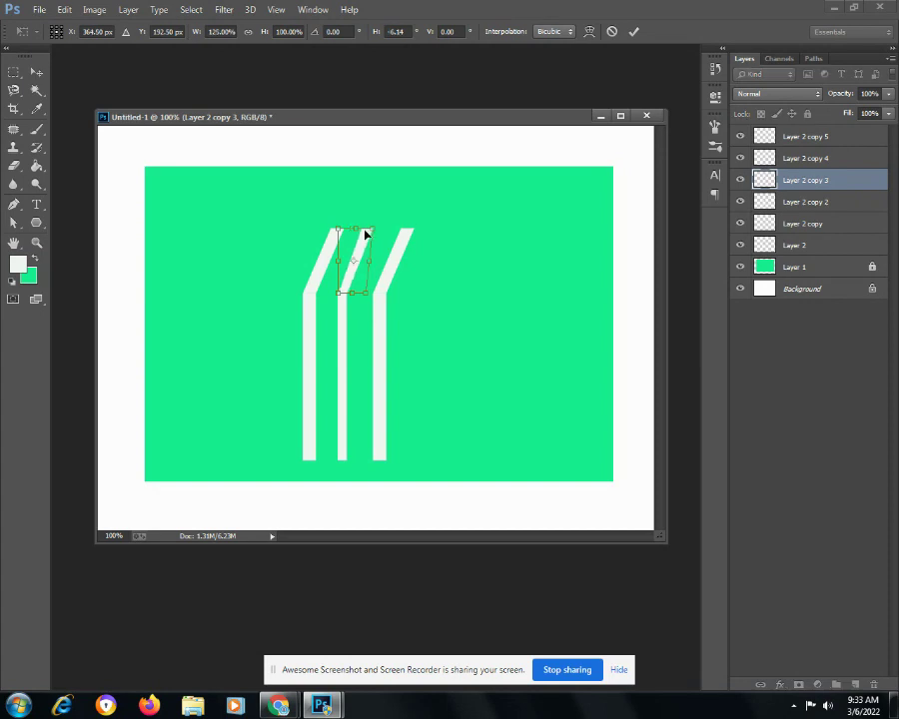
key(Return)
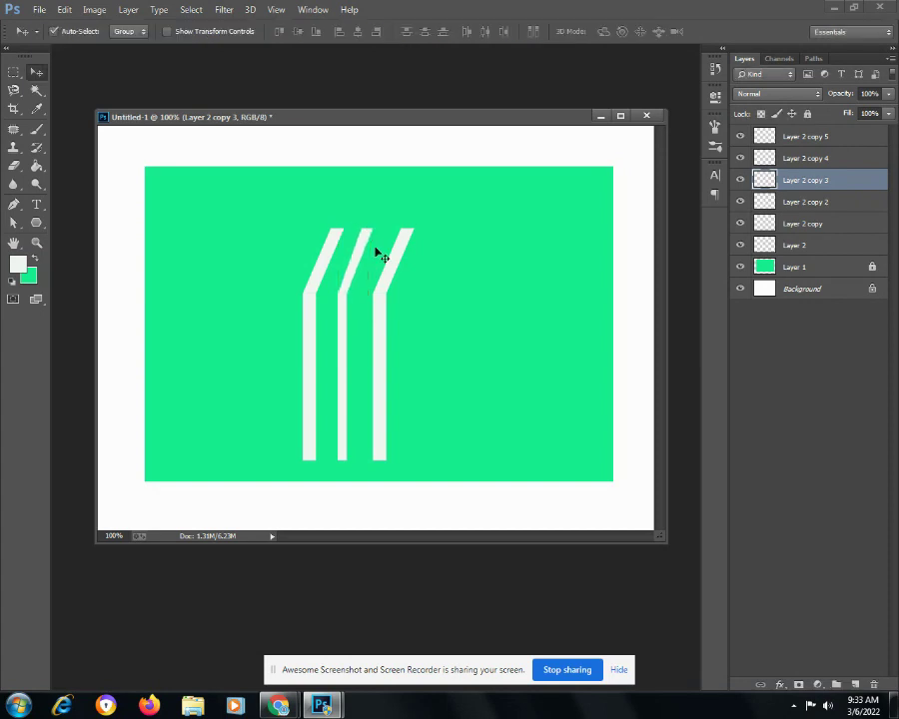
- Move the right stripe (copies 4 and 5) slightly left, then select the three lower pieces
key(alt+bracketright)
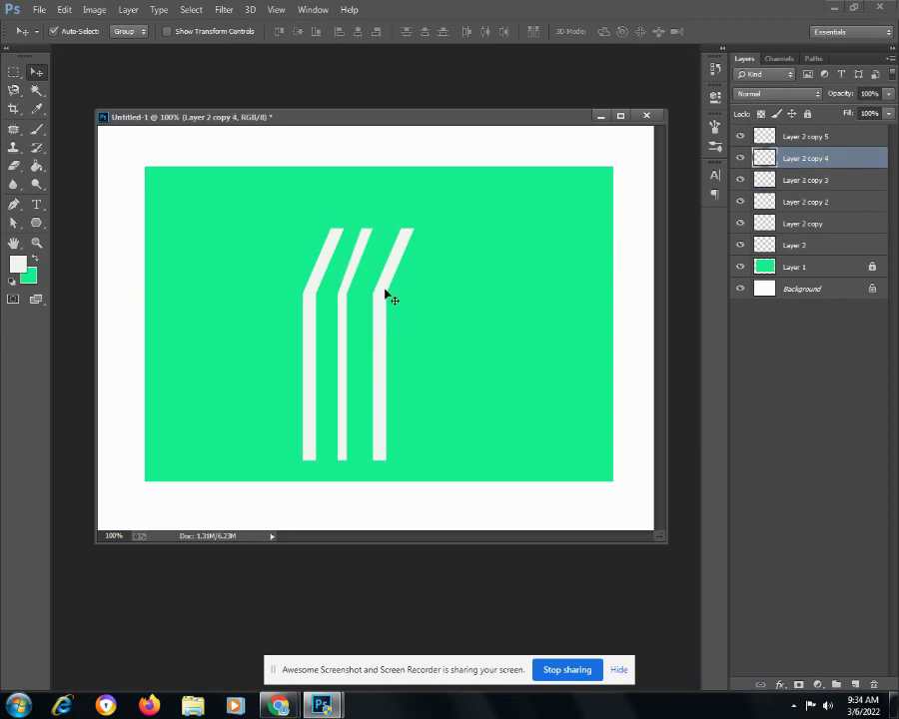
key(alt+bracketright)
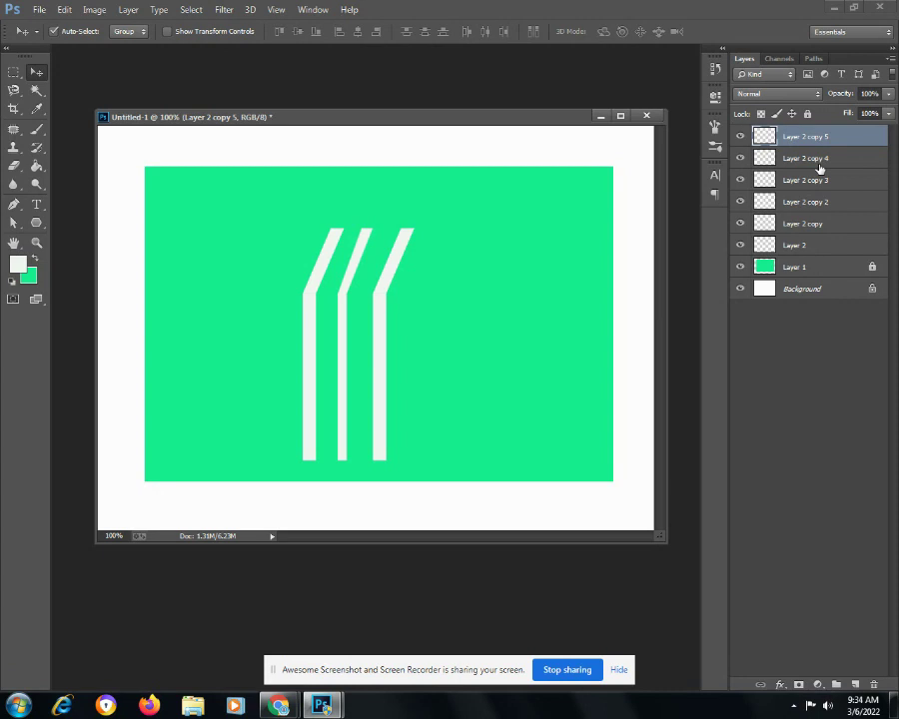
shift+click(817, 158)
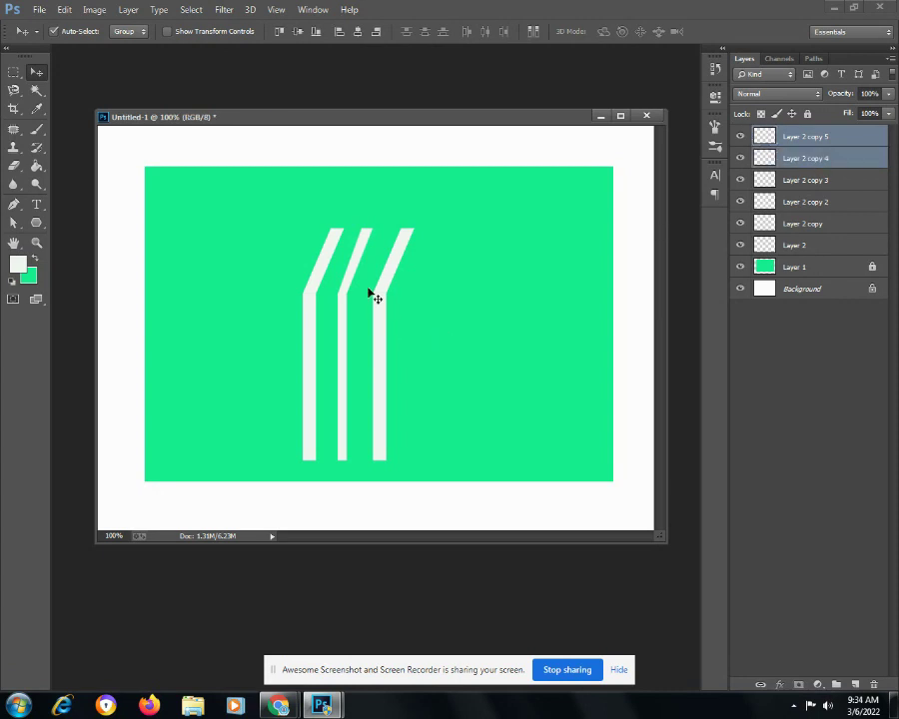
drag(381, 331, 376, 329)
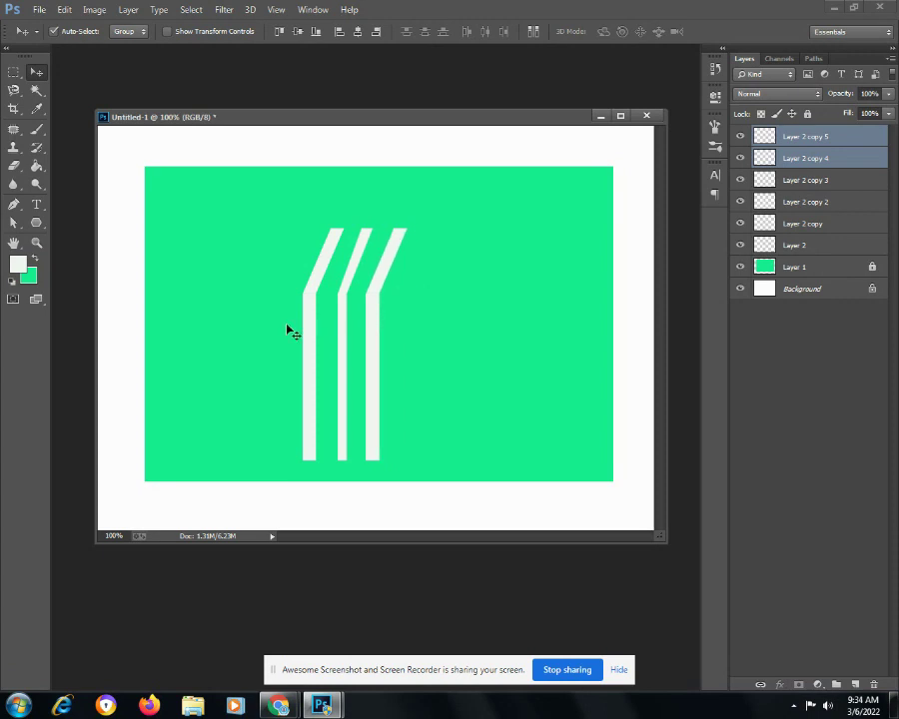
drag(286, 328, 450, 401)
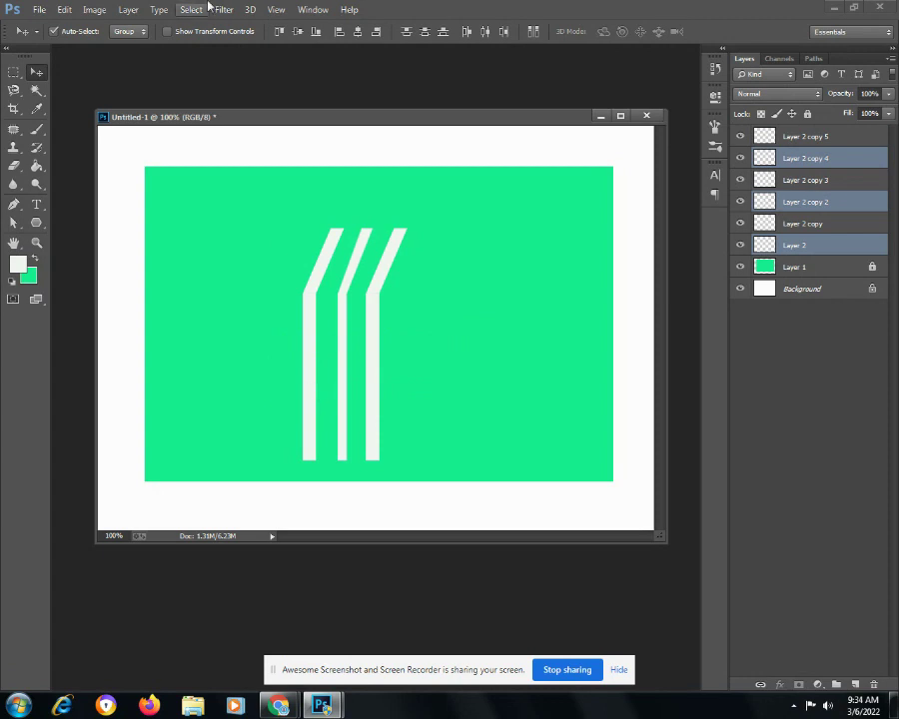
- Duplicate the three lower stripe pieces and drag the copies to the green area's right side
click(128, 9)
click(141, 51)
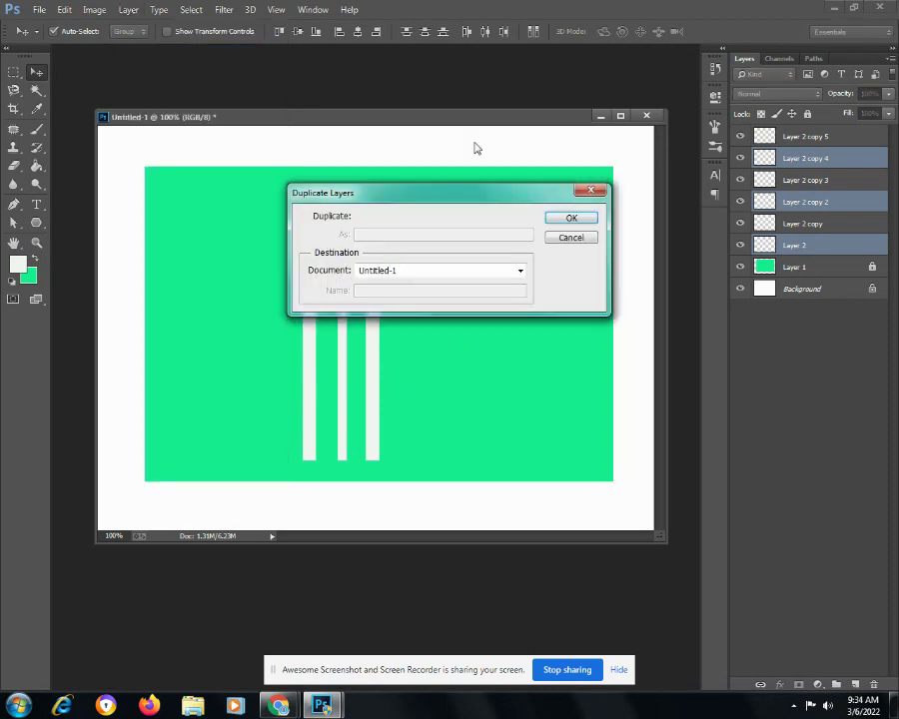
click(577, 215)
drag(307, 427, 489, 428)
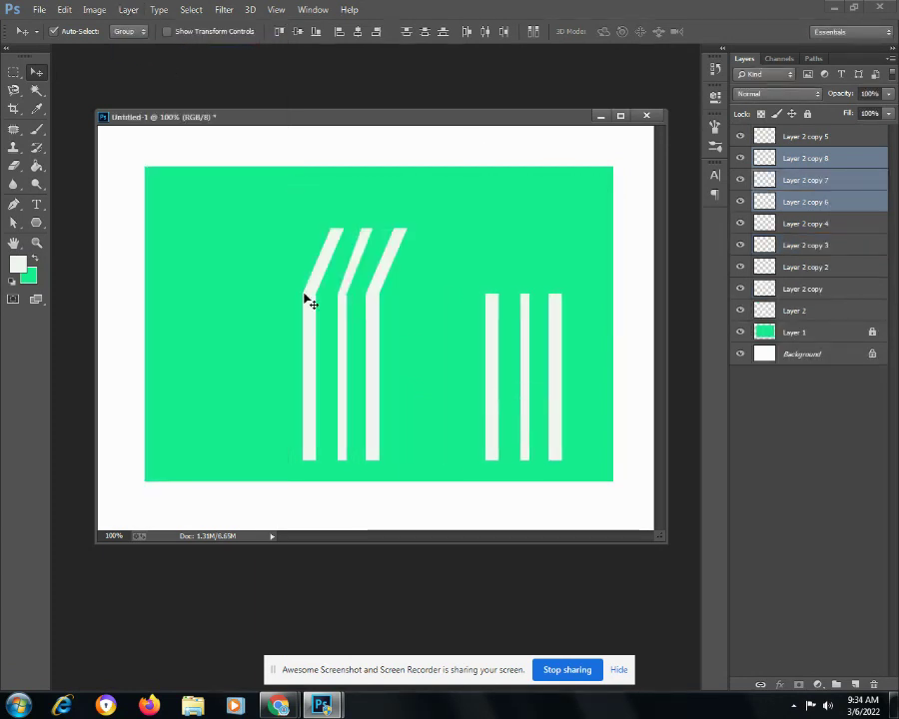
click(13, 76)
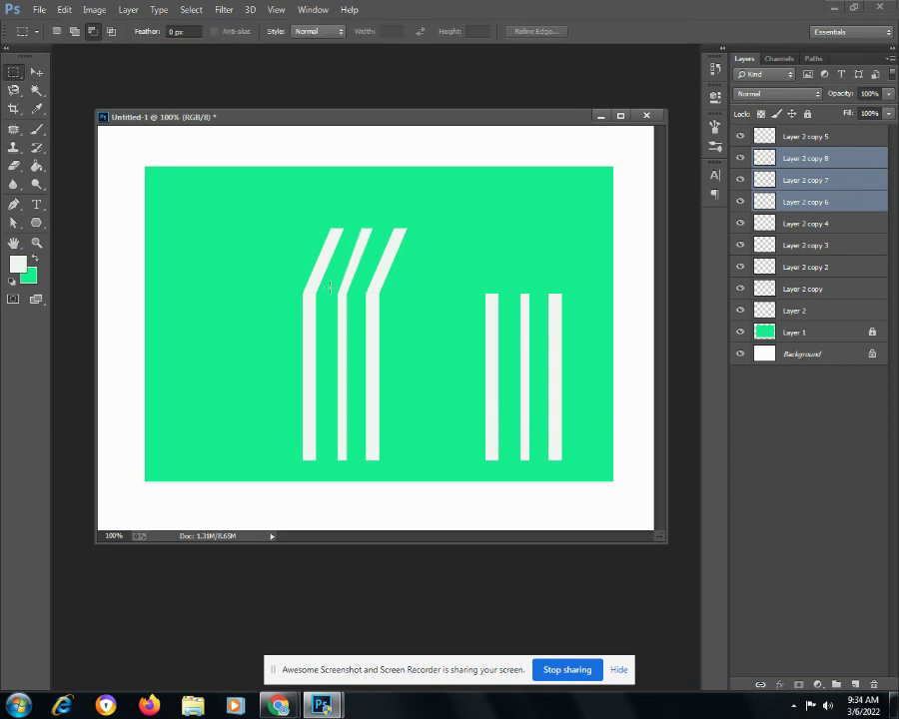
- Fill a thin white bar across the stripe tops on a new layer and deselect
drag(334, 229, 402, 237)
click(856, 684)
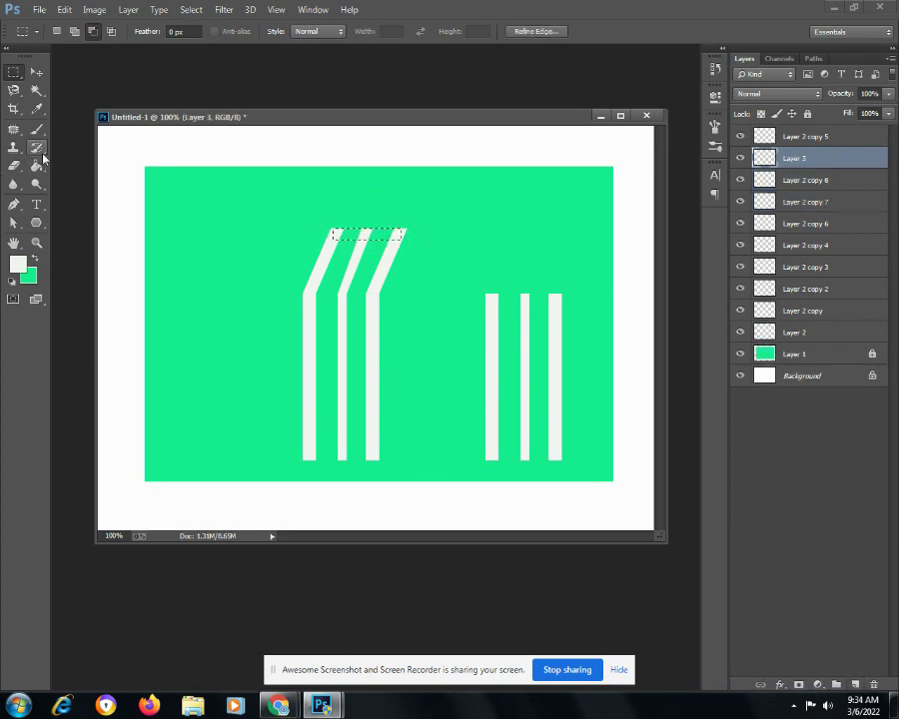
click(36, 166)
click(396, 235)
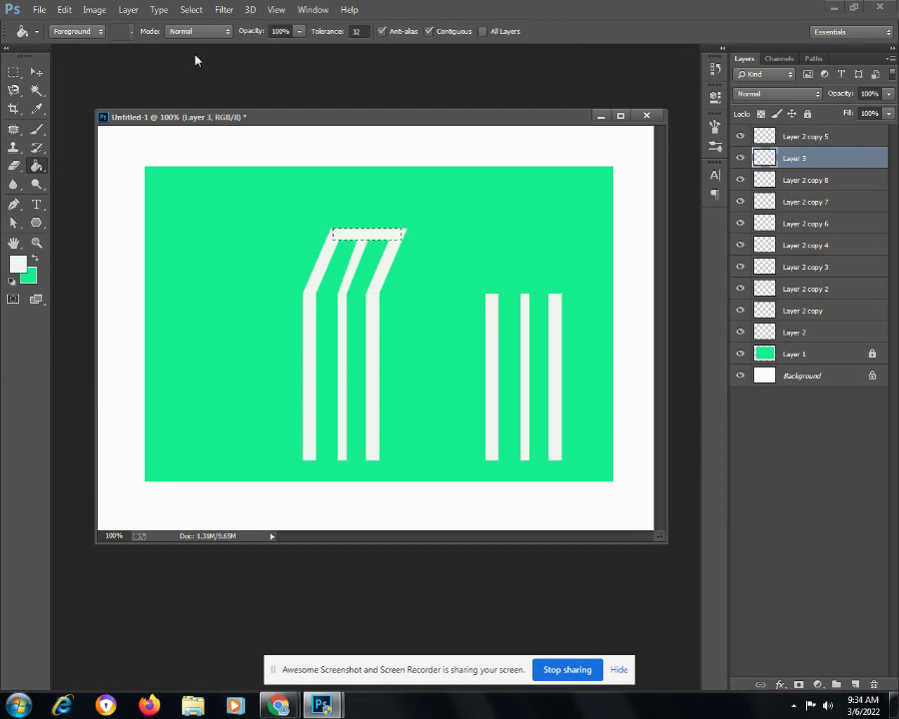
click(190, 10)
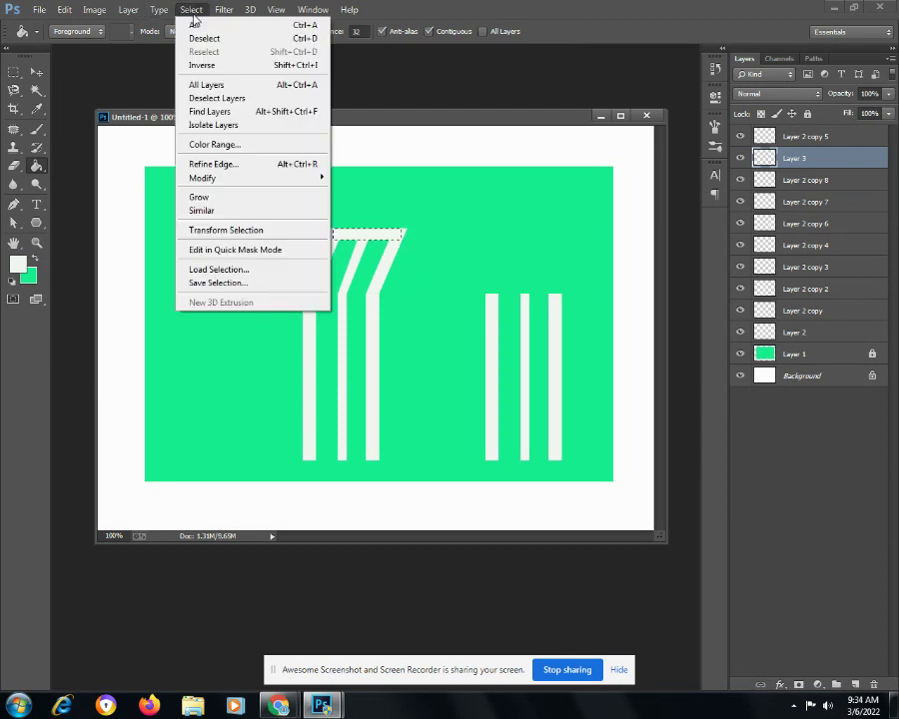
click(202, 39)
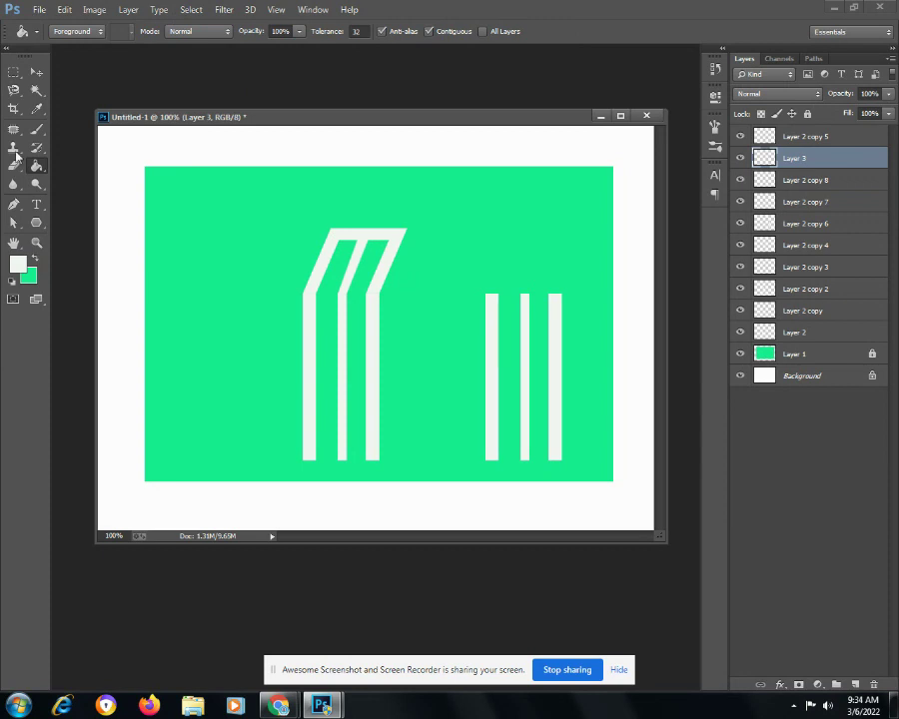
- Select all layers of the left letter shape with the Move tool
click(38, 12)
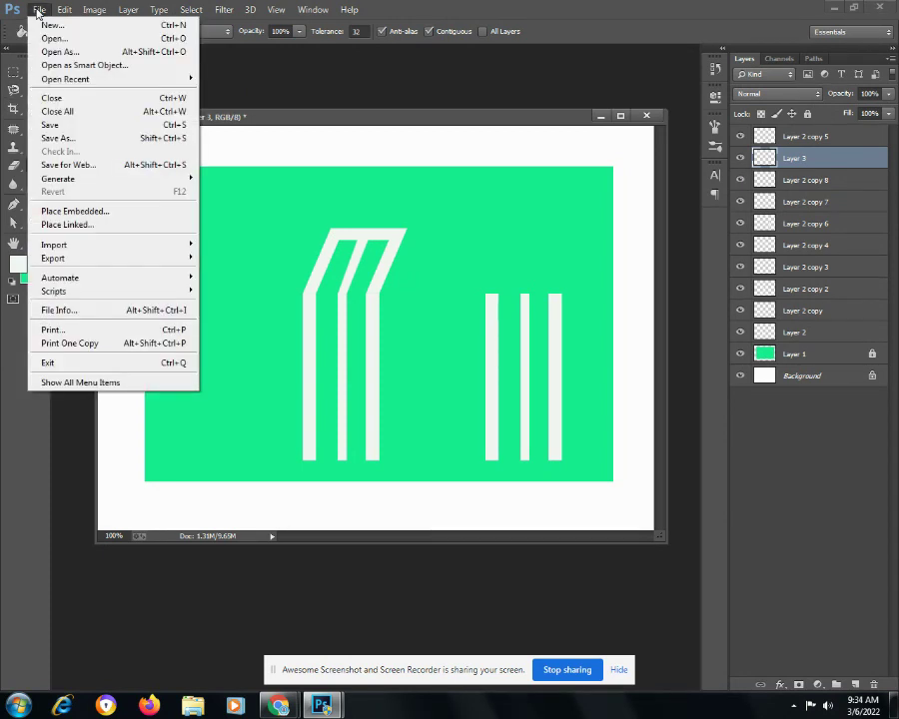
click(38, 12)
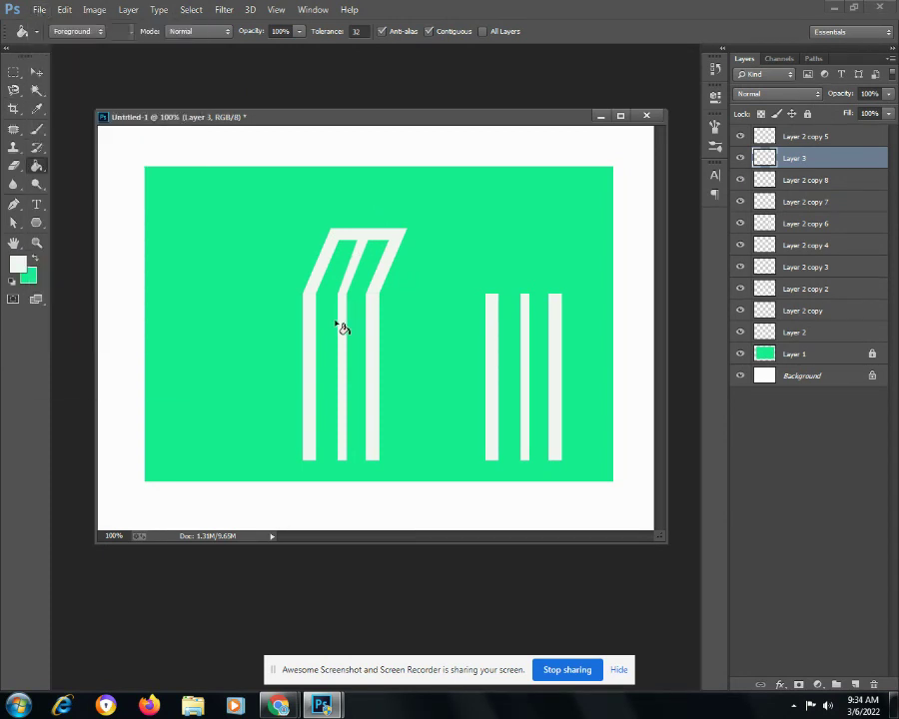
click(35, 73)
drag(258, 208, 420, 486)
- Merge the selected layers into Layer 2 copy 5 and move the left letter shape up-left
right_click(792, 319)
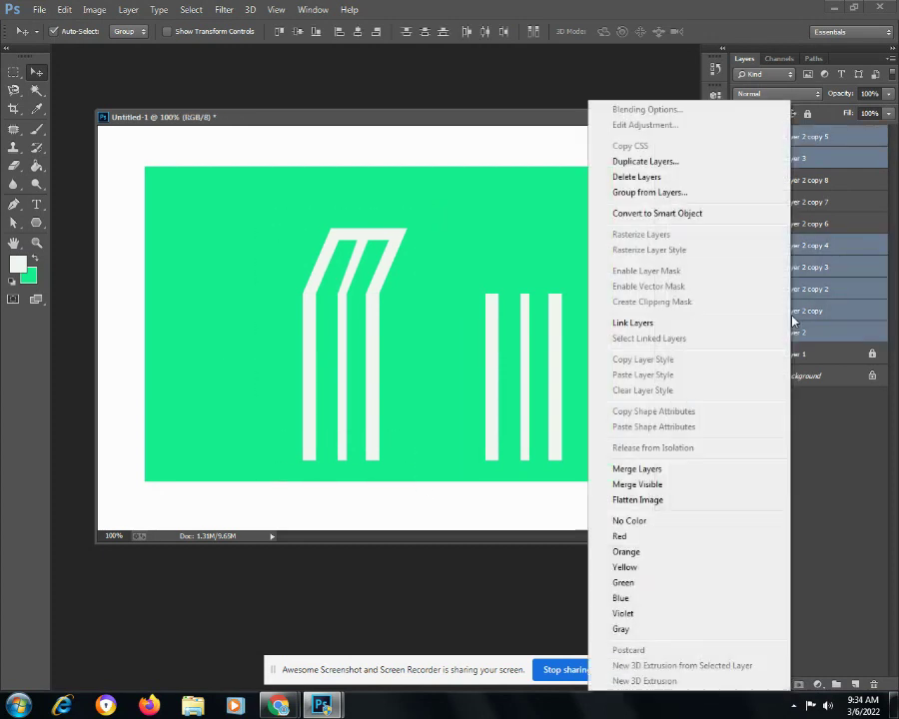
click(636, 468)
drag(313, 329, 284, 319)
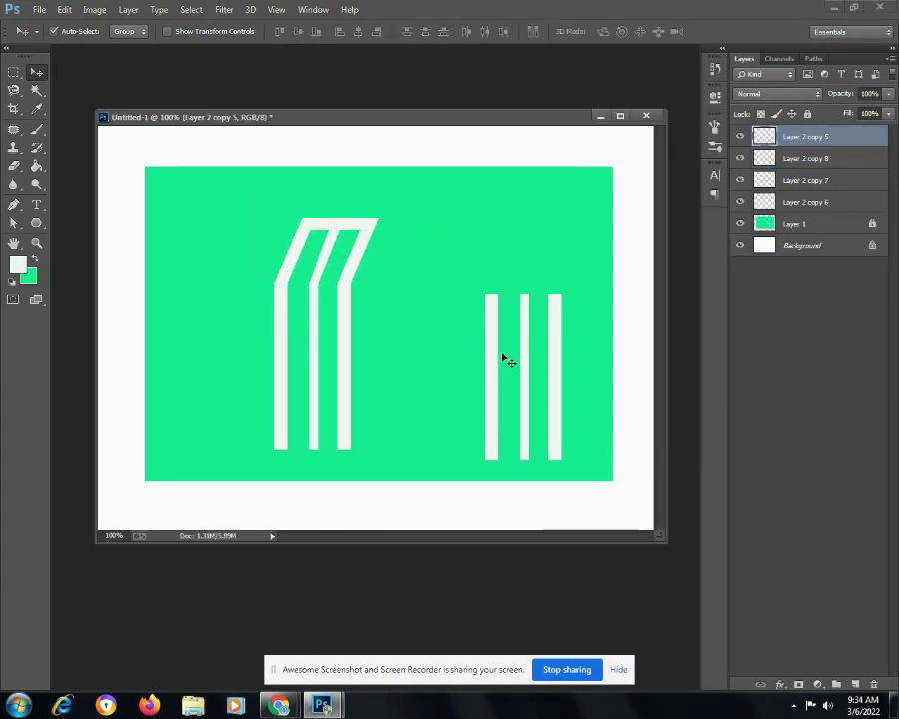
- Nudge Layer 2 copy 6 slightly right and the rightmost bar slightly left to even the spacing
click(498, 385)
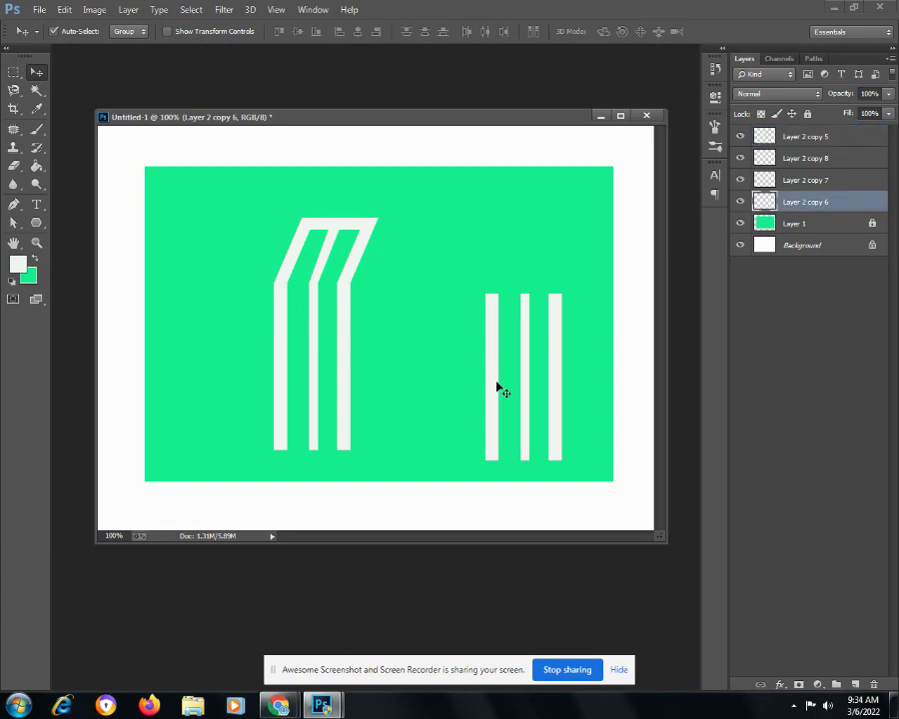
drag(497, 385, 501, 390)
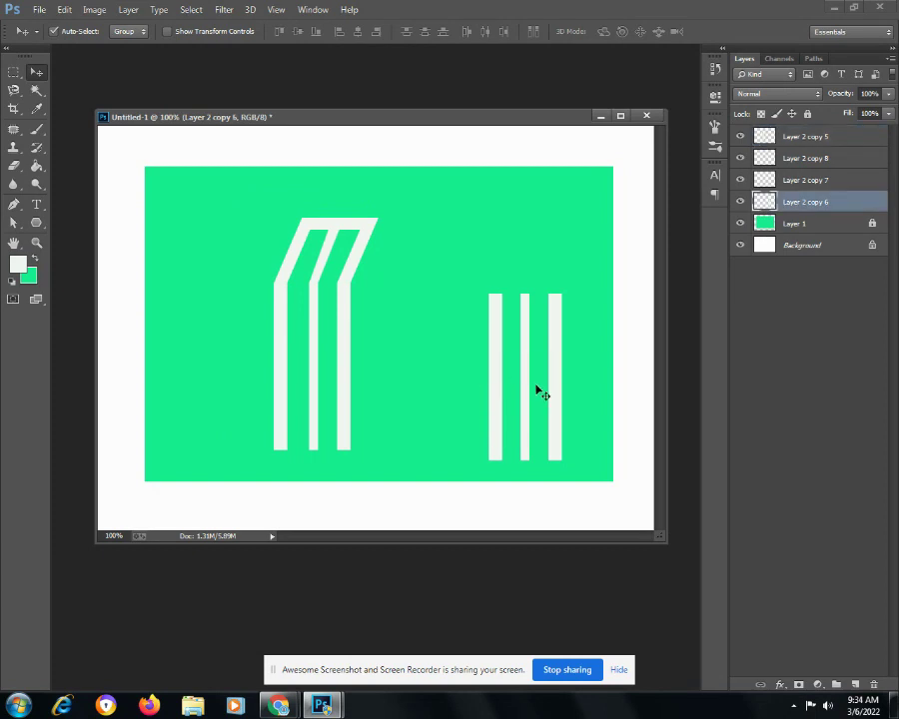
drag(558, 399, 555, 399)
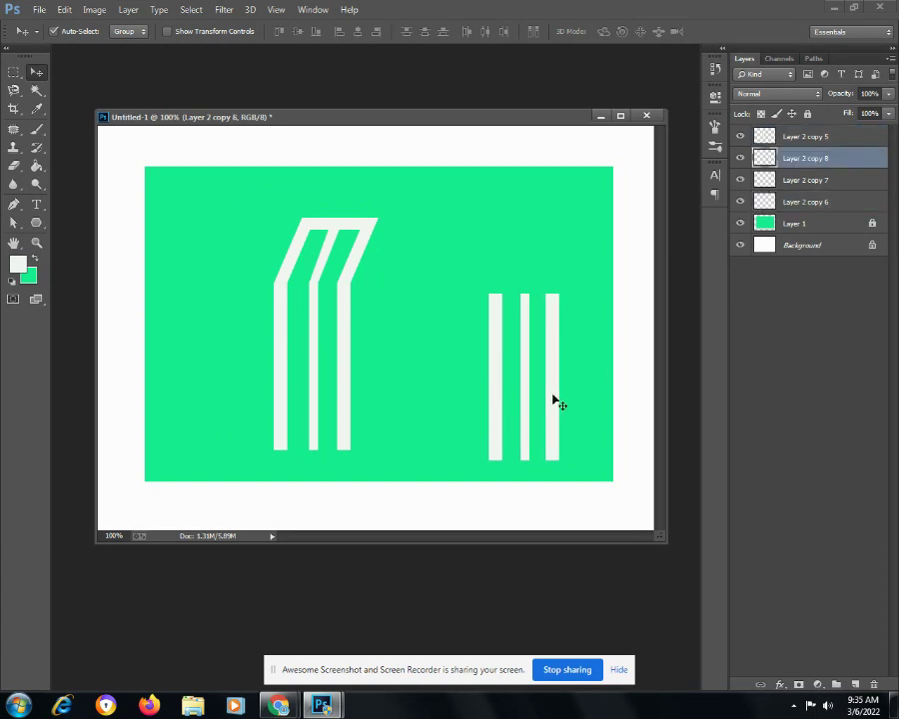
- Fill a thin white strip across the three right bars' tops on a new layer, then deselect
click(14, 72)
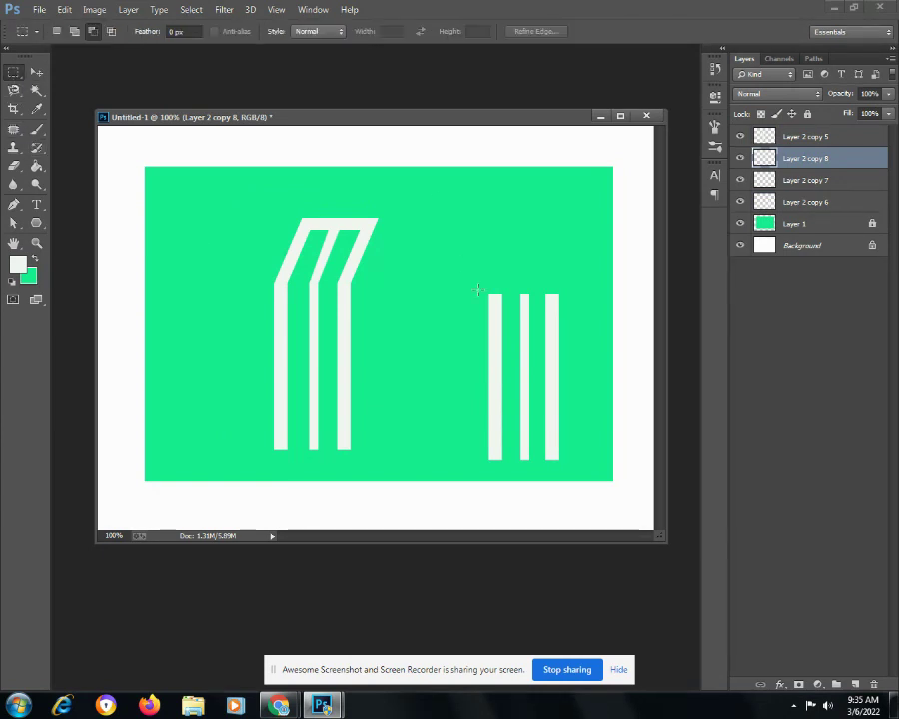
drag(491, 296, 560, 302)
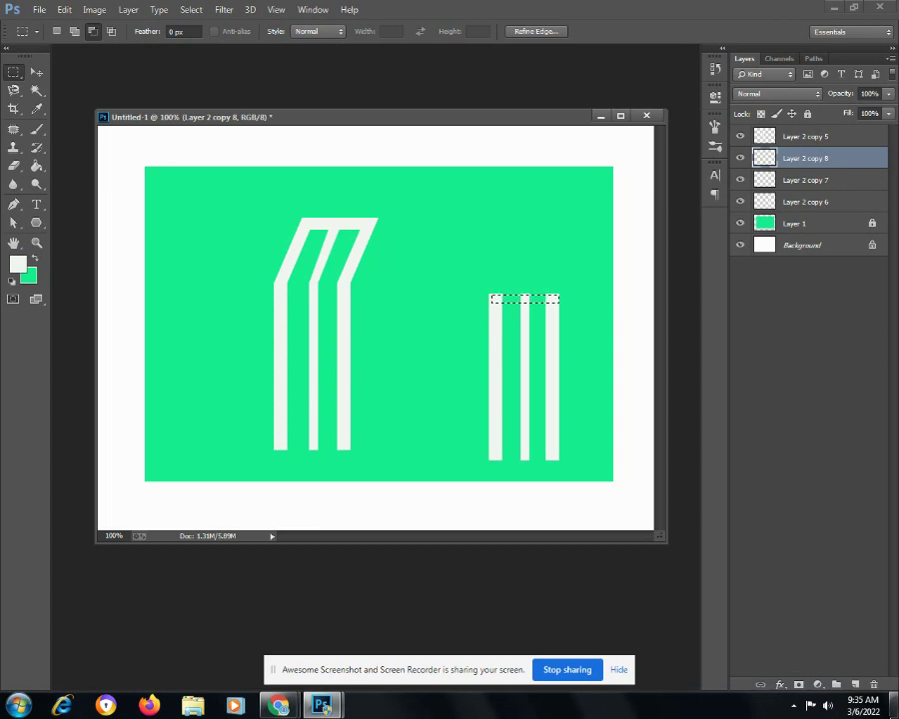
click(857, 685)
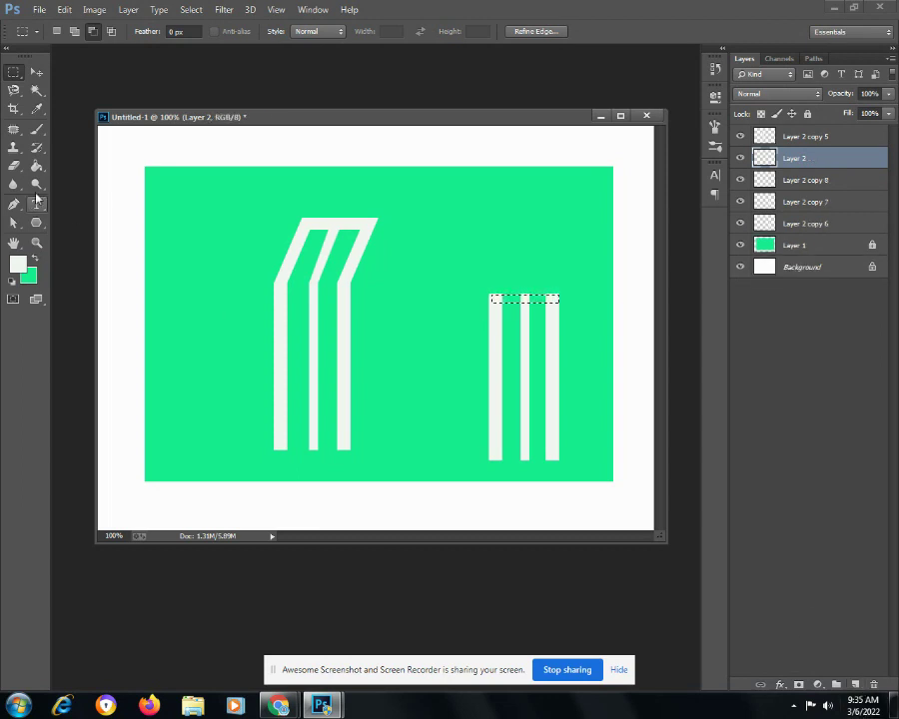
click(36, 165)
click(513, 302)
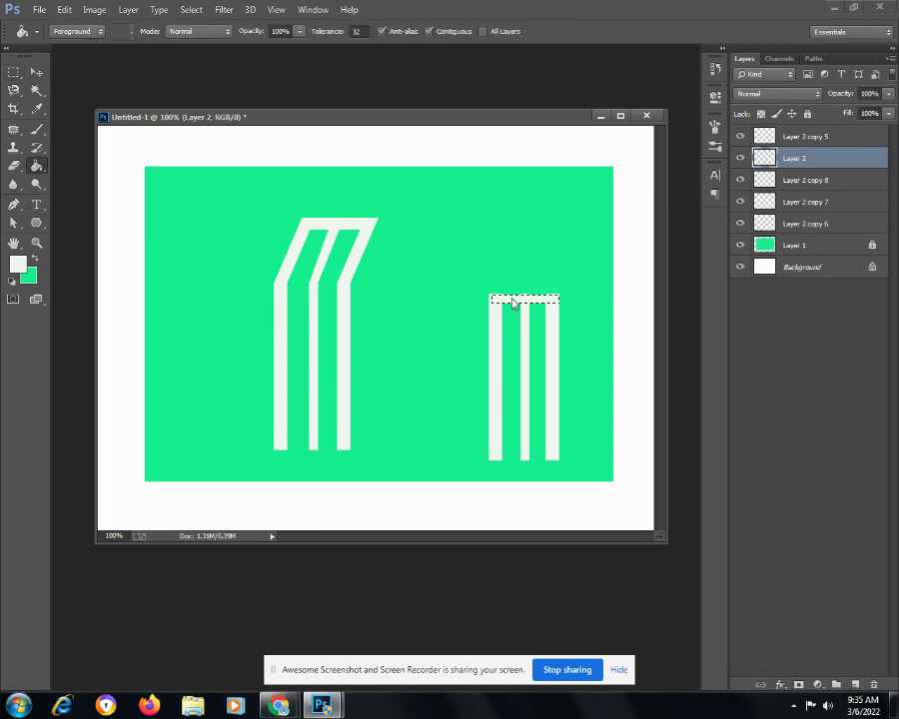
click(190, 10)
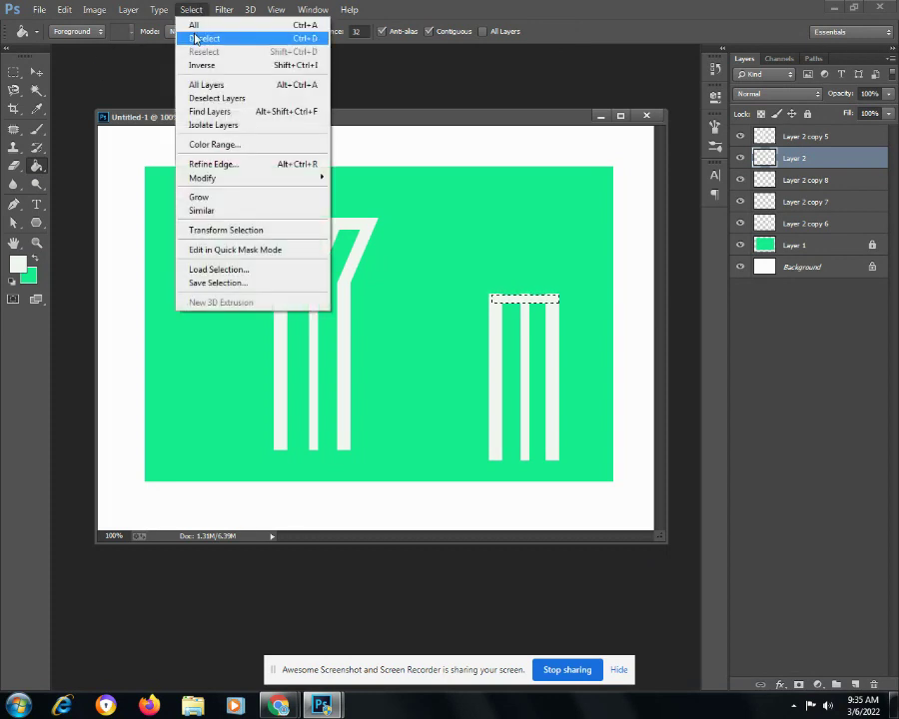
click(198, 36)
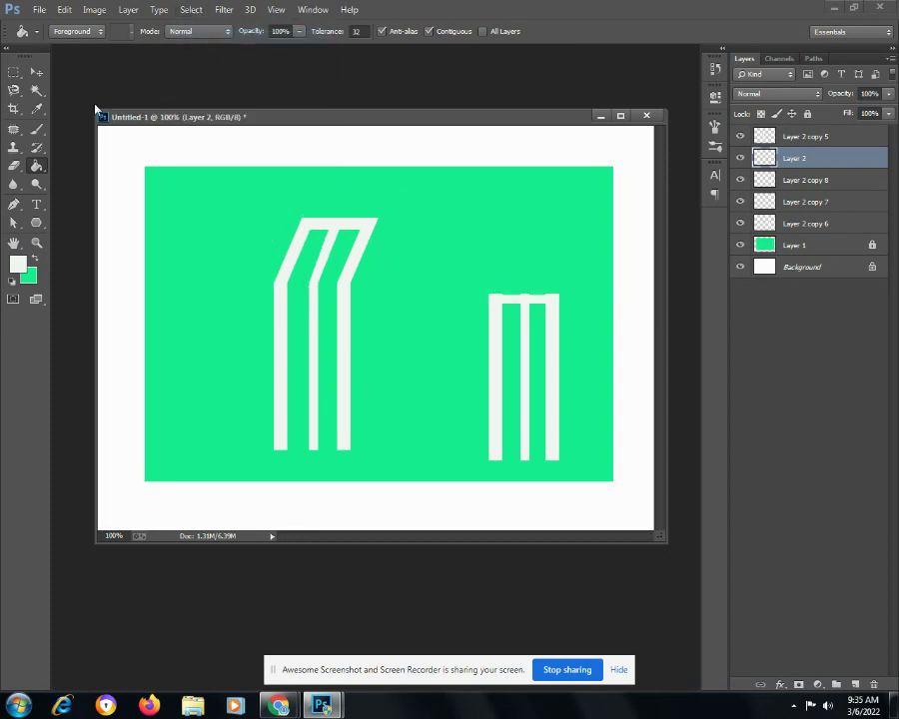
click(36, 72)
- Align the top crossbar, then duplicate it to the bars' bottoms to close the rectangle
drag(532, 304, 535, 301)
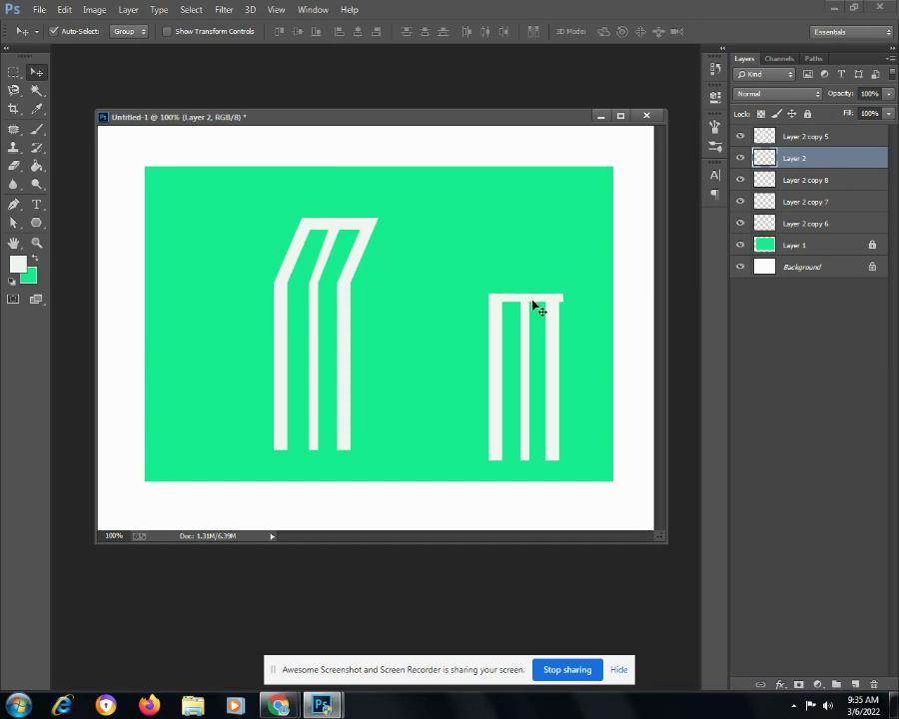
drag(532, 300, 528, 303)
click(128, 9)
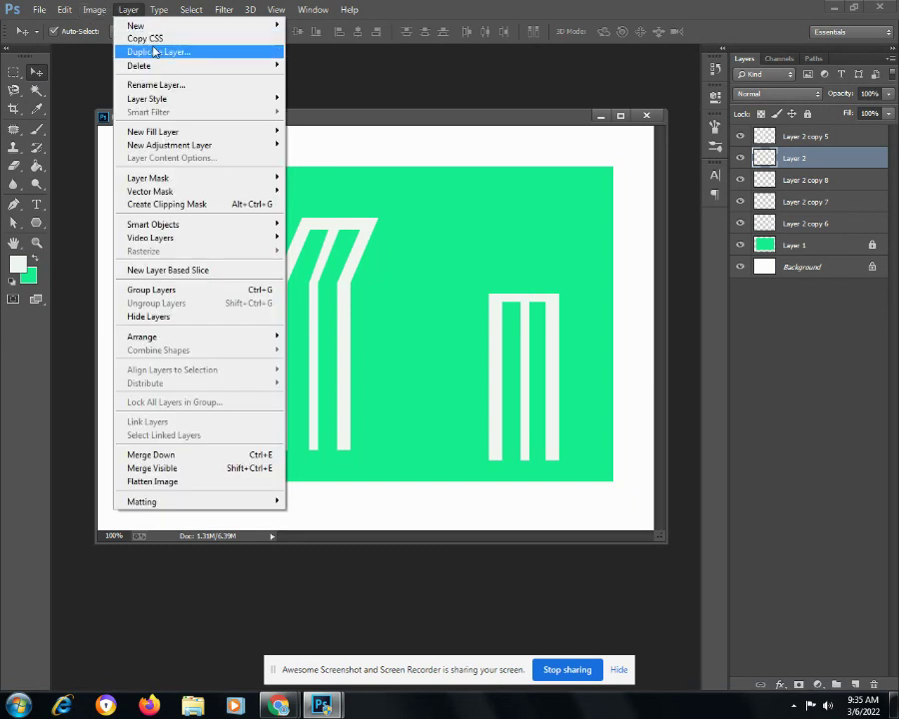
click(154, 54)
click(565, 218)
drag(528, 302, 530, 459)
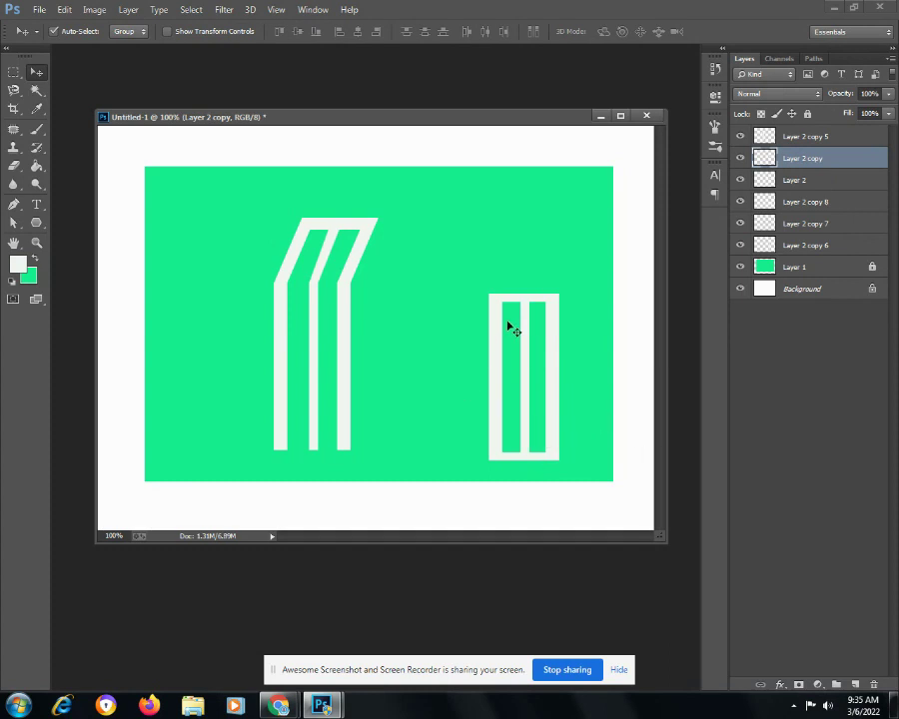
drag(478, 286, 597, 481)
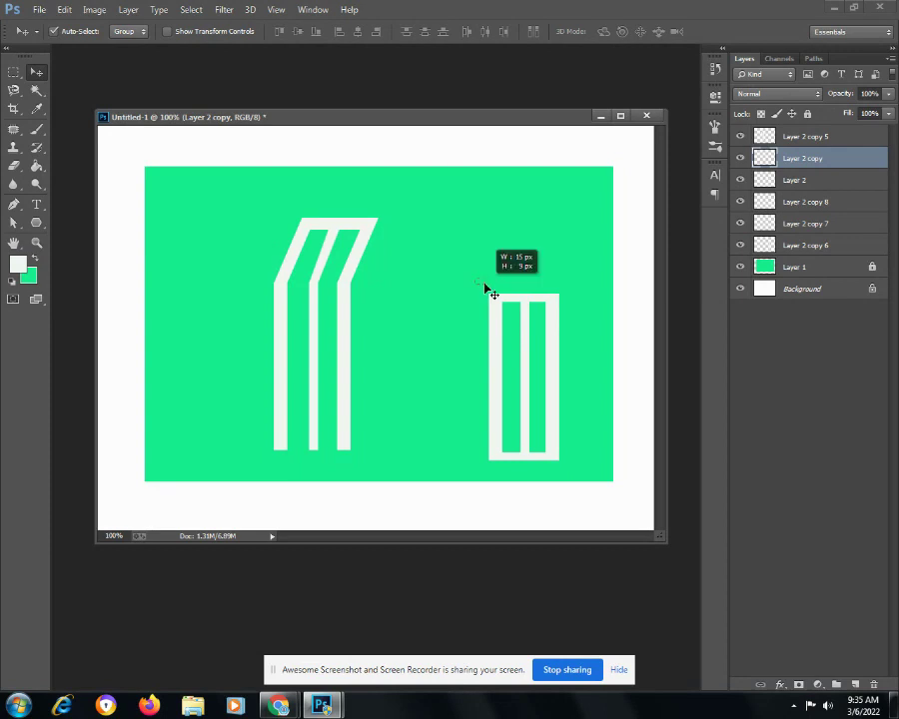
- Merge the rectangle's parts into one layer and shift it slightly up and left
right_click(805, 216)
click(651, 466)
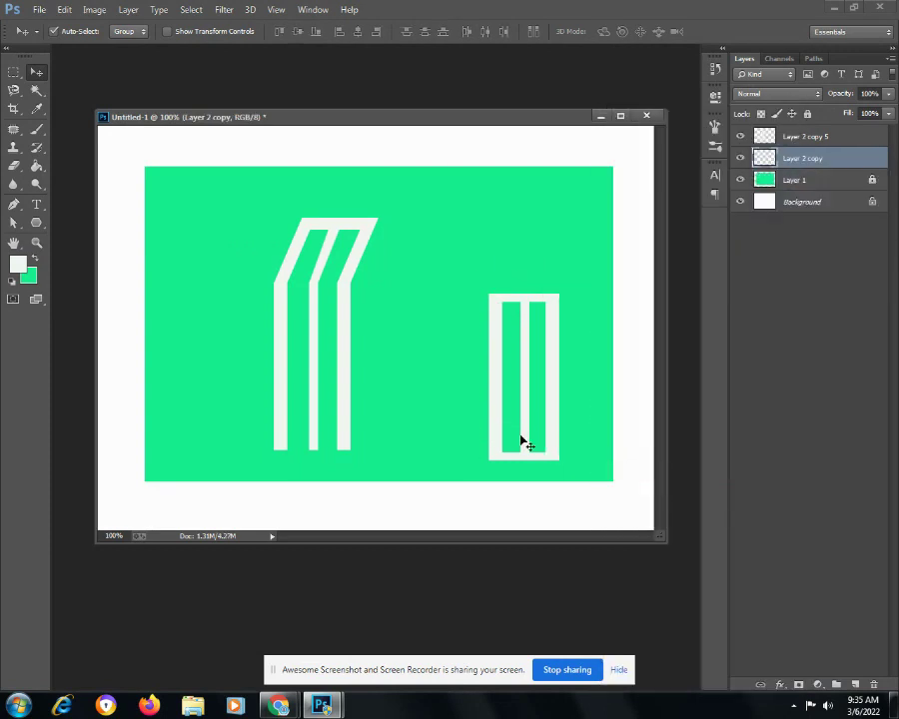
drag(496, 423, 485, 410)
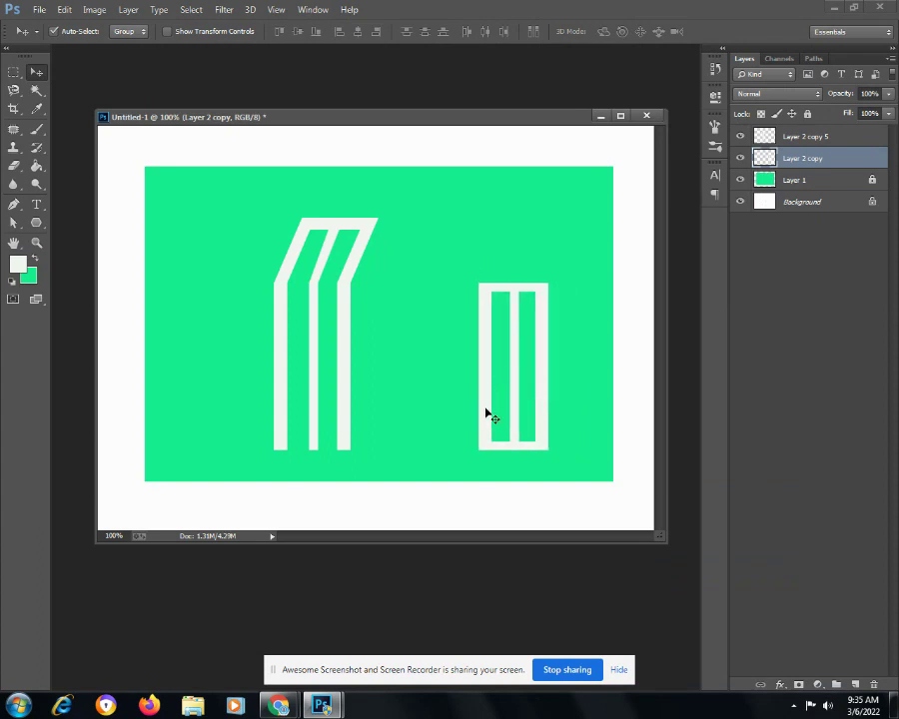
- Duplicate the rectangle as Layer 2 copy 2 and place it just left of the original
click(128, 9)
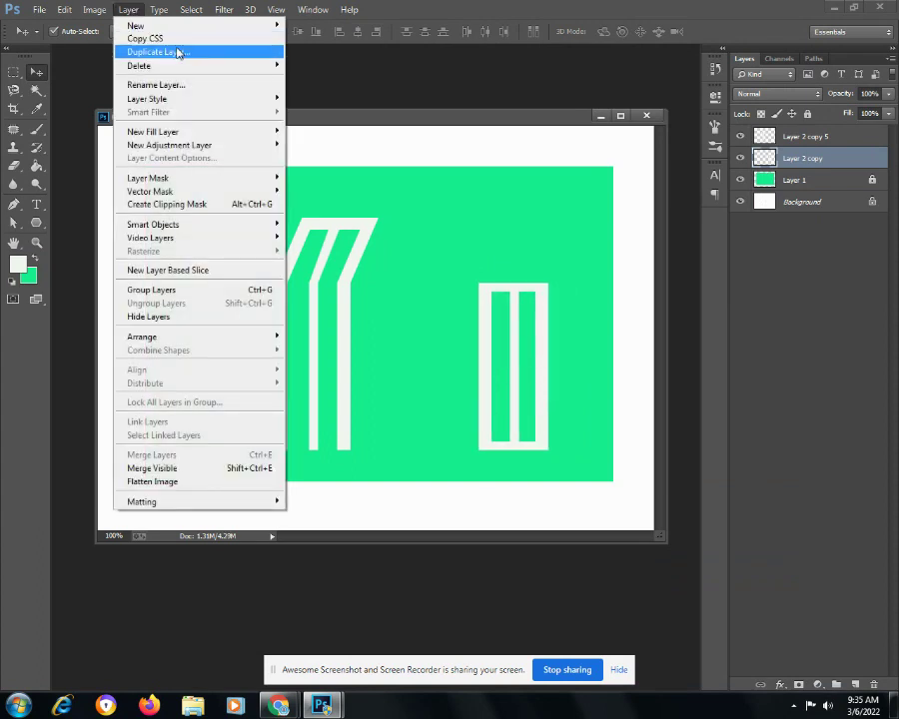
click(142, 52)
click(569, 217)
drag(483, 370, 398, 372)
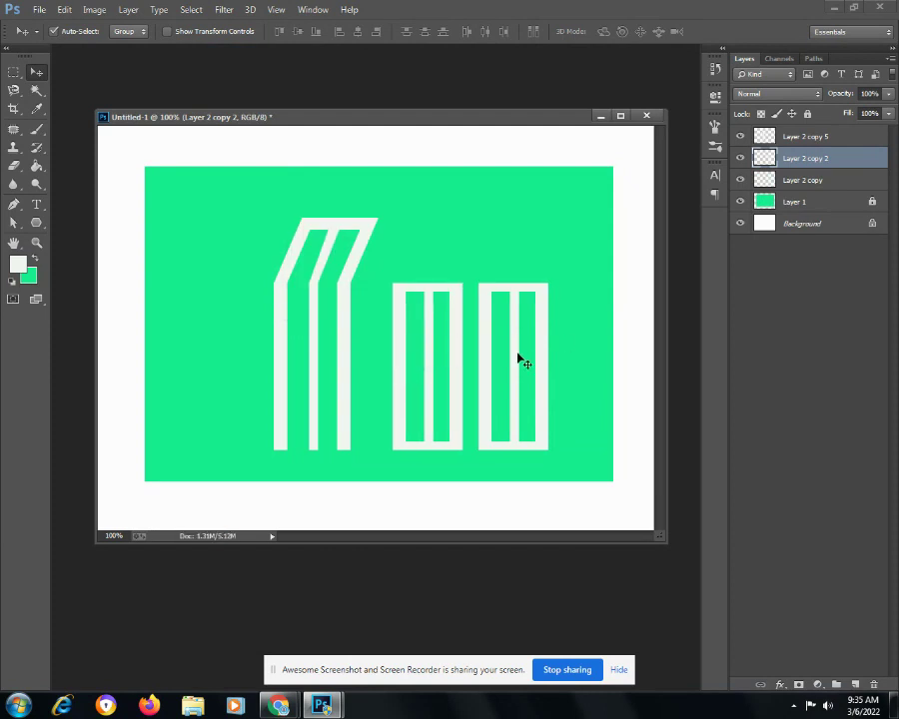
- Free Transform the right rectangle down to about 70% of its size
click(489, 362)
click(64, 9)
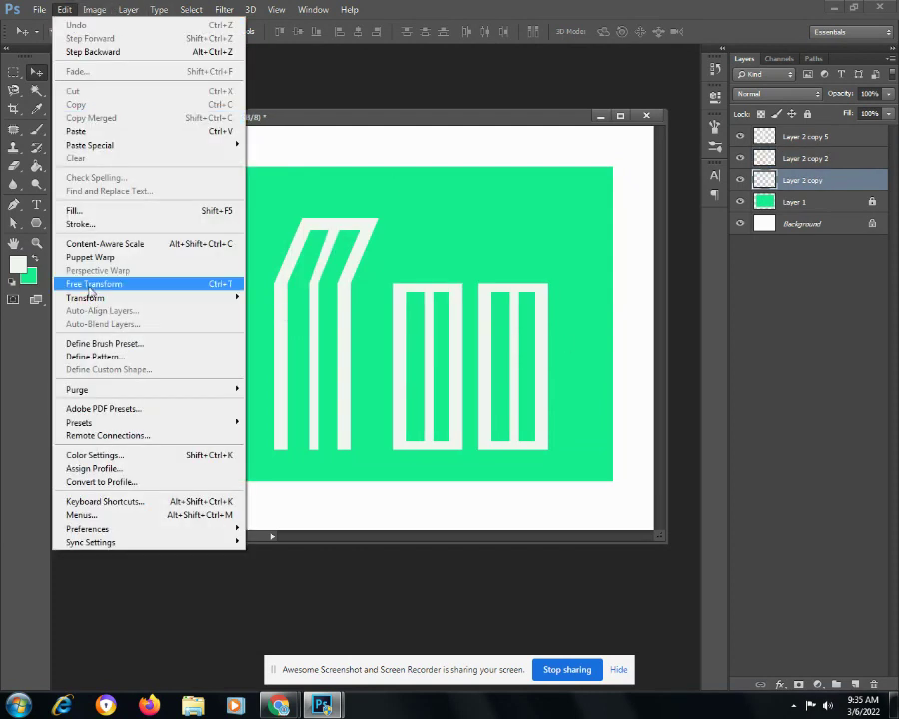
click(94, 284)
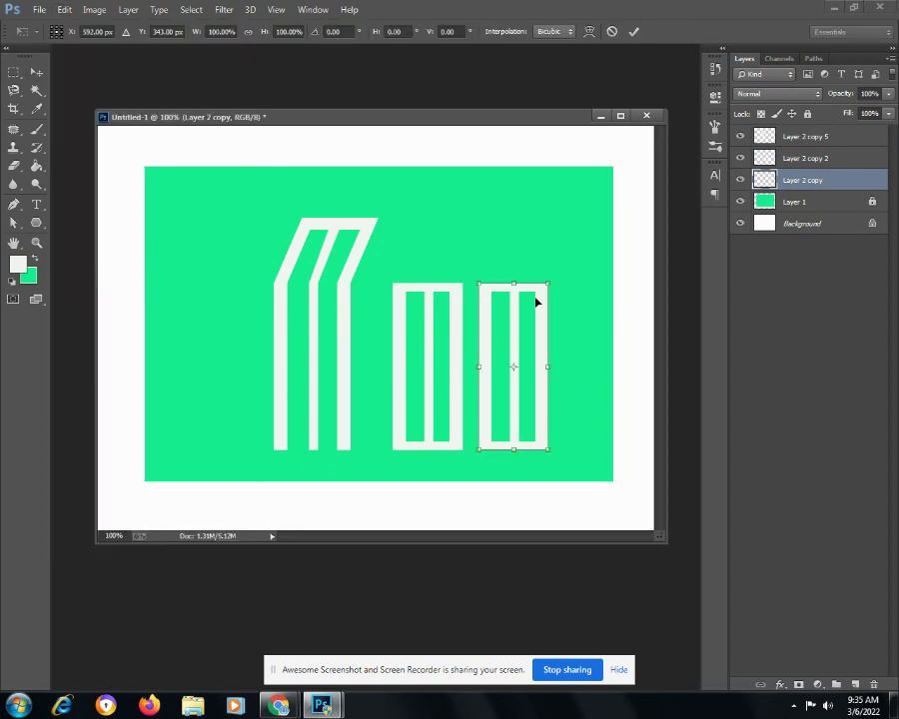
mouse_move(548, 283)
mouse_down()
mouse_move(518, 341)
mouse_move(526, 335)
mouse_up()
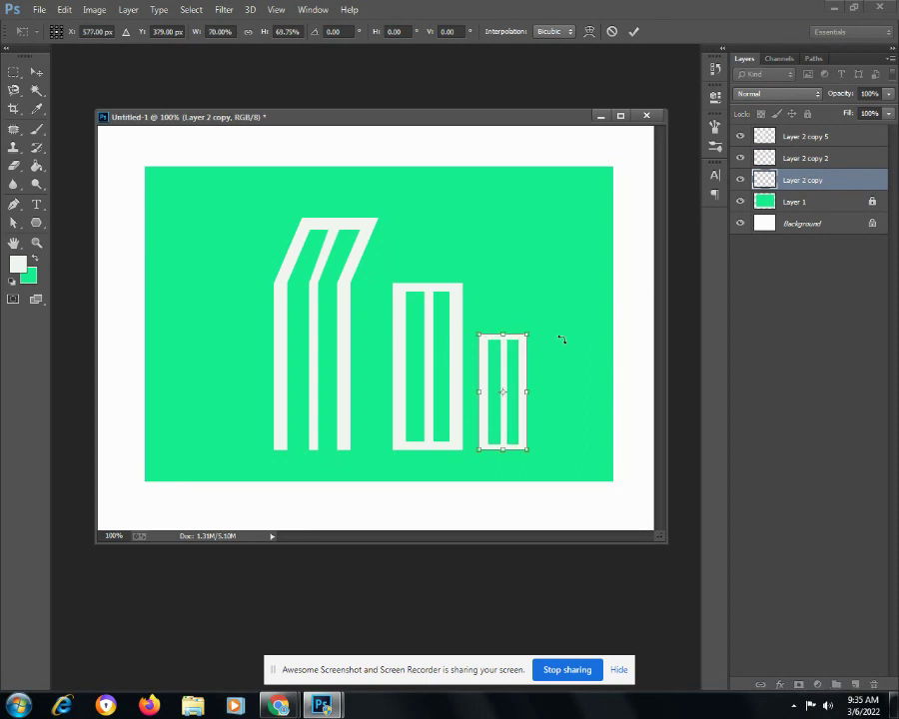
key(Return)
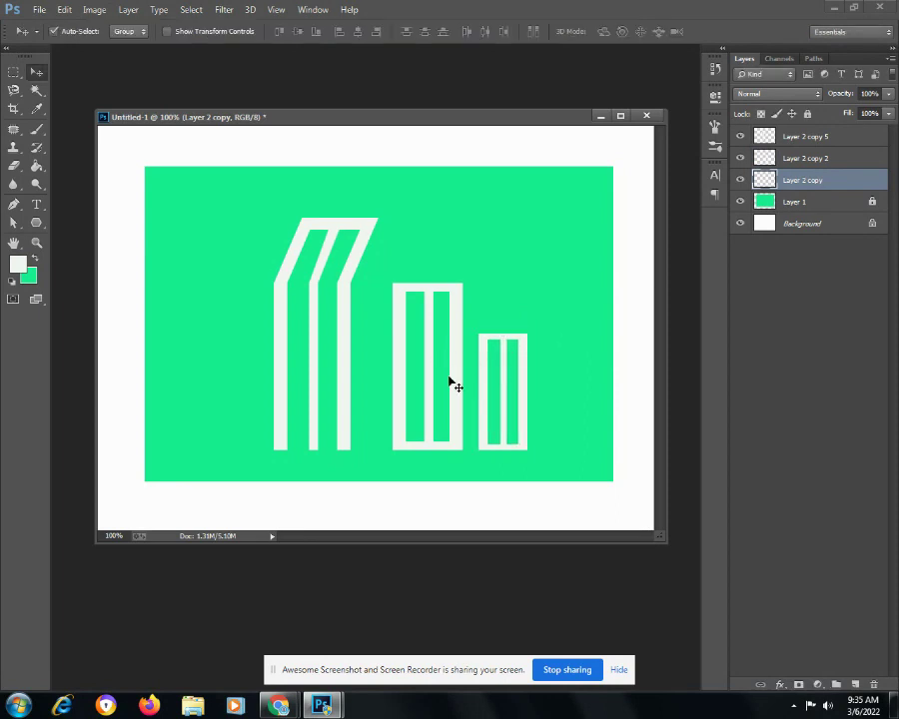
- Shrink and narrow the middle rectangle, nudge it right, and shift the slanted three-bar shape right
click(452, 384)
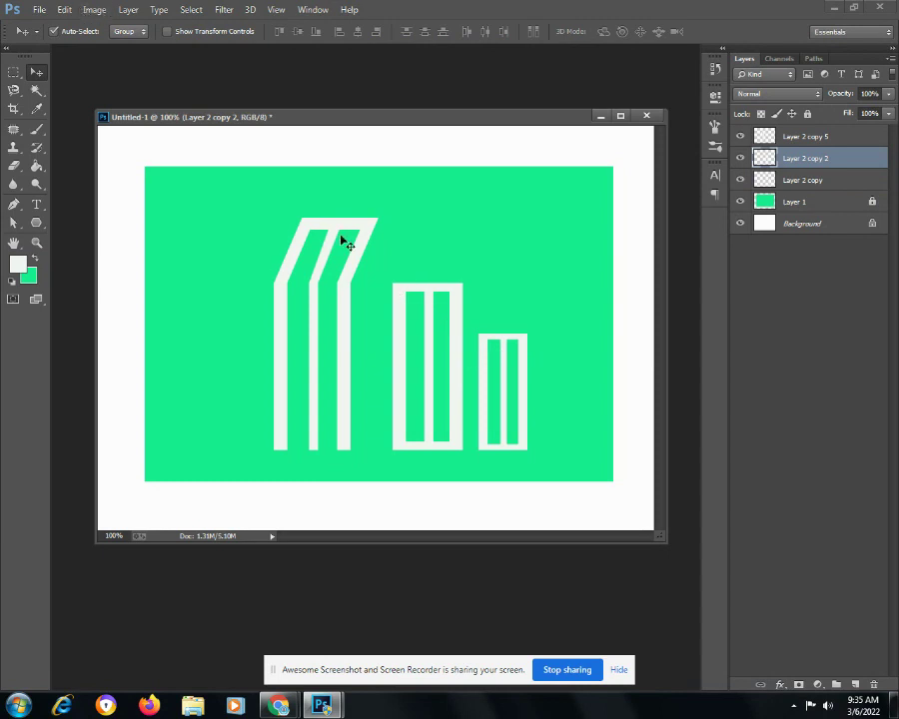
click(63, 10)
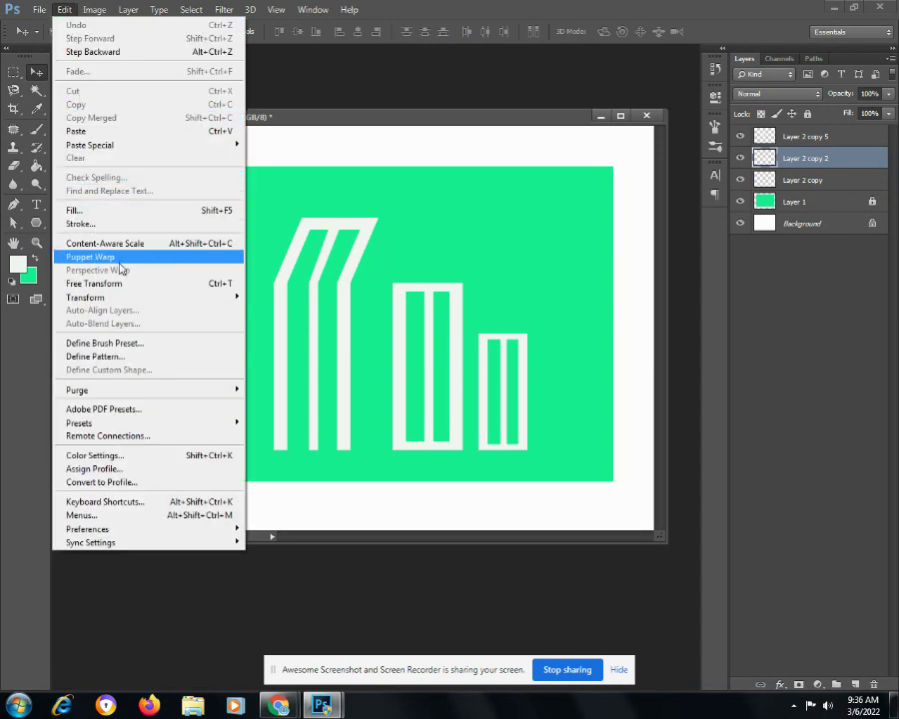
click(116, 283)
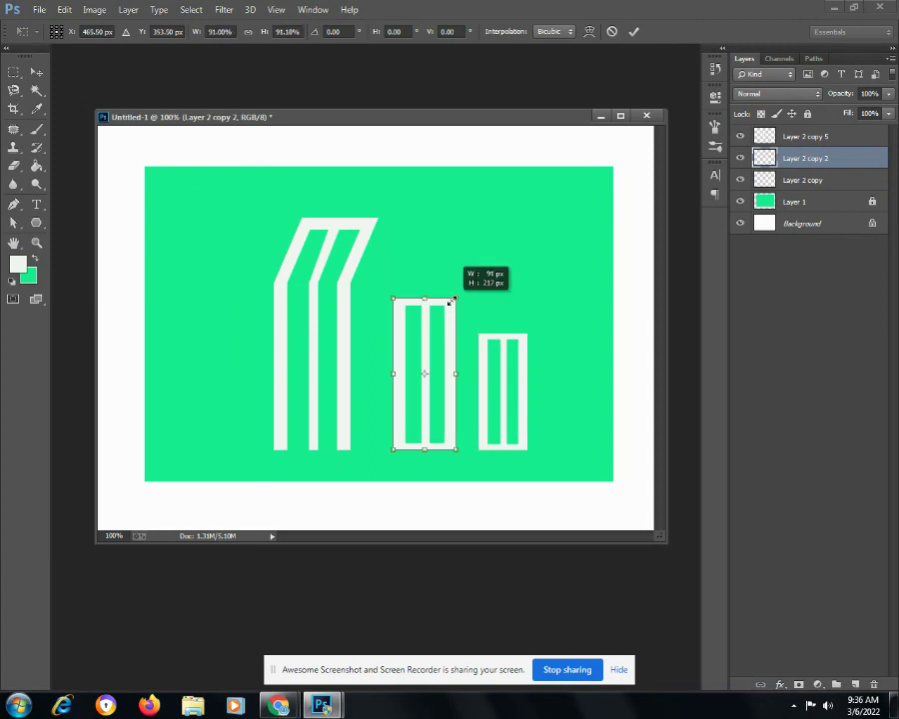
drag(459, 287, 452, 308)
drag(453, 379, 443, 383)
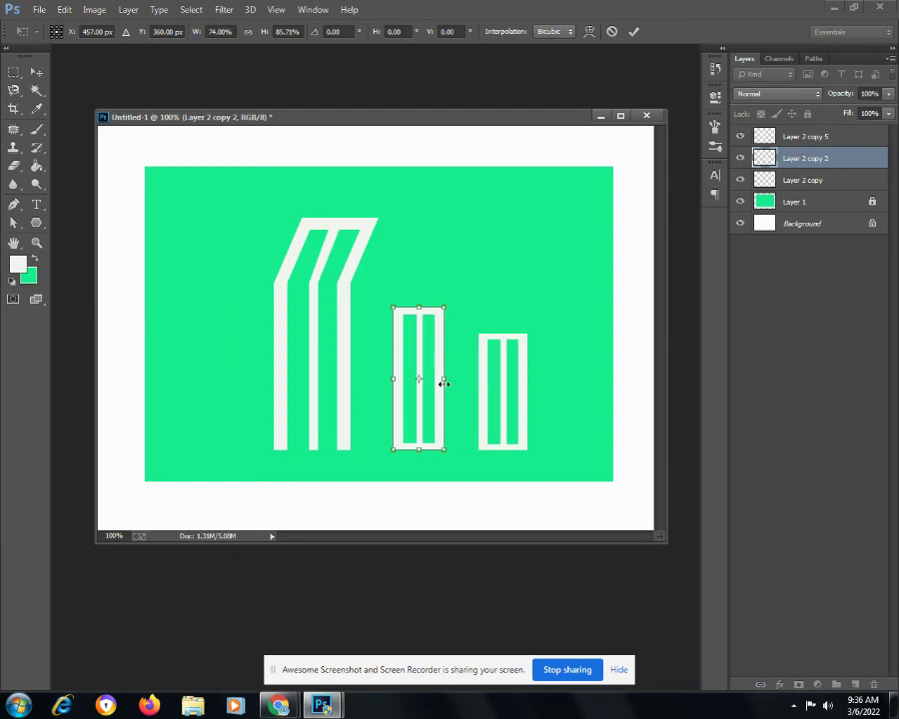
key(Return)
drag(444, 390, 451, 381)
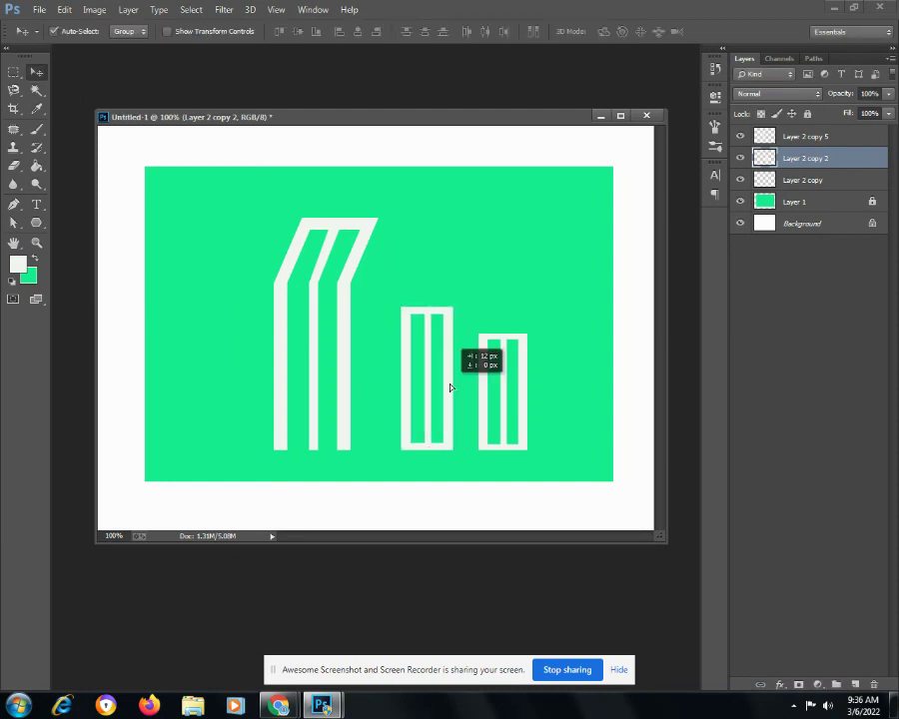
mouse_move(343, 375)
mouse_down()
mouse_move(365, 371)
mouse_move(367, 384)
mouse_up()
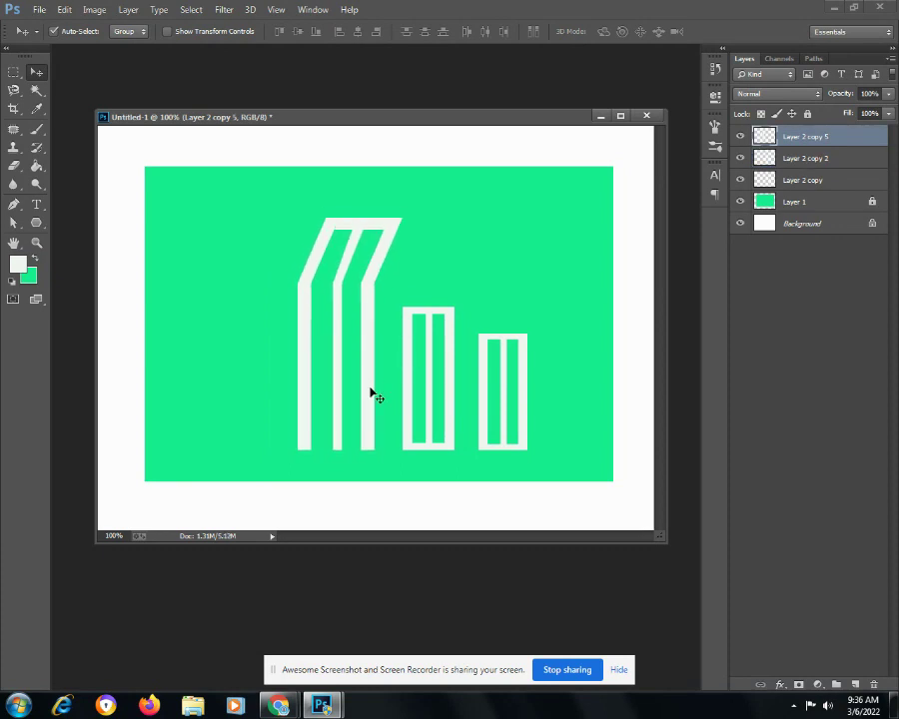
- Duplicate the middle rectangle and place the copy left of the slanted shape
click(449, 397)
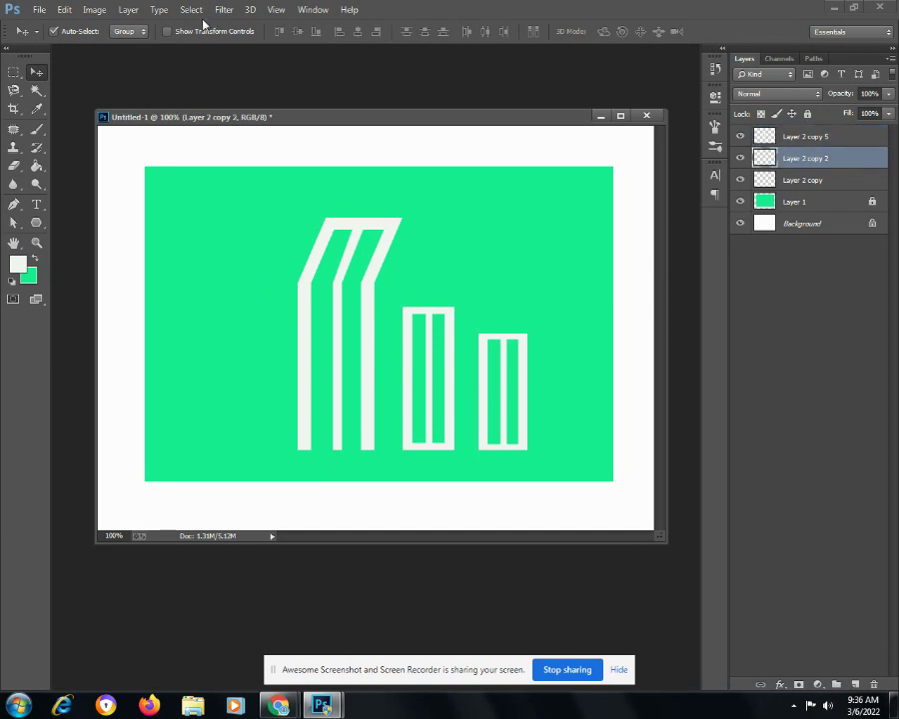
click(128, 9)
click(173, 54)
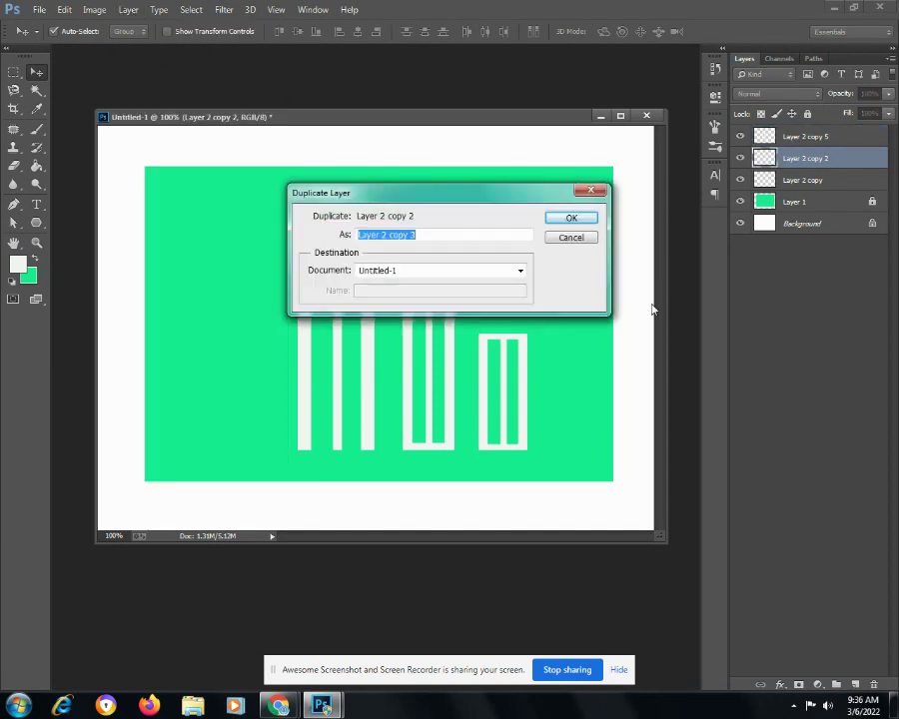
click(576, 217)
drag(449, 379, 265, 370)
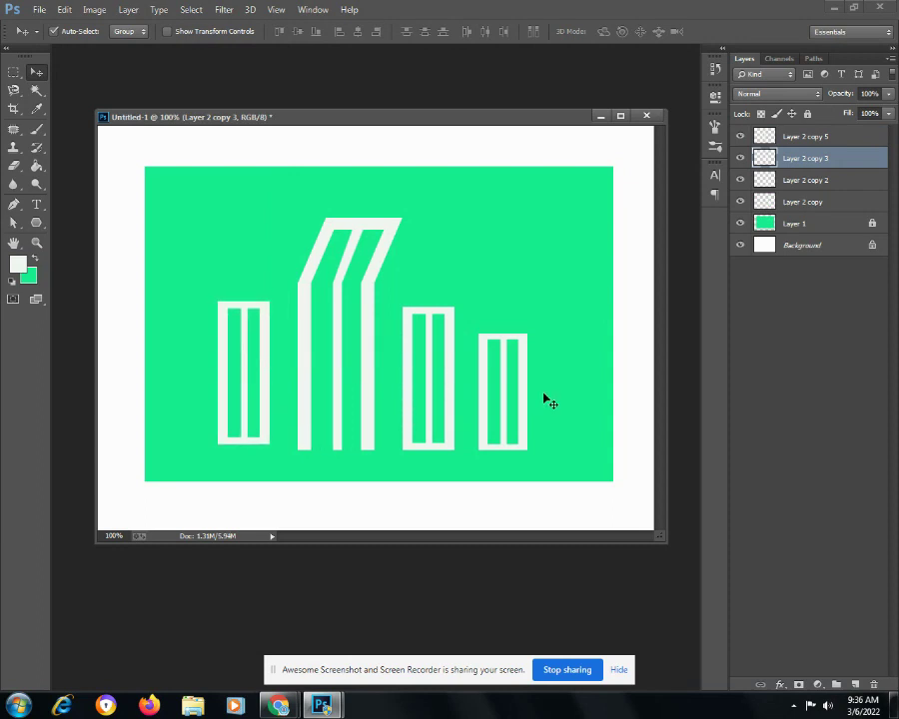
- Duplicate the Layer 2 copy bar as Layer 2 copy 4 and move it to the row's left end
click(523, 410)
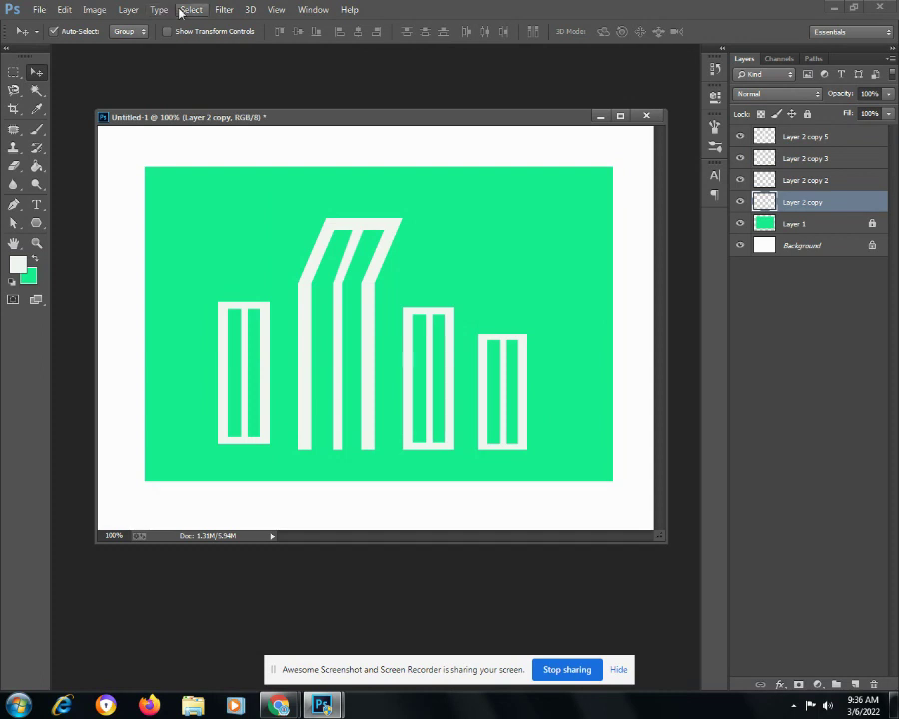
click(127, 9)
click(150, 51)
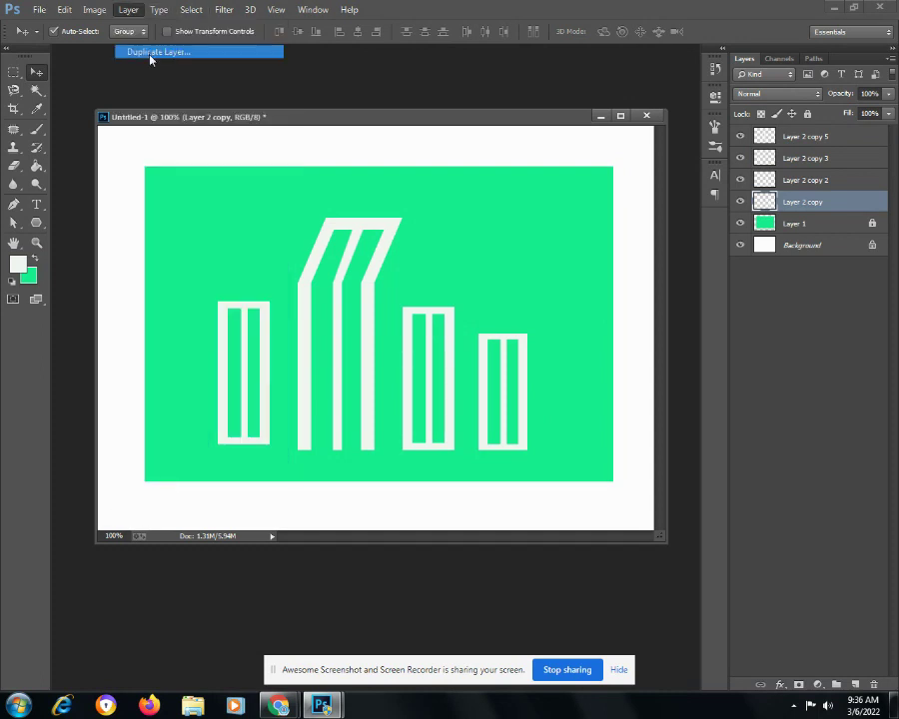
click(567, 218)
mouse_move(515, 392)
mouse_down()
mouse_move(479, 402)
mouse_move(202, 391)
mouse_up()
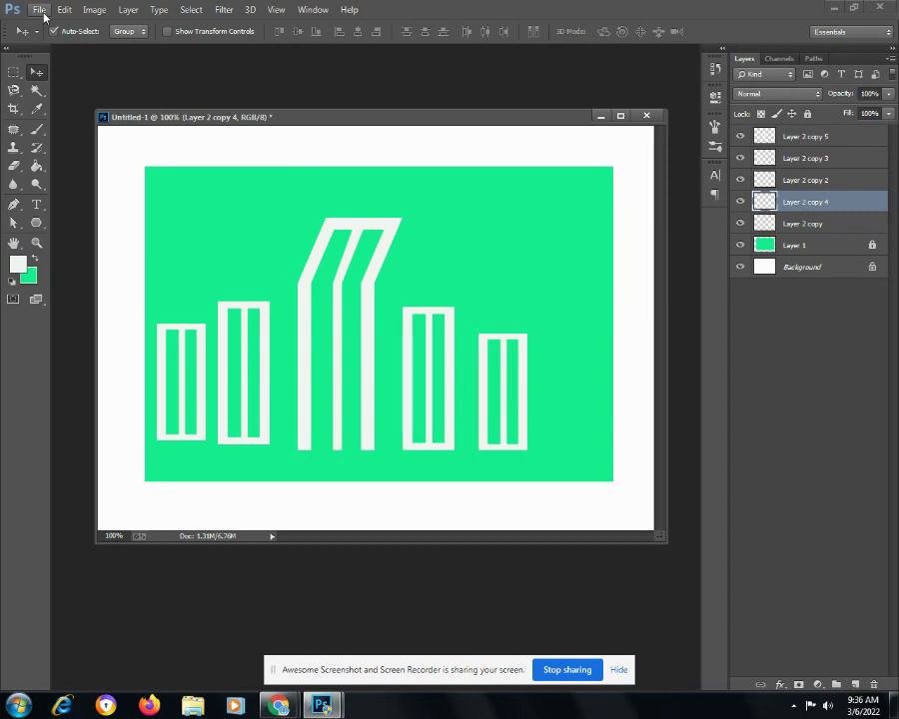
click(510, 400)
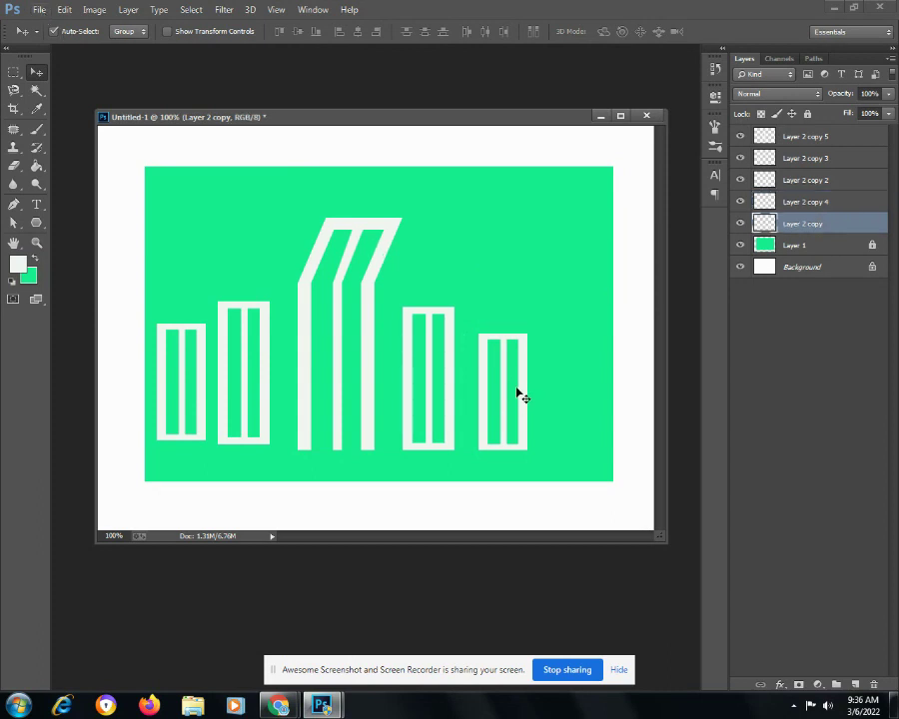
- Move each of the five white shapes up and sideways into a centred row sharing one bottom baseline
mouse_move(524, 396)
mouse_down()
mouse_move(556, 357)
mouse_move(576, 367)
mouse_up()
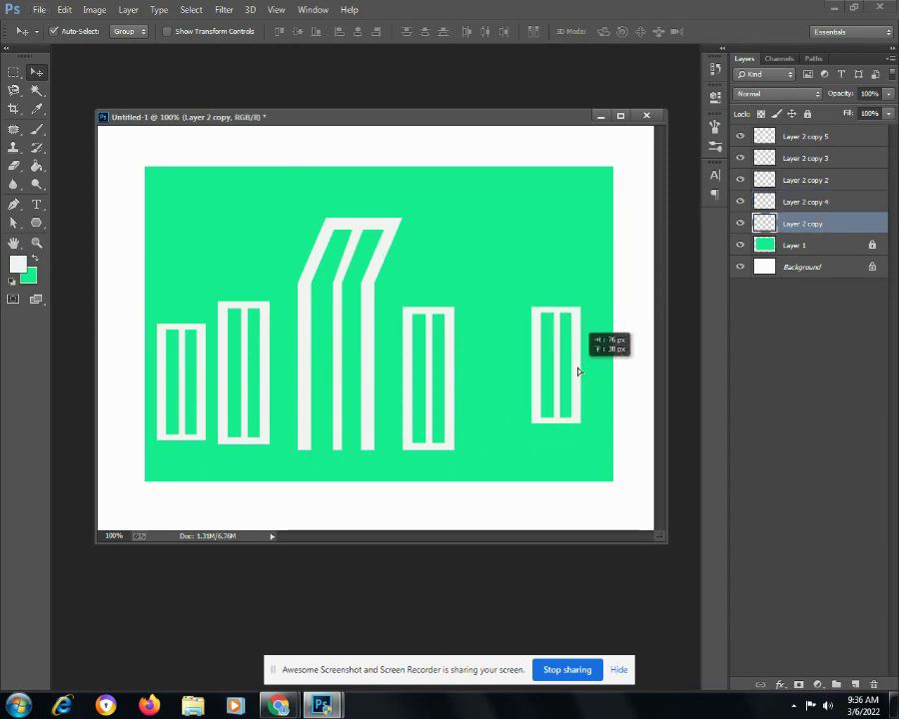
click(453, 406)
drag(452, 405, 506, 380)
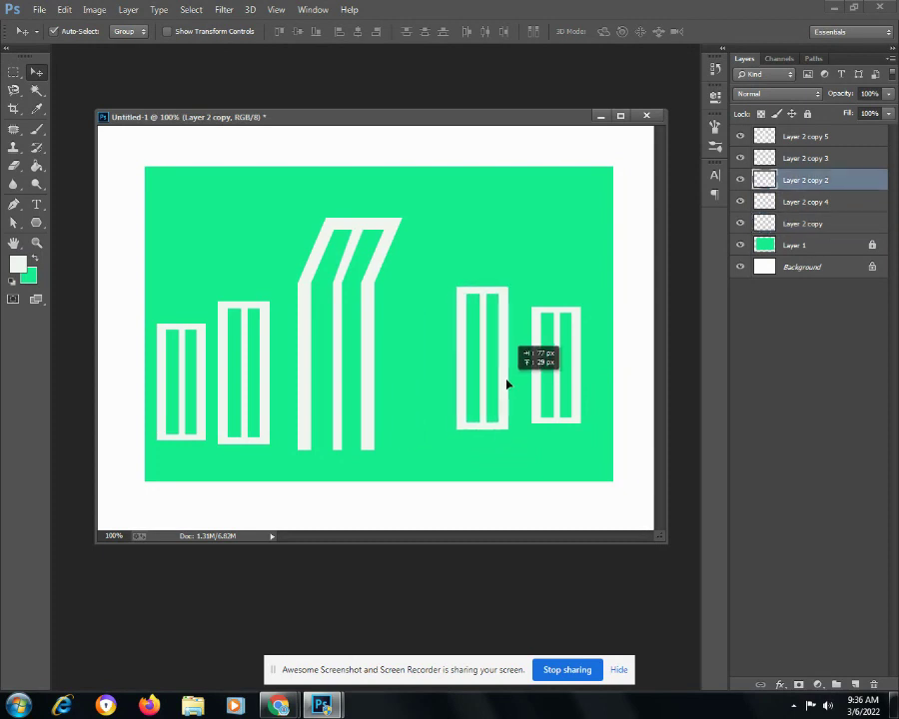
drag(373, 408, 414, 382)
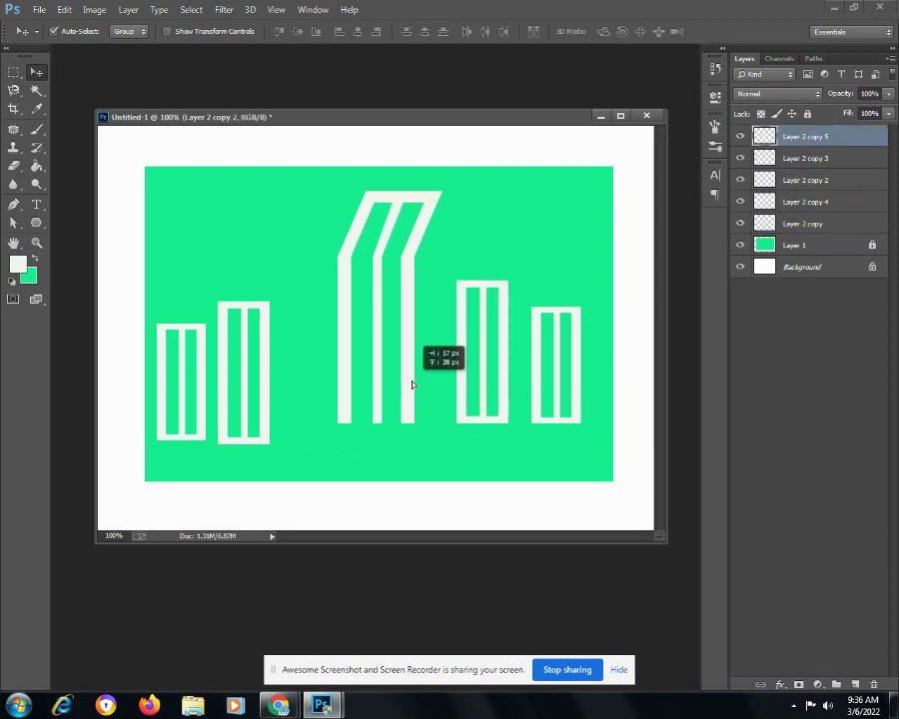
drag(268, 415, 303, 394)
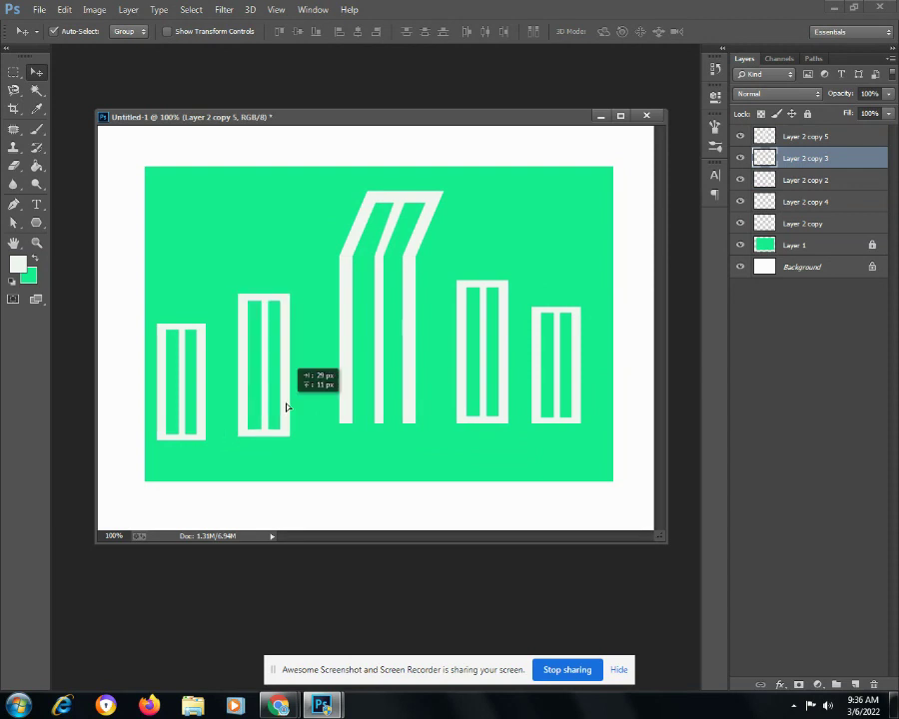
drag(206, 427, 229, 410)
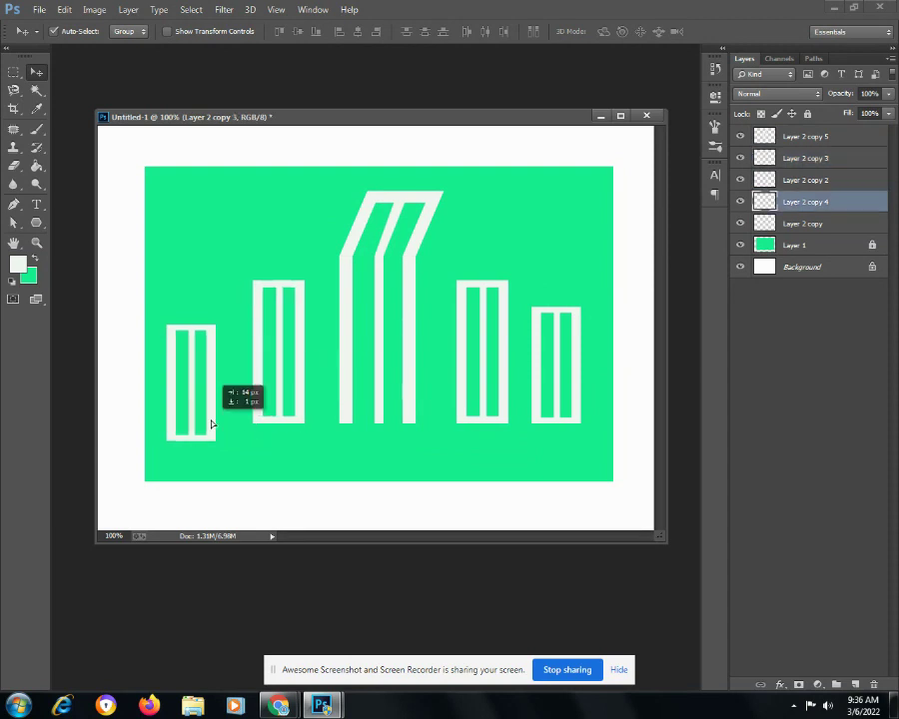
- Draw a circular elliptical selection over the tall bent bar and add a new layer
click(13, 74)
click(64, 91)
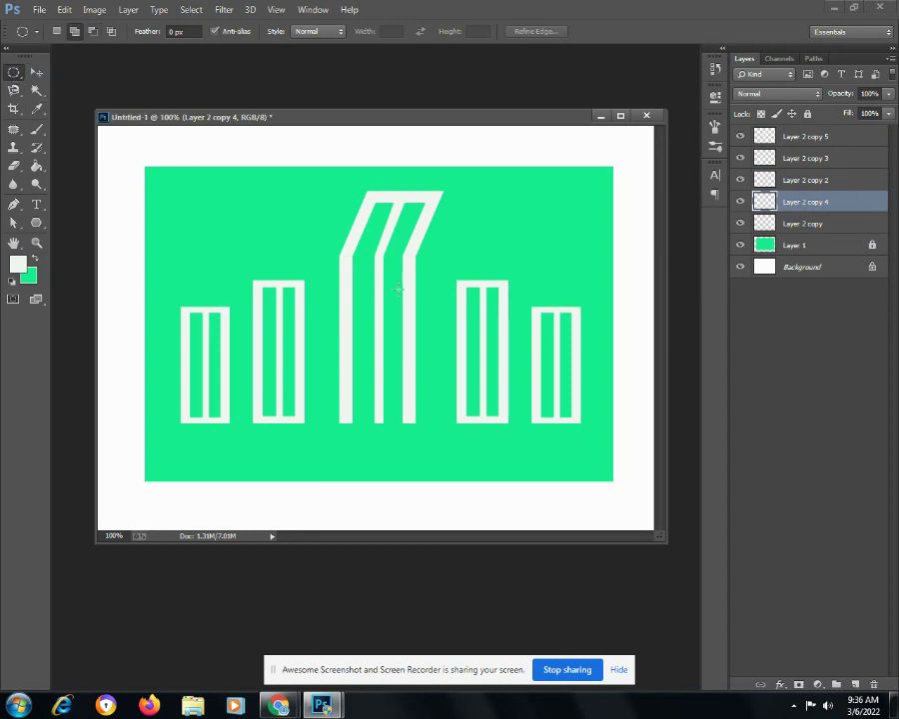
drag(328, 298, 426, 387)
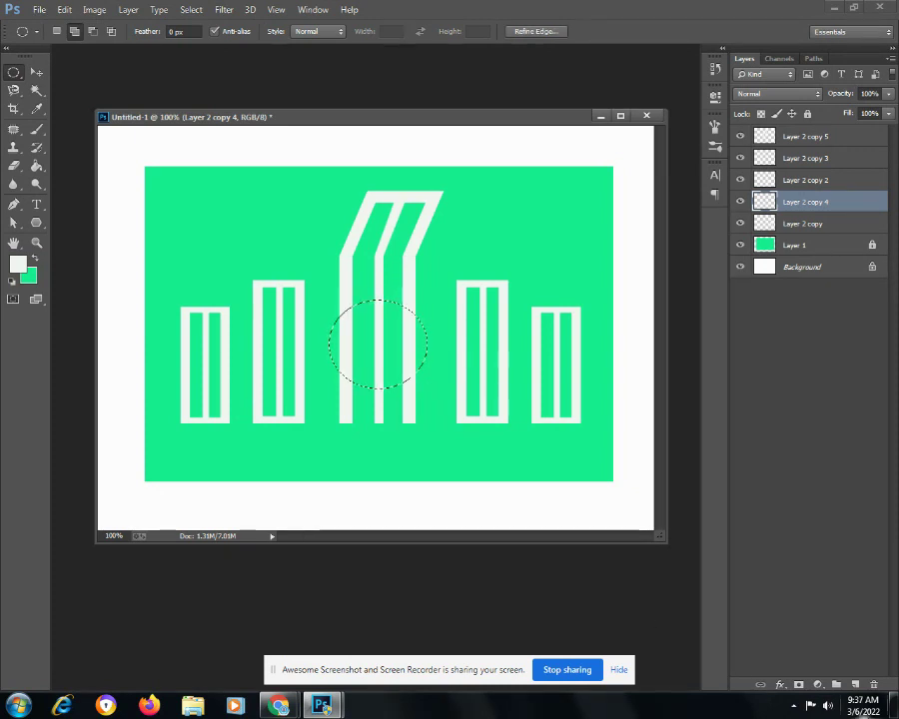
click(836, 684)
- Fill the circle with red f3271d and deselect it
click(17, 263)
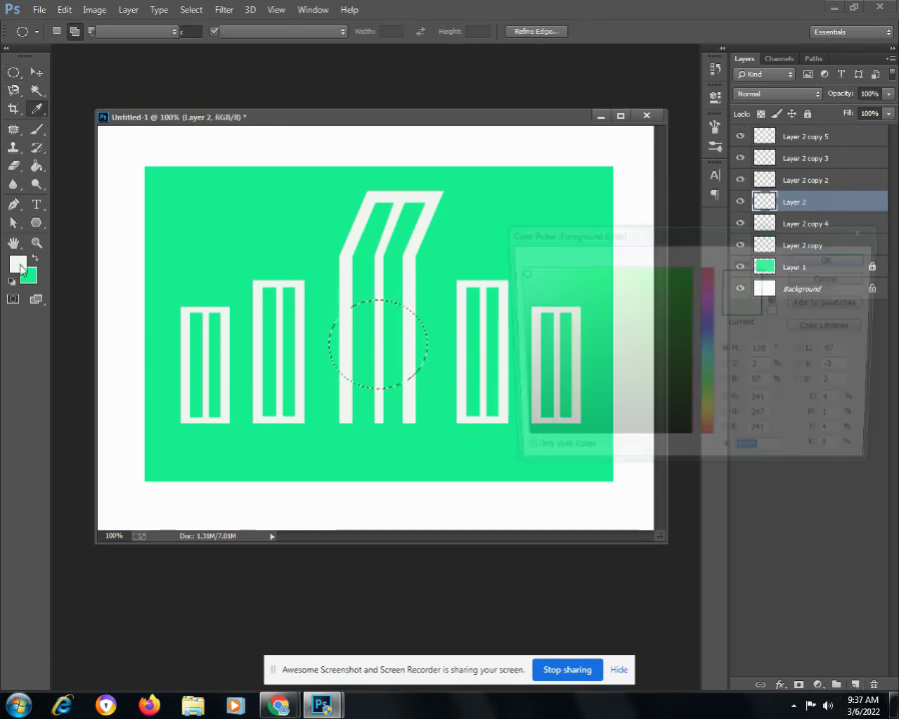
click(709, 443)
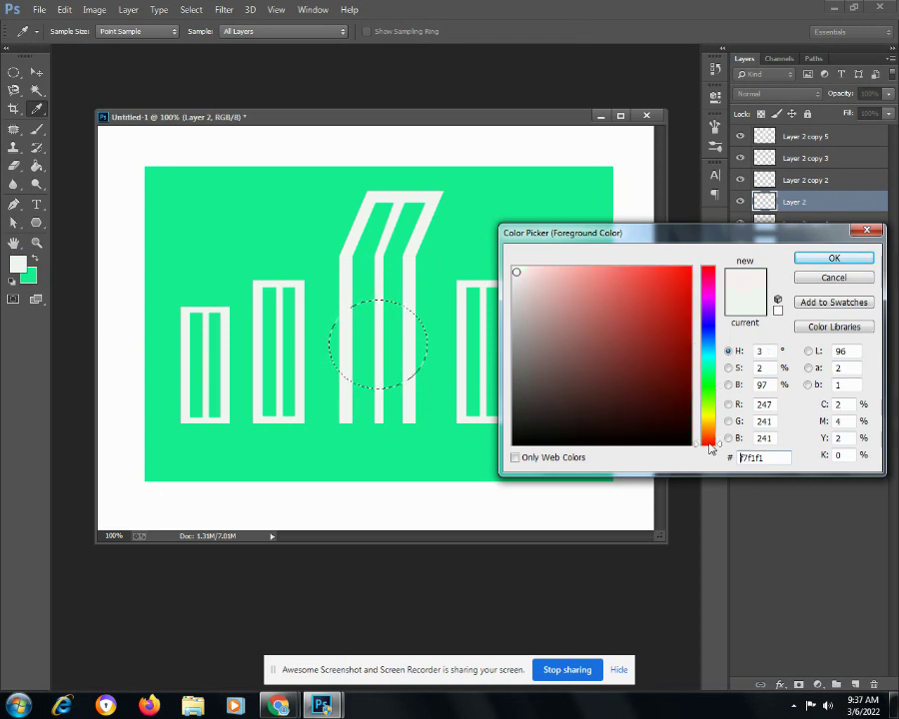
click(670, 275)
click(798, 259)
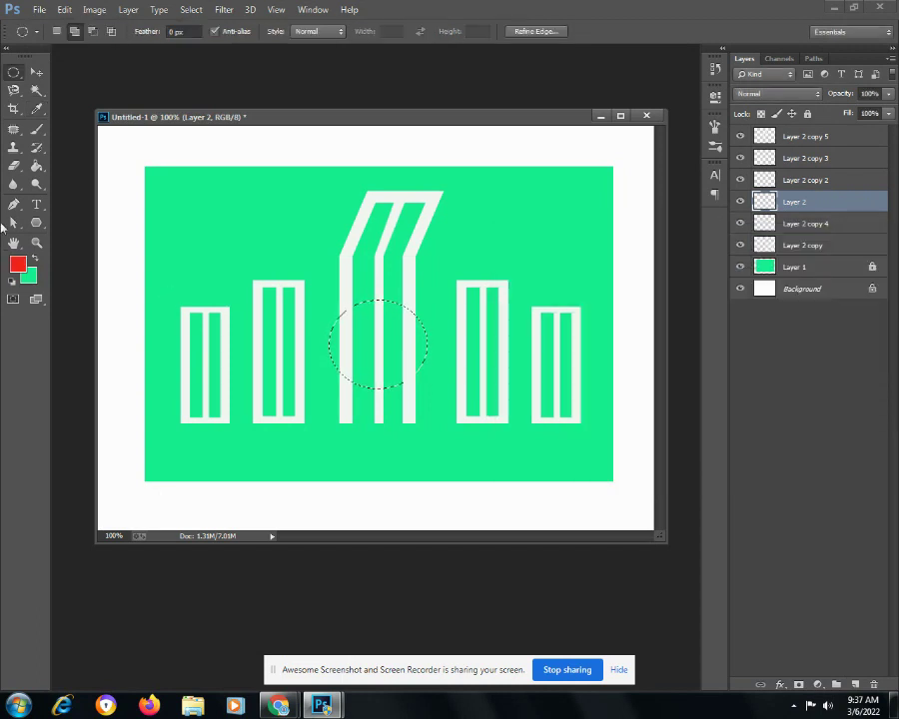
click(36, 166)
click(341, 321)
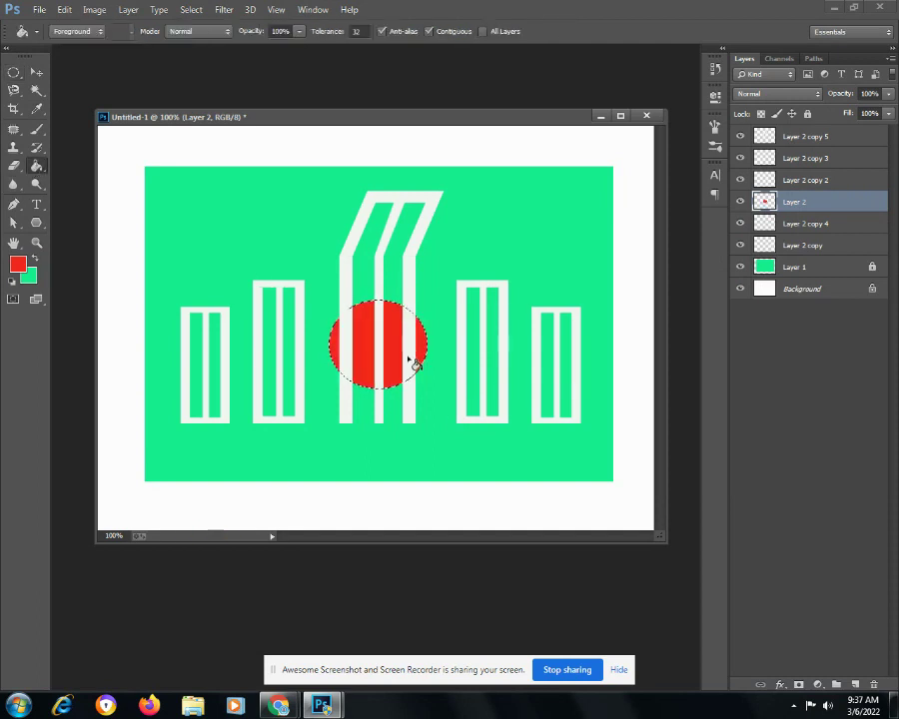
click(197, 12)
click(200, 36)
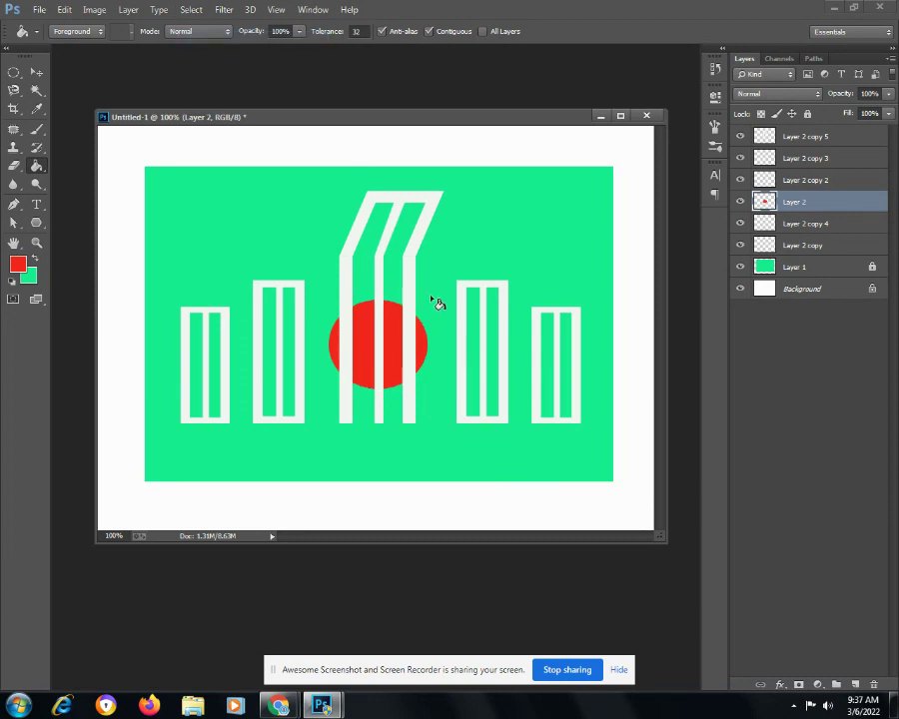
click(36, 72)
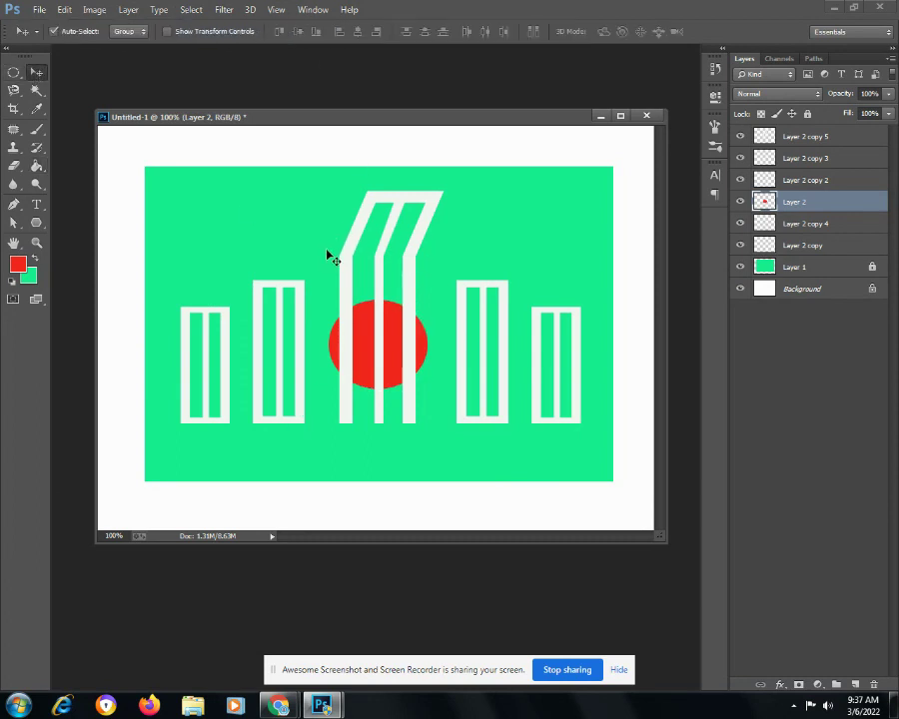
- Merge the red circle and tall bent bar into one layer, Layer 2 copy 5
drag(330, 254, 435, 423)
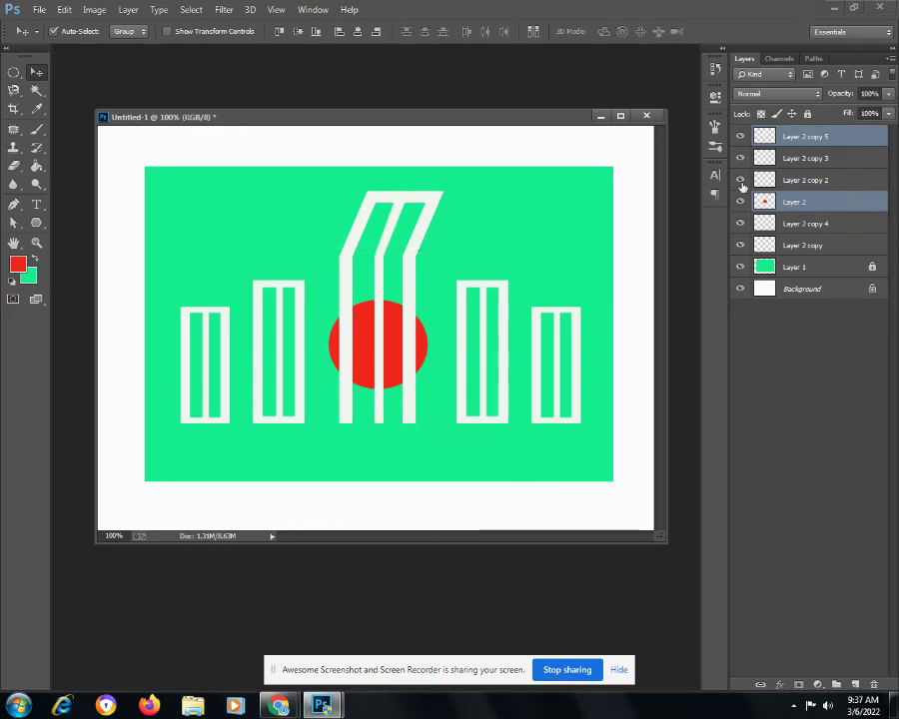
right_click(778, 202)
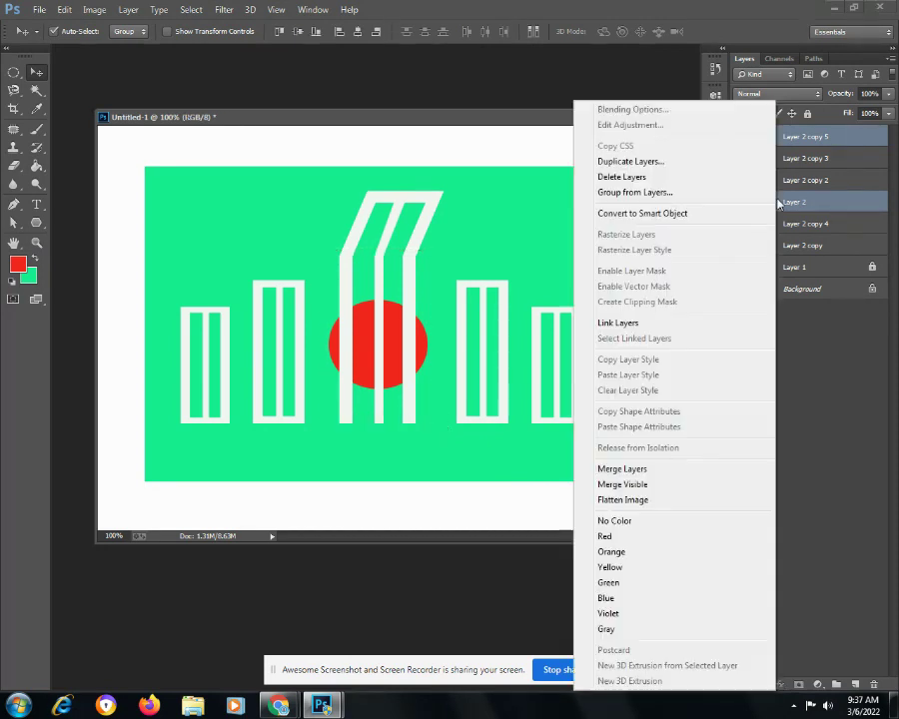
click(624, 470)
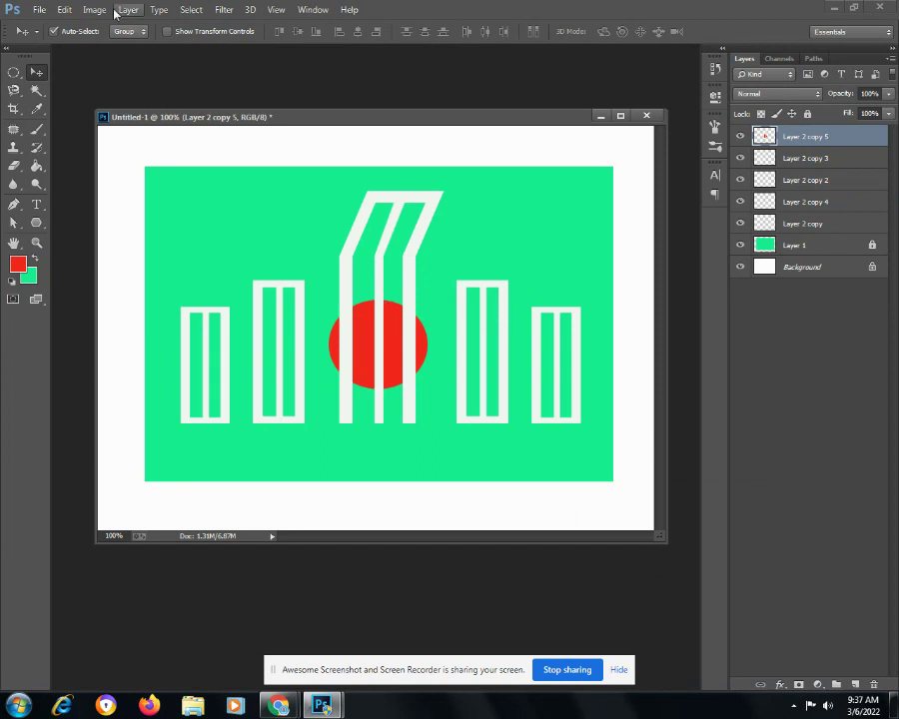
- Free Transform the merged circle and bar down to 87%
click(64, 9)
click(71, 283)
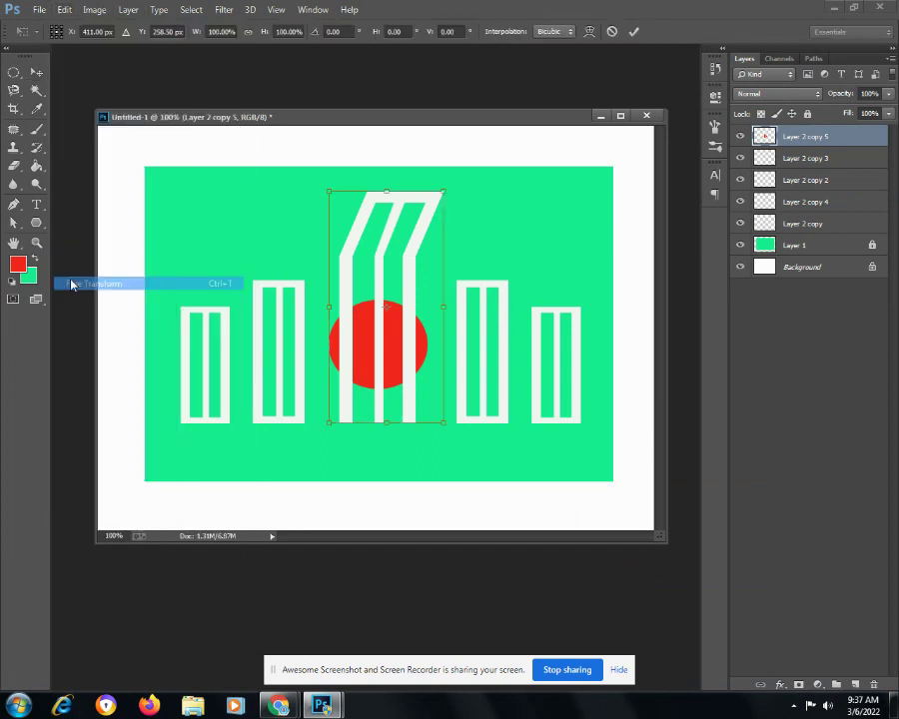
mouse_move(440, 190)
mouse_down()
mouse_move(421, 237)
mouse_move(429, 220)
mouse_up()
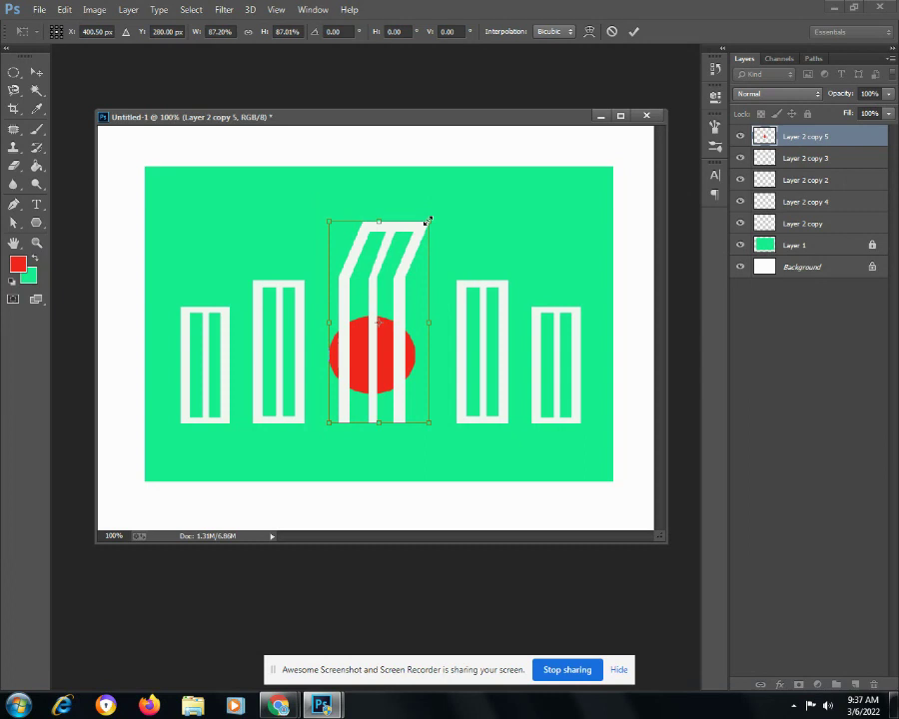
key(Return)
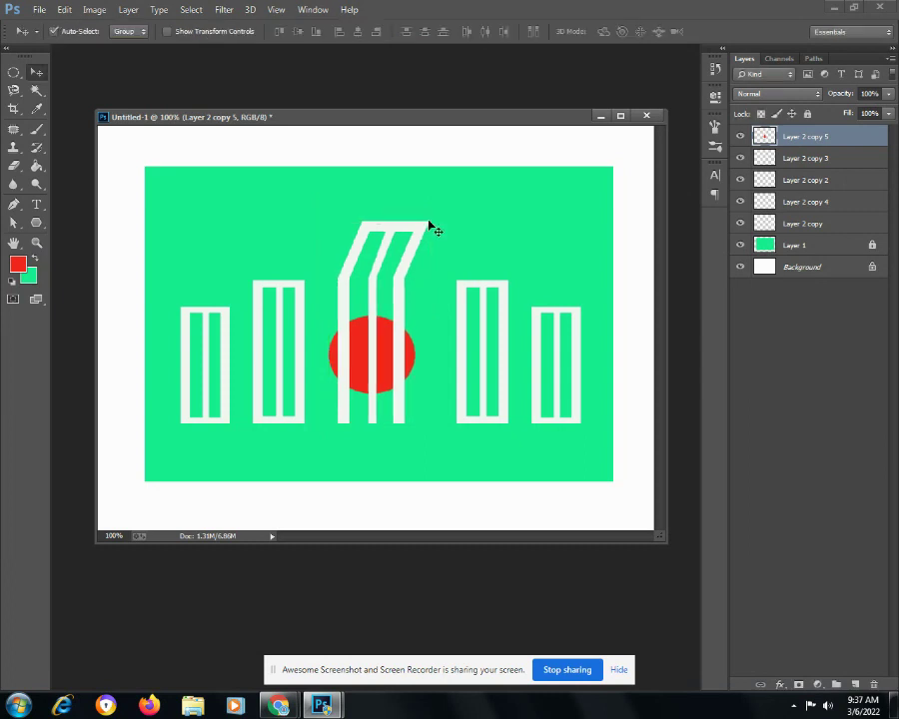
- Pull the side bars toward the centre (right ones 20 and 24 px left), then select all bars
drag(473, 384, 441, 379)
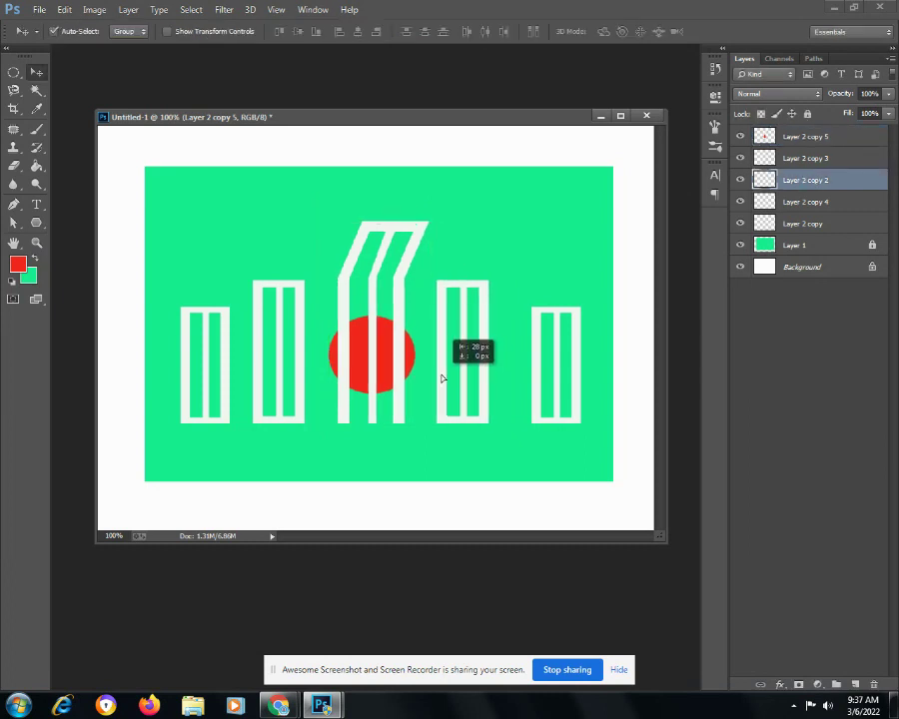
drag(535, 380, 512, 383)
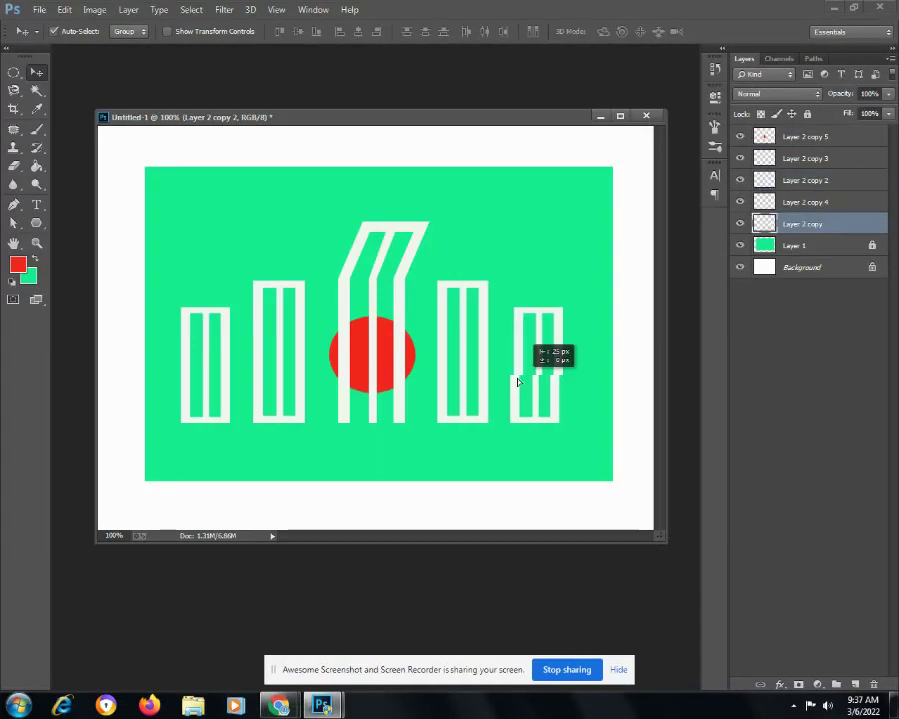
drag(298, 399, 310, 400)
drag(226, 406, 245, 402)
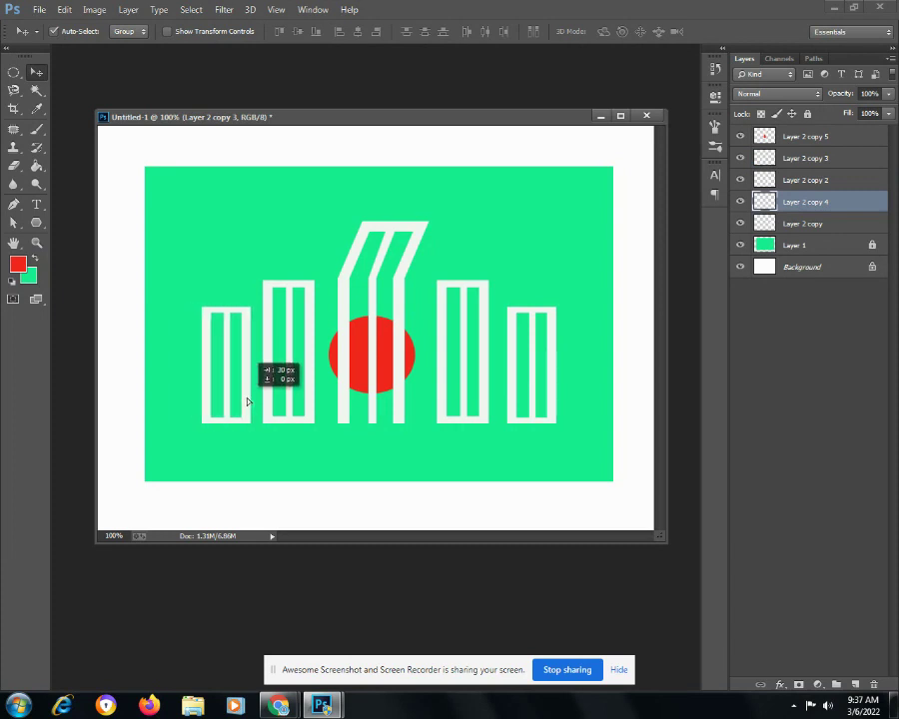
drag(245, 401, 245, 402)
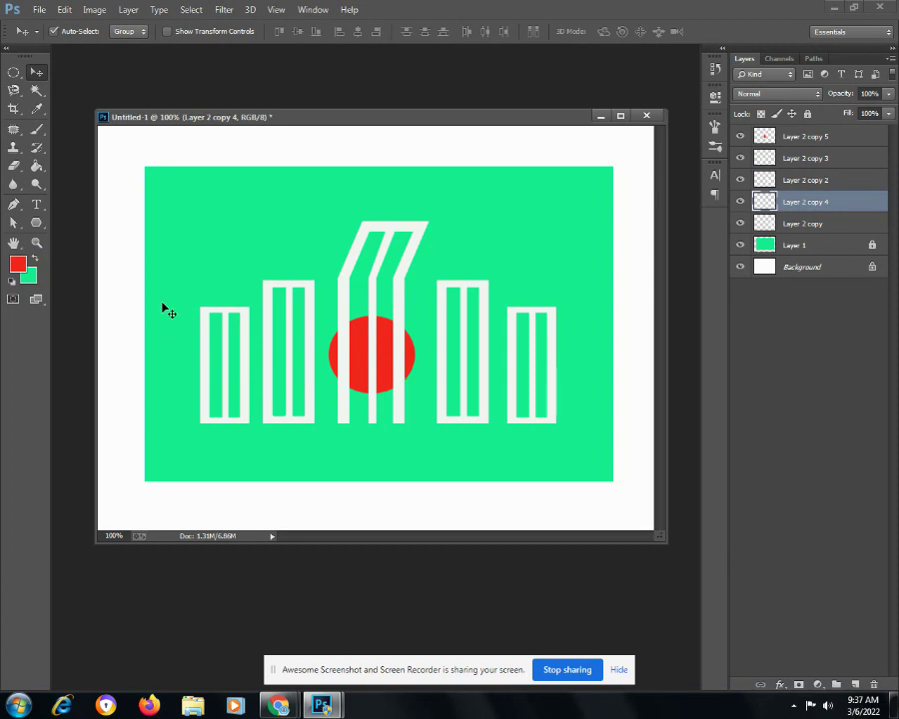
drag(206, 233, 576, 429)
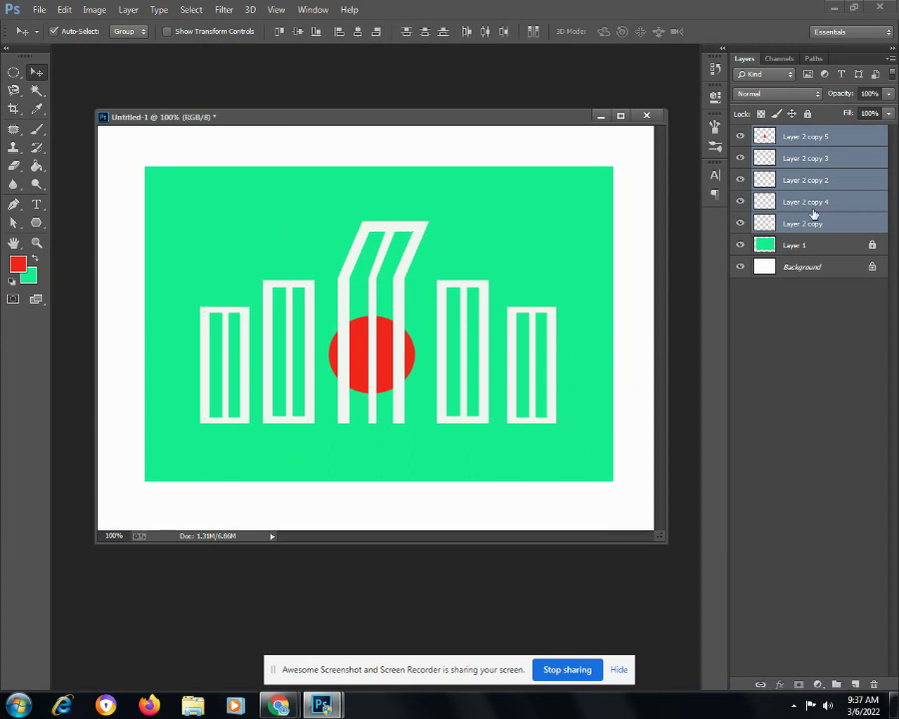
- Merge the monument bars into one layer, scale it to about 48%, and move it up-centre
right_click(814, 215)
click(677, 467)
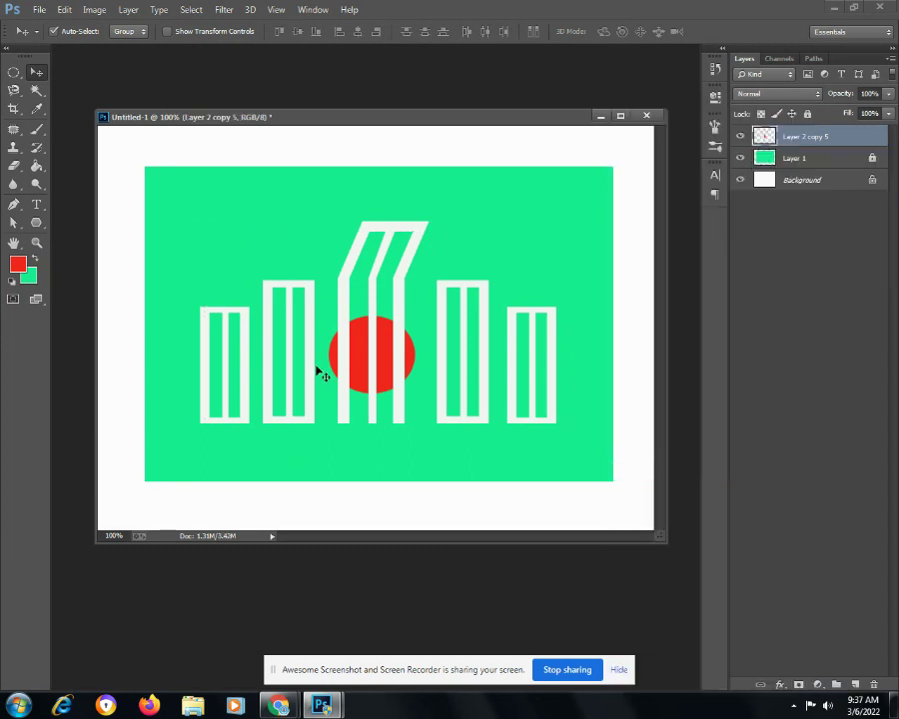
click(64, 10)
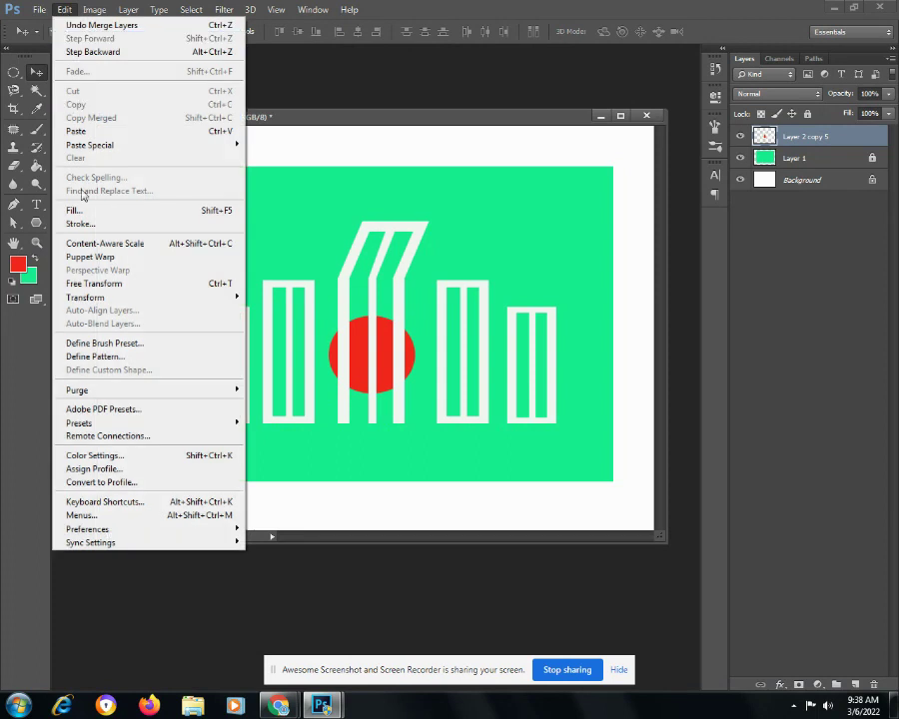
click(94, 284)
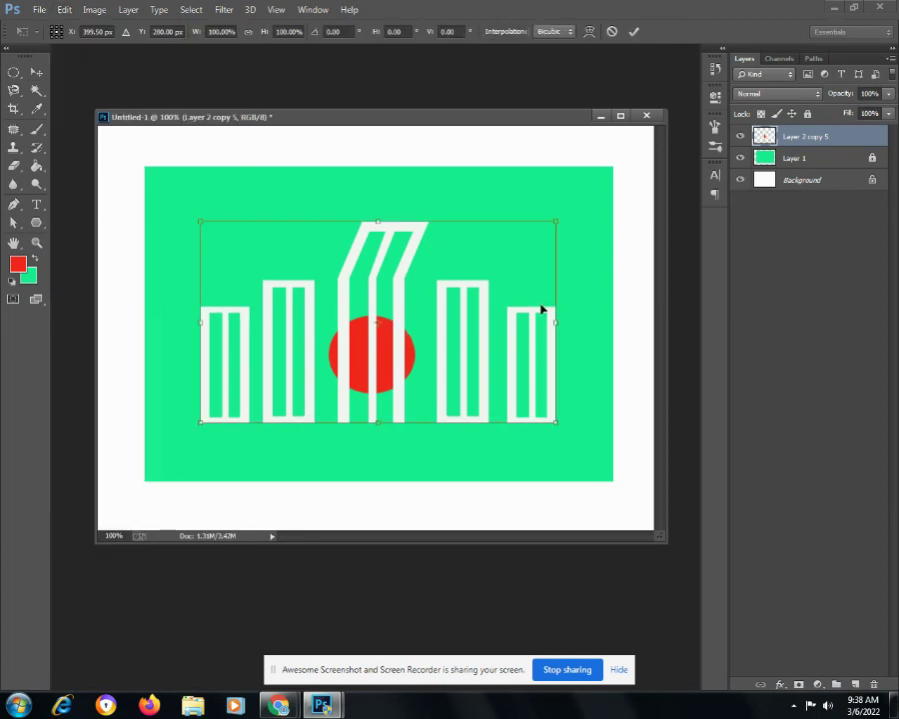
drag(549, 225, 416, 302)
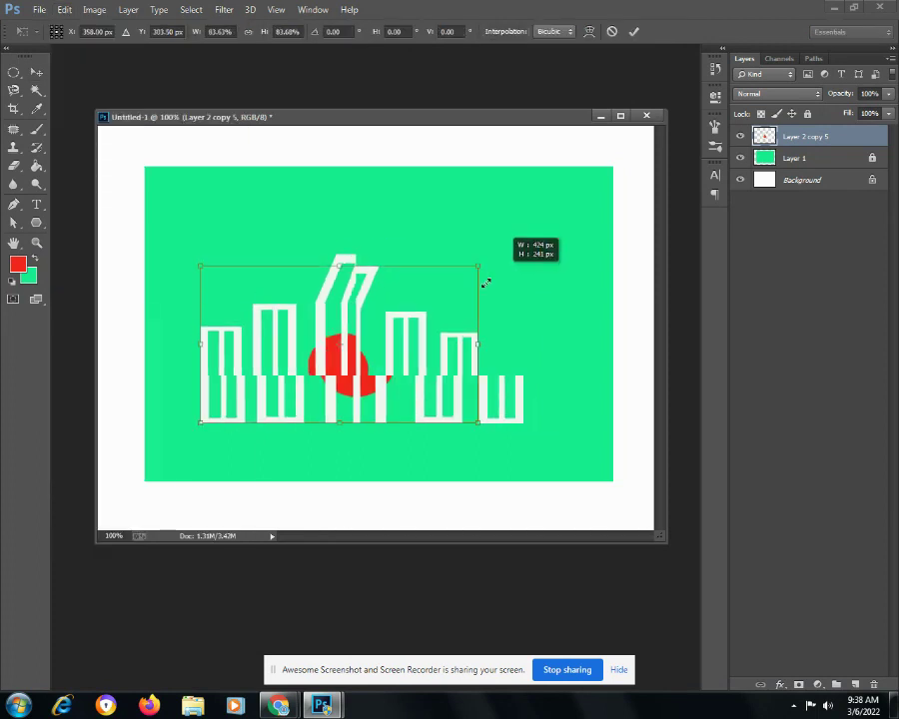
drag(308, 397, 406, 346)
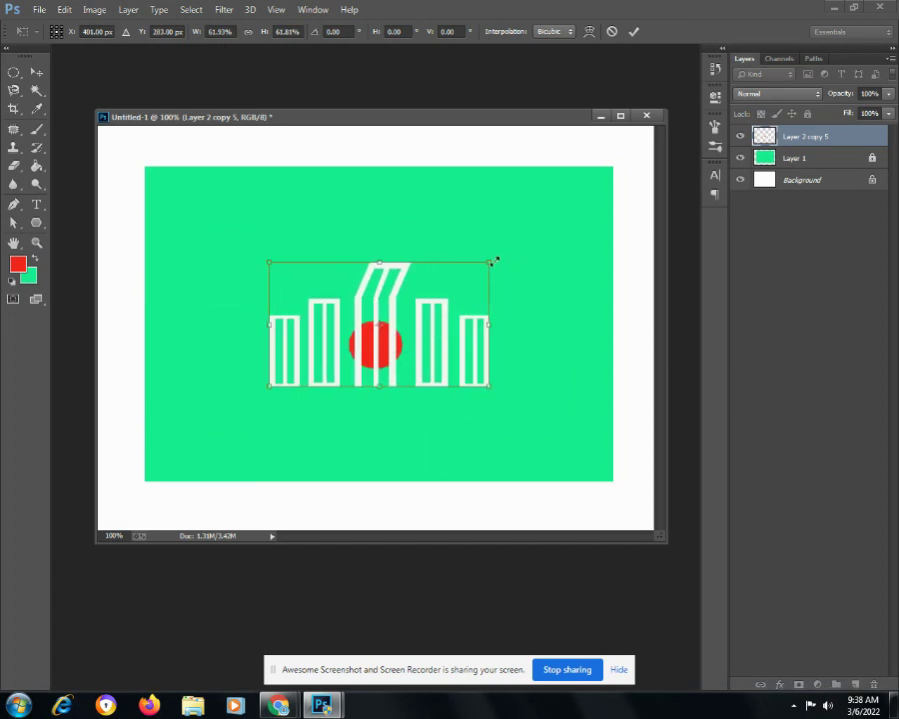
drag(495, 260, 457, 281)
mouse_move(402, 352)
mouse_down()
mouse_move(406, 322)
mouse_move(433, 286)
mouse_up()
drag(465, 229, 446, 237)
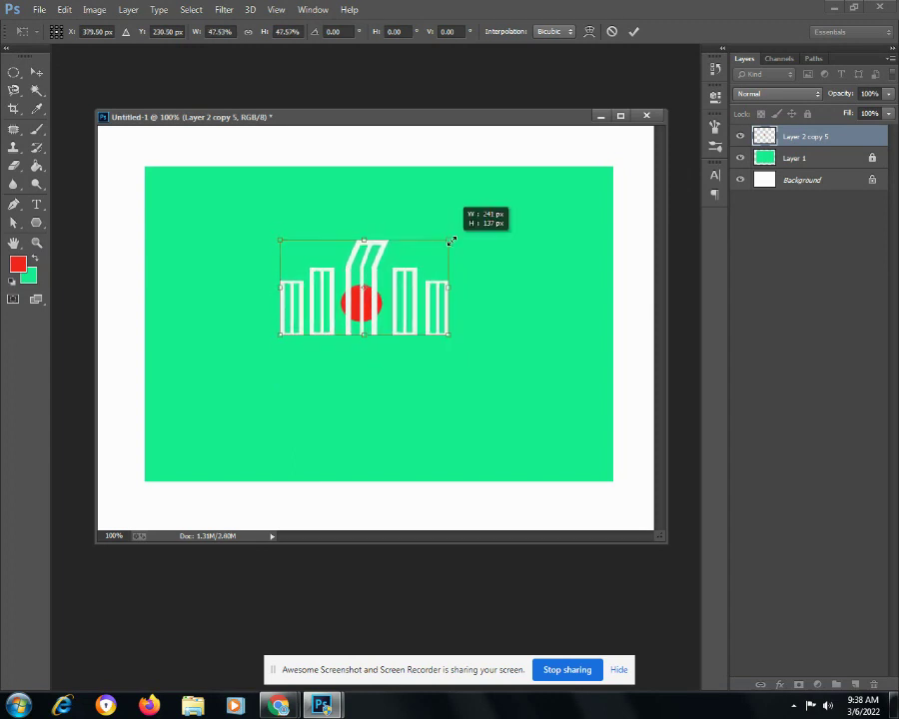
drag(443, 283, 462, 286)
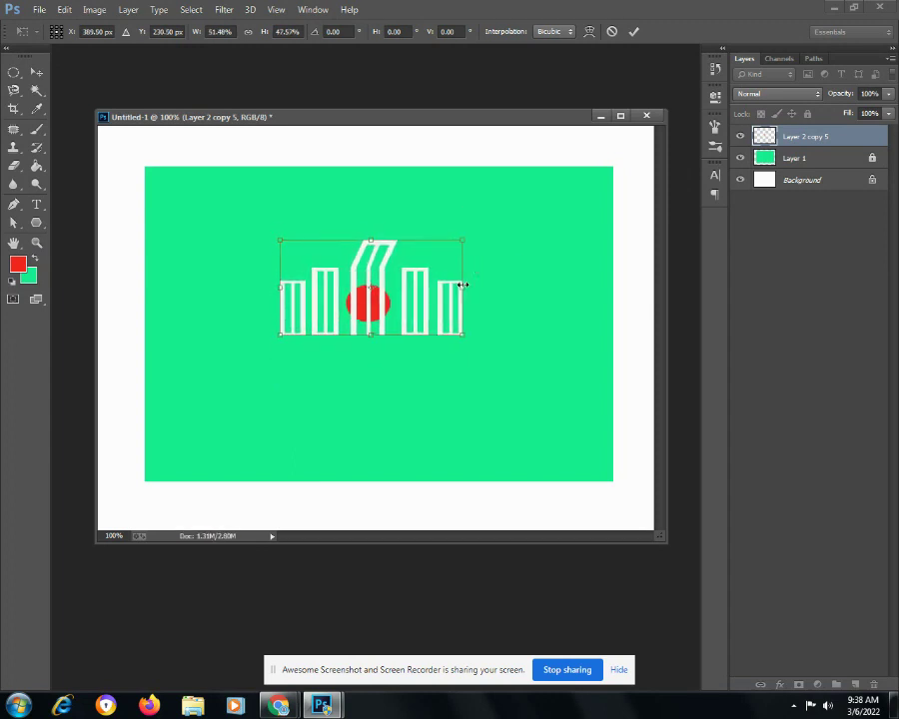
key(Return)
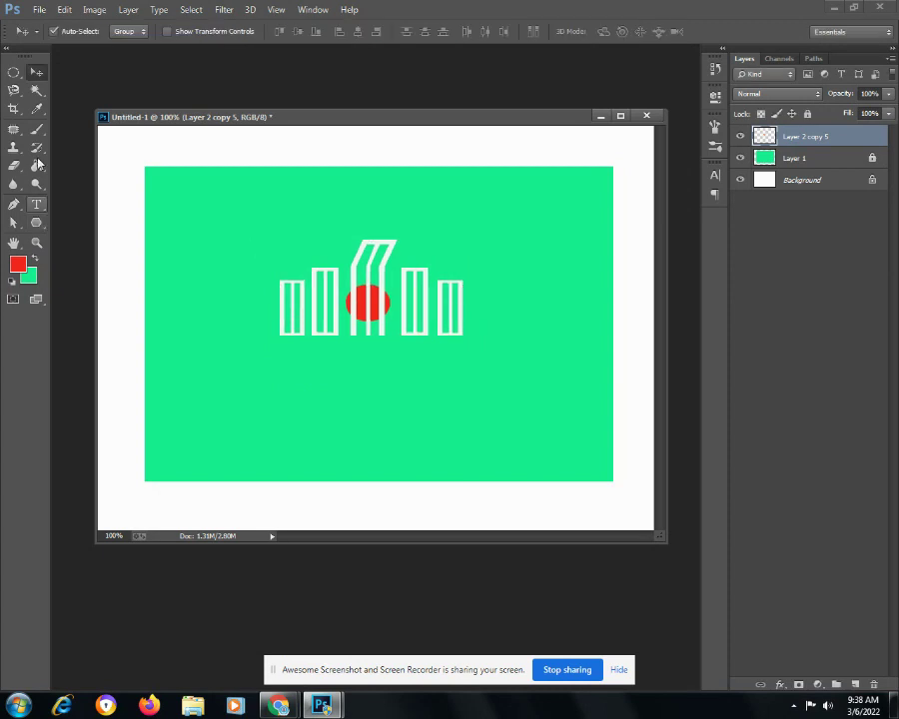
- Make a thin rectangular selection strip just below the monument
click(14, 73)
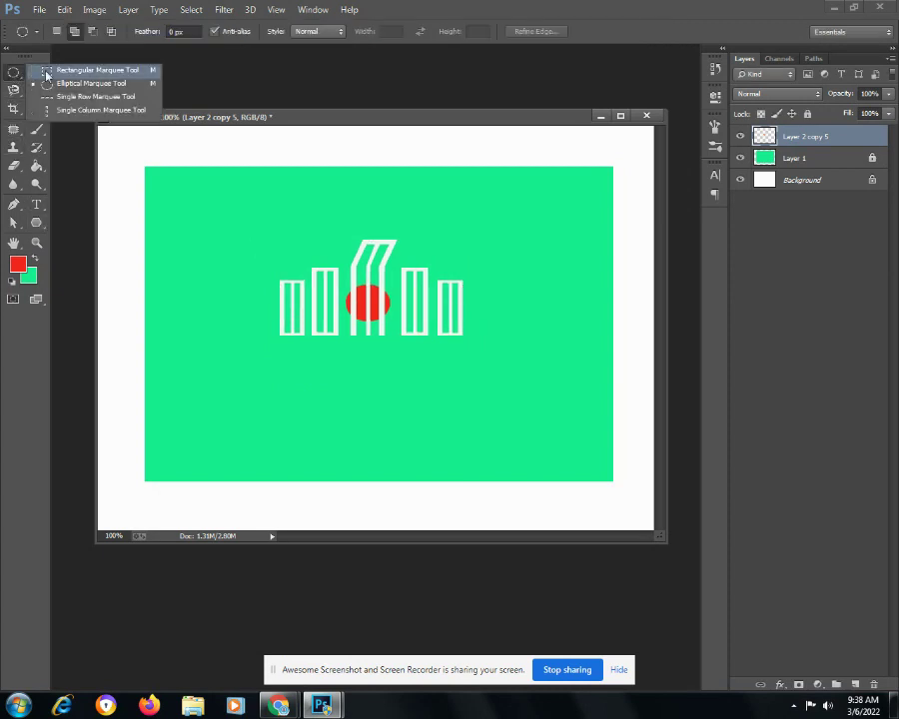
click(46, 70)
drag(258, 337, 513, 345)
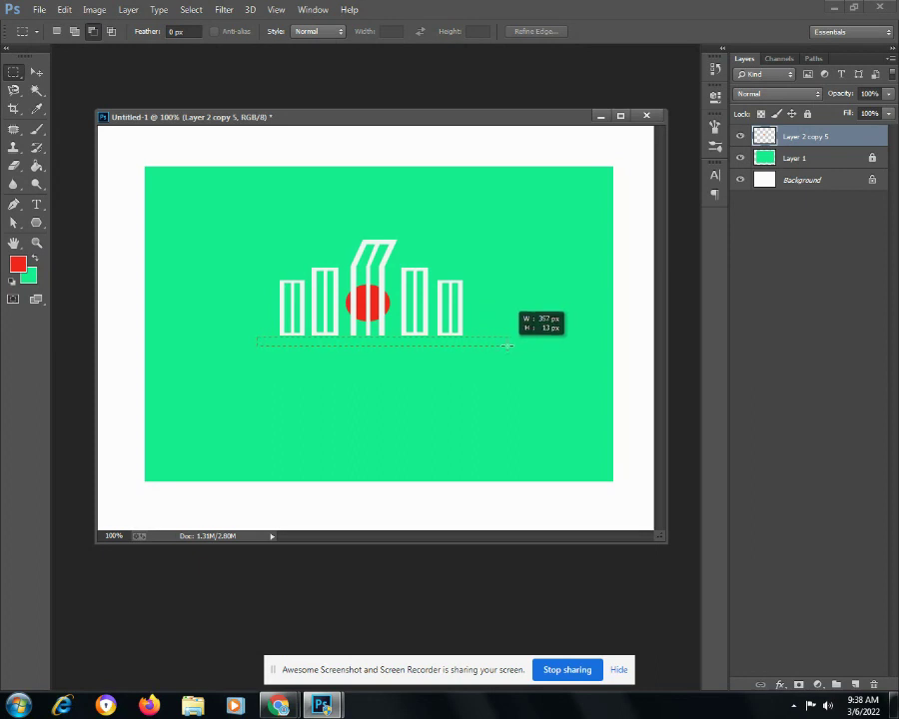
drag(514, 345, 512, 344)
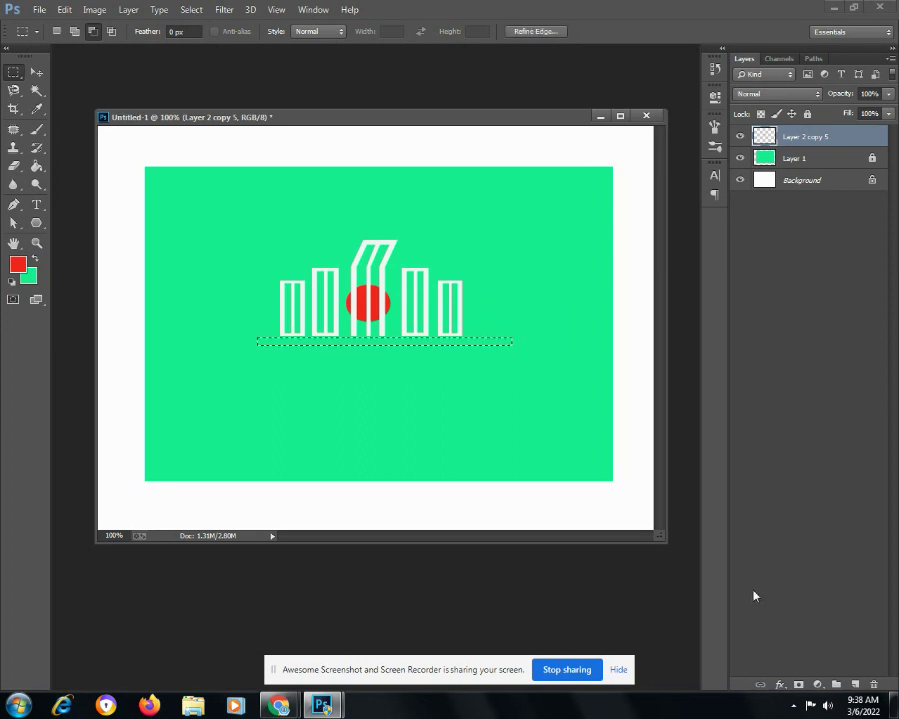
- Fill the strip with red on a new layer, then deselect
click(854, 684)
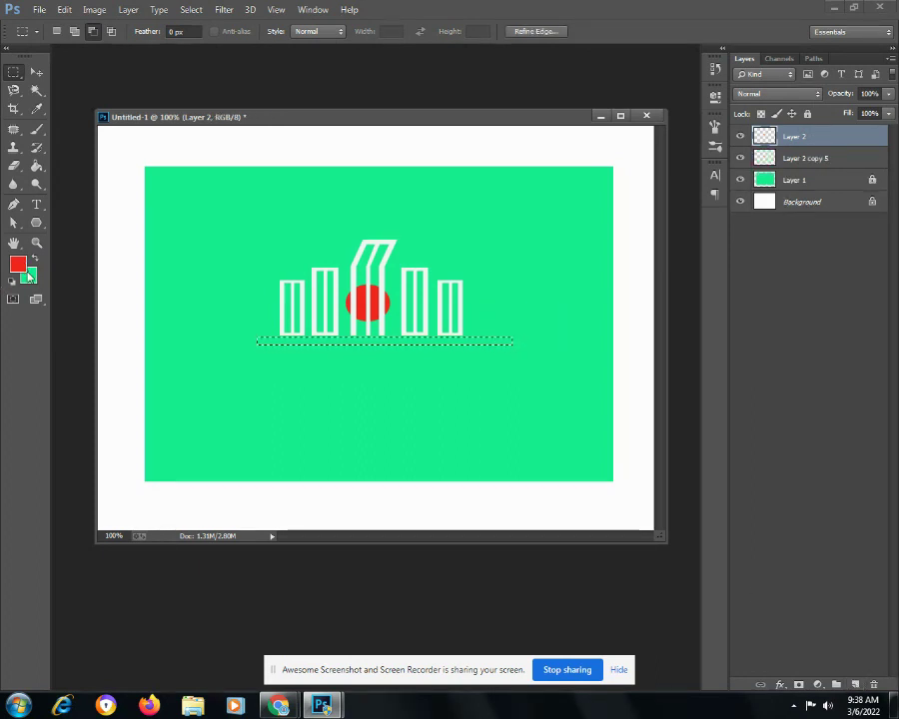
click(18, 264)
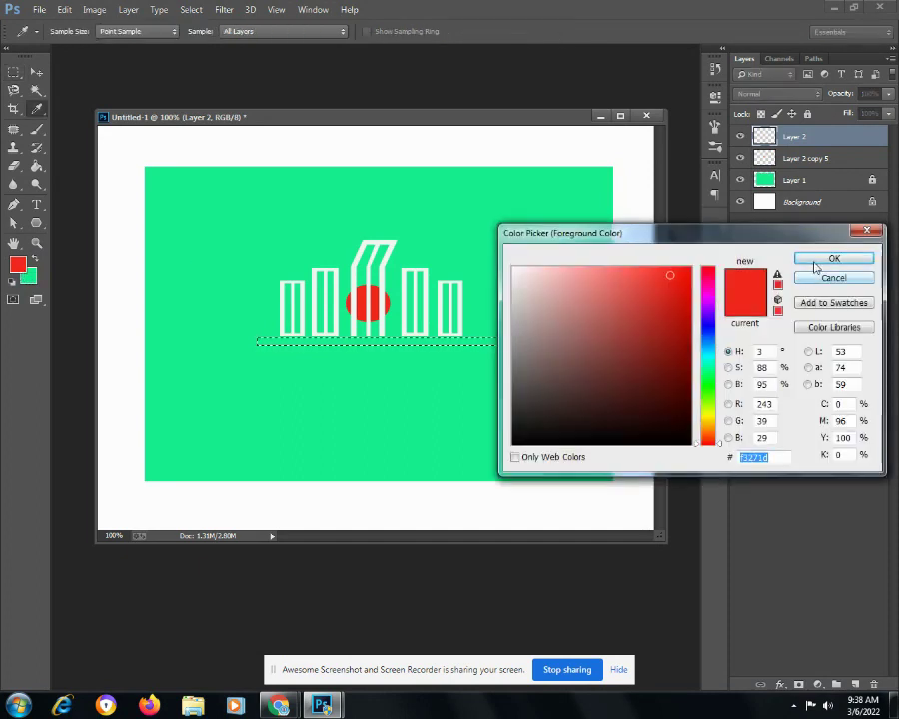
click(816, 262)
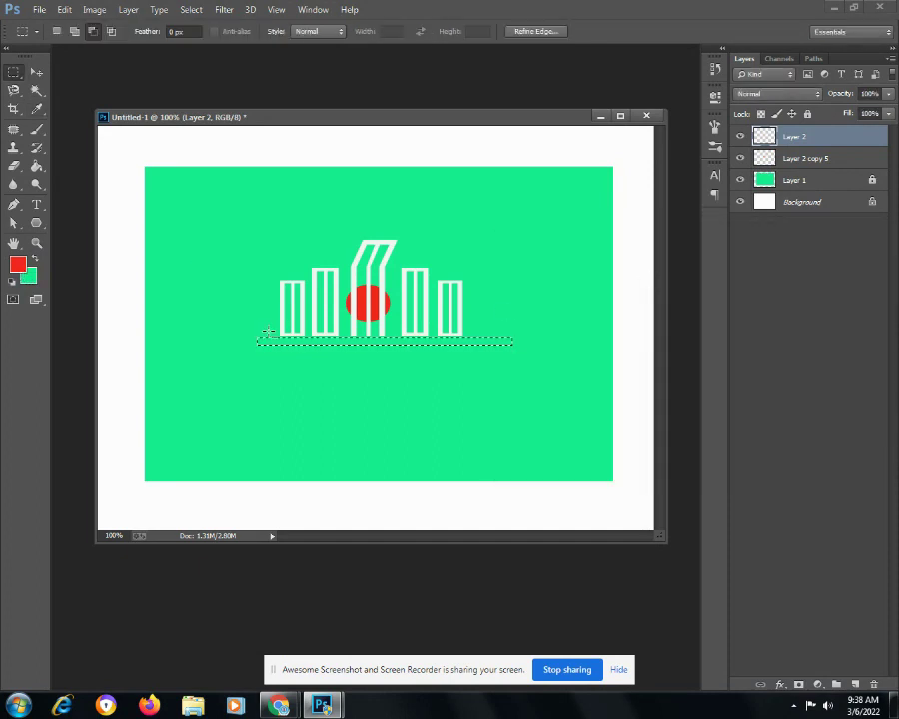
click(36, 165)
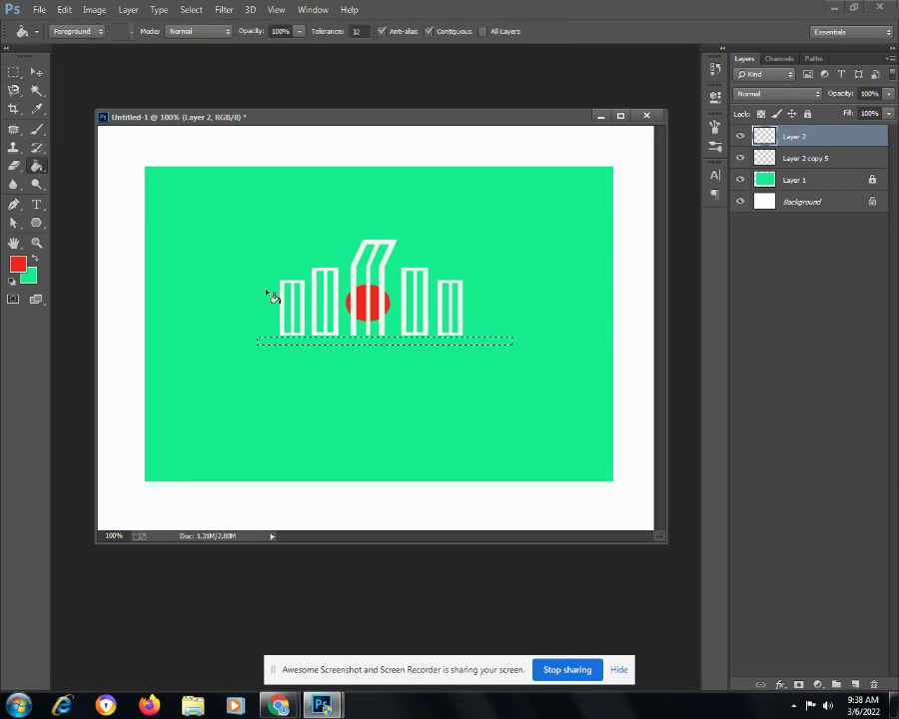
click(333, 343)
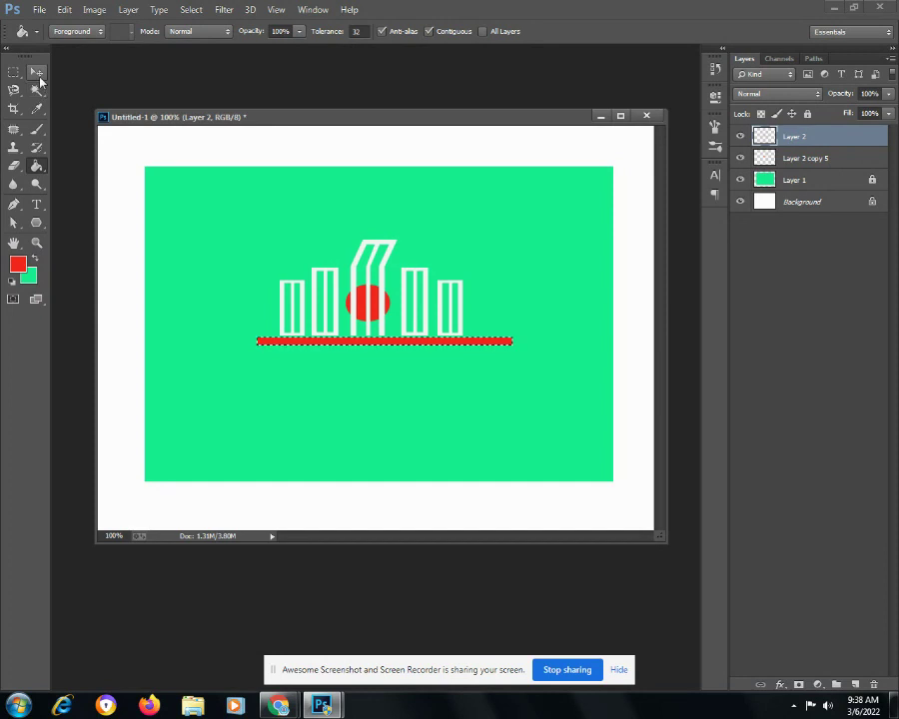
click(191, 9)
click(212, 41)
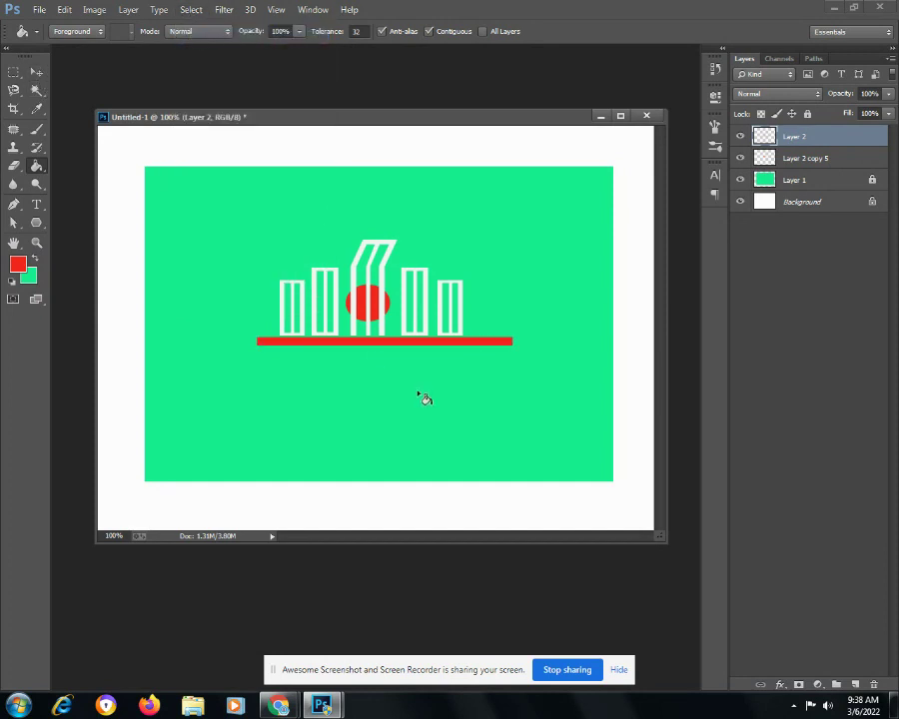
- Nudge the red strip into place, duplicate it, and move the copy down
key(v)
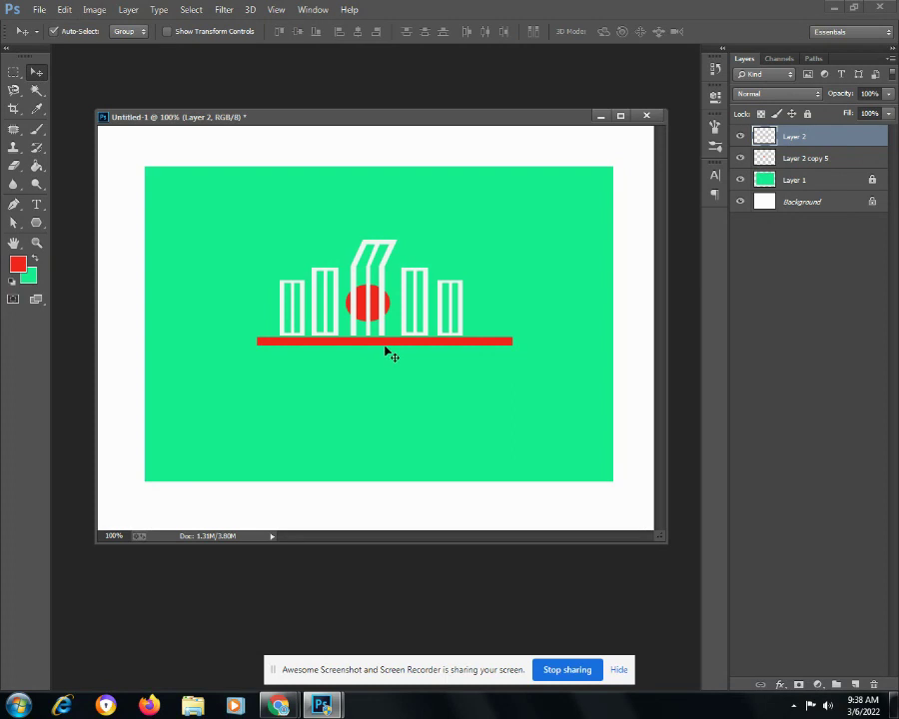
drag(385, 347, 375, 346)
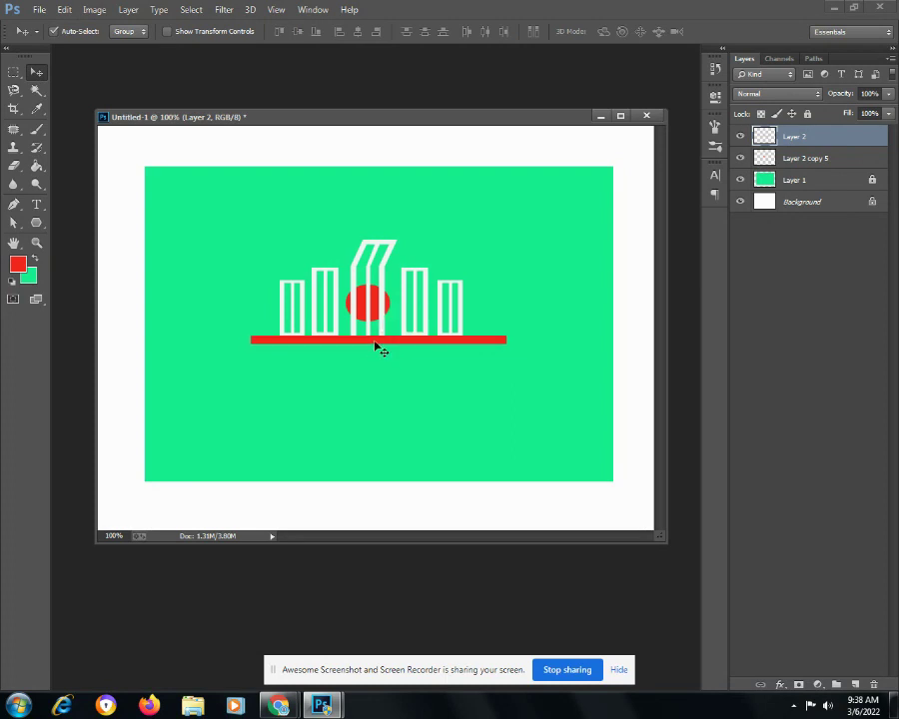
click(127, 9)
click(160, 52)
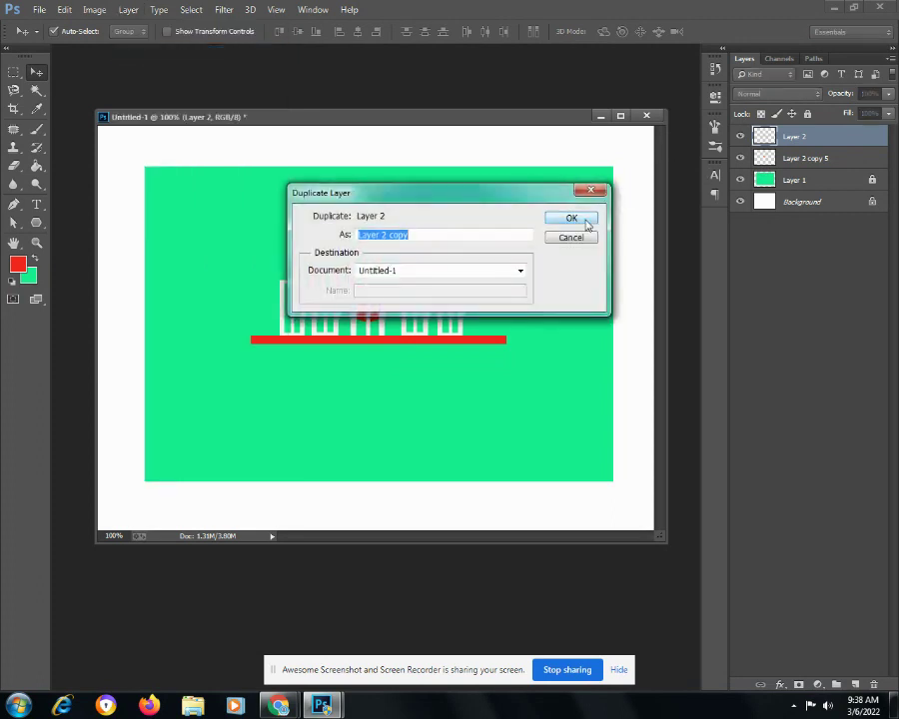
click(571, 217)
drag(373, 341, 371, 349)
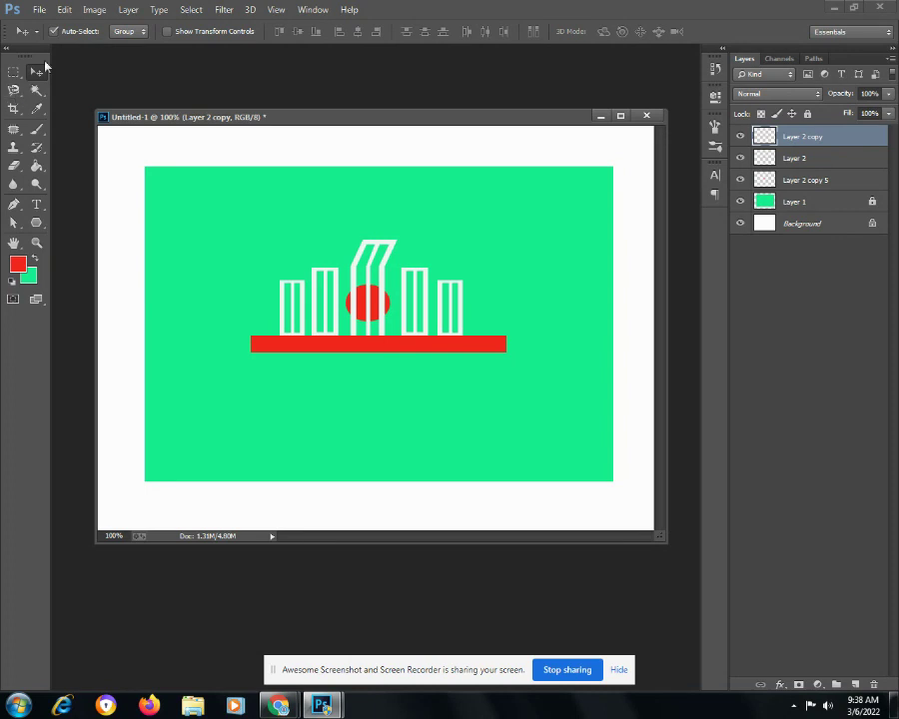
- Widen the lower red strip copy to about 107% on both sides
click(64, 9)
mouse_move(85, 297)
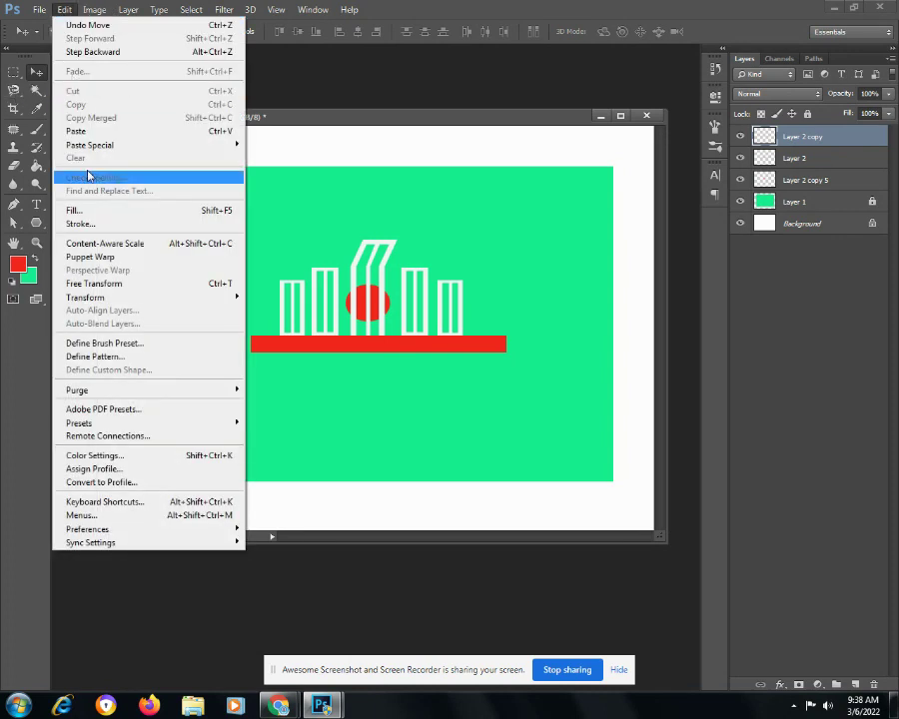
click(100, 284)
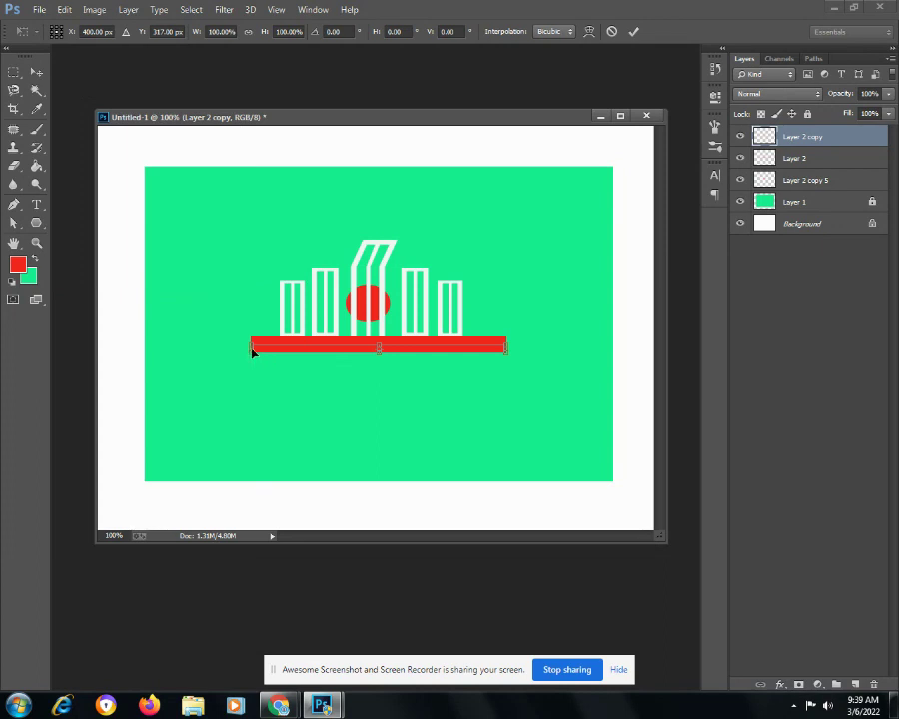
drag(248, 348, 243, 348)
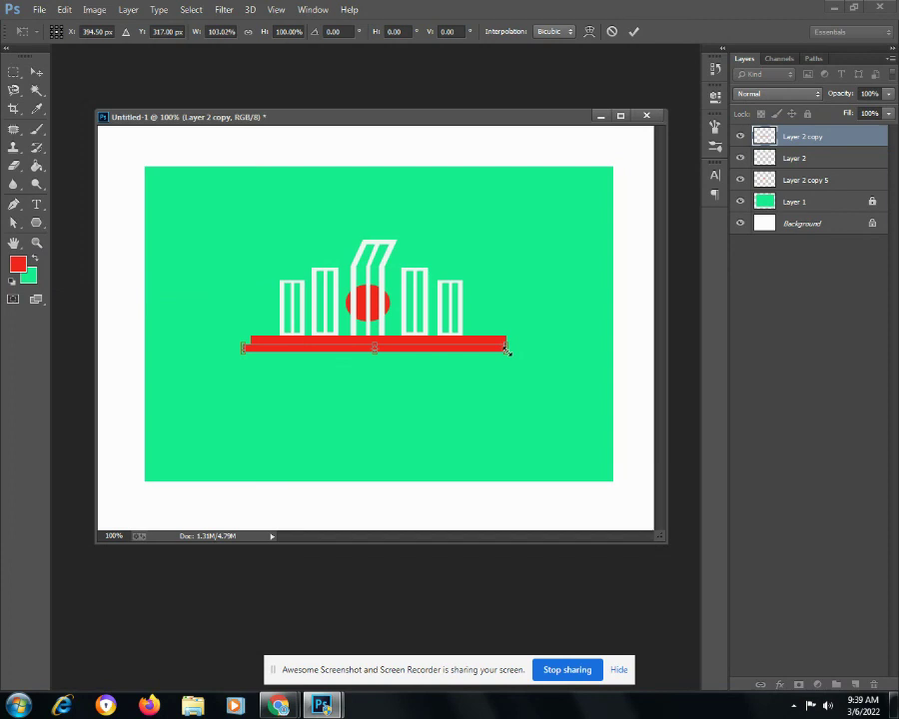
drag(507, 348, 518, 347)
key(Return)
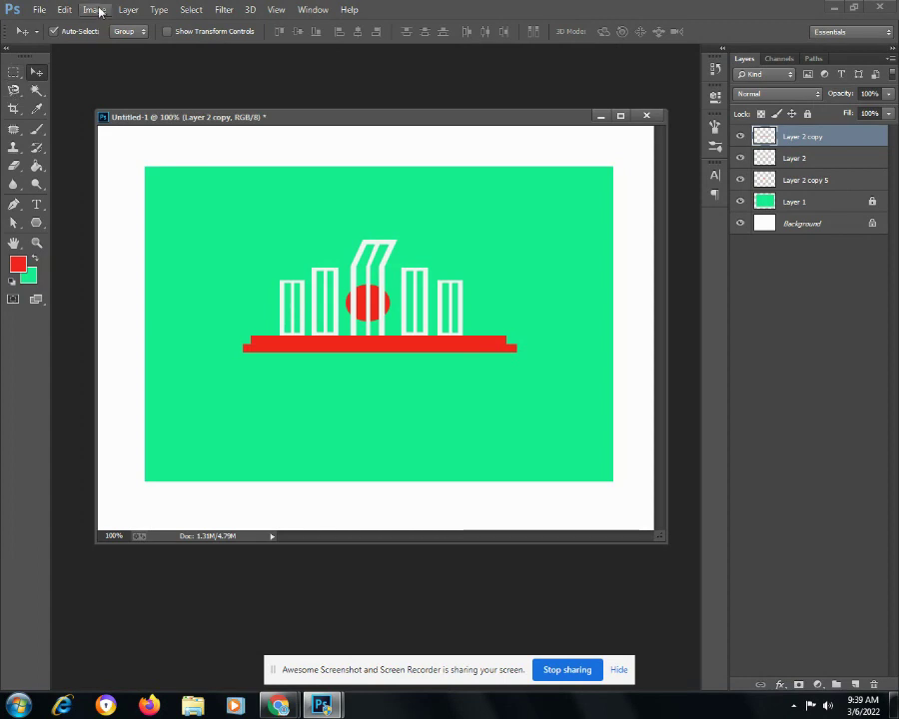
- Add a third red strip, Layer 2 copy 2, lower down and widened to about 107%
click(134, 10)
click(148, 51)
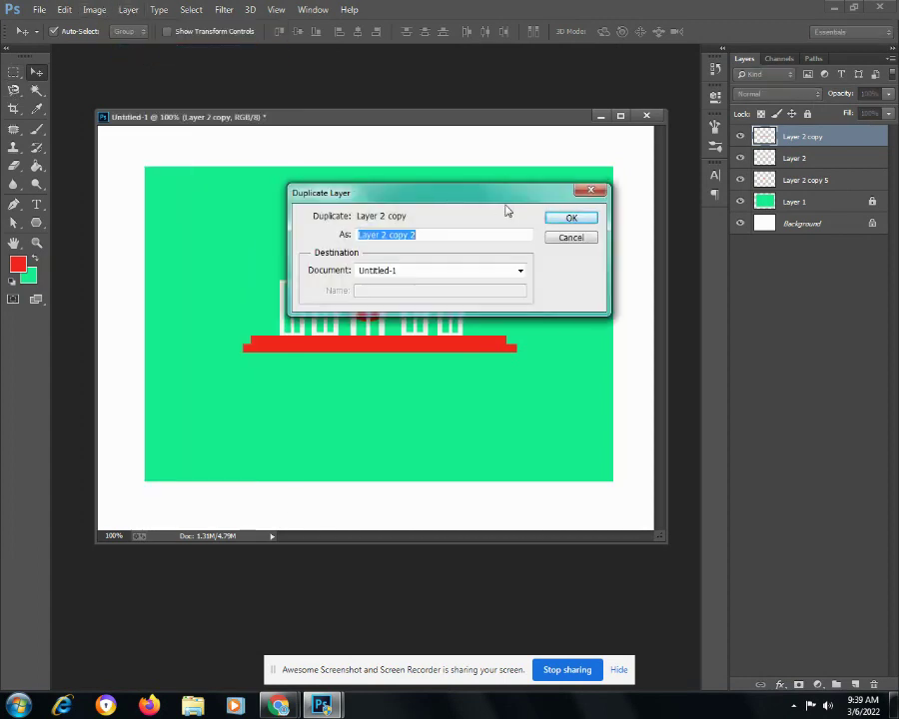
click(566, 223)
drag(323, 352, 325, 363)
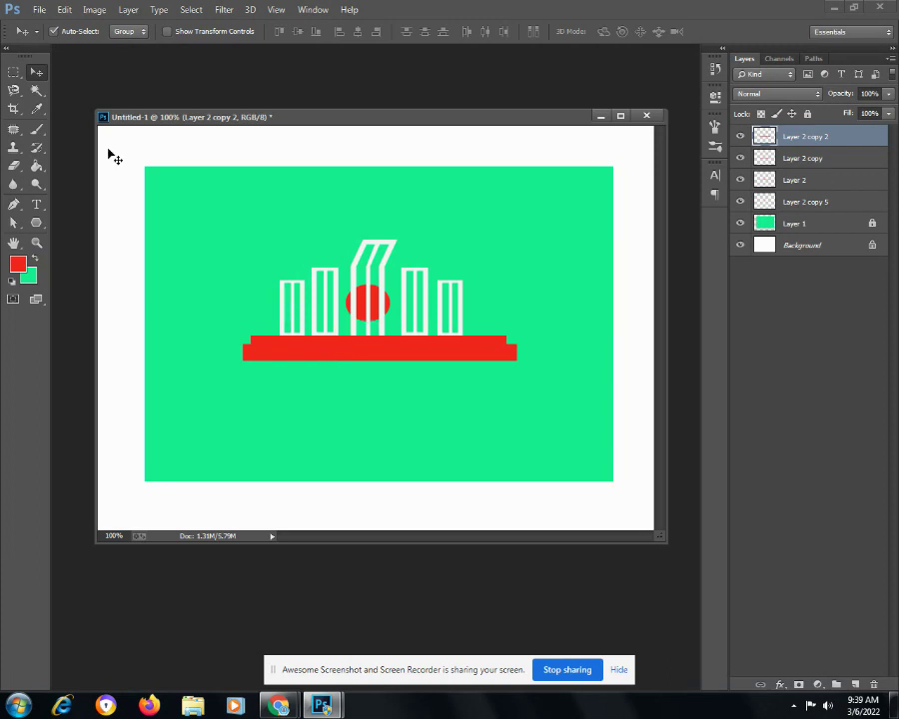
click(64, 9)
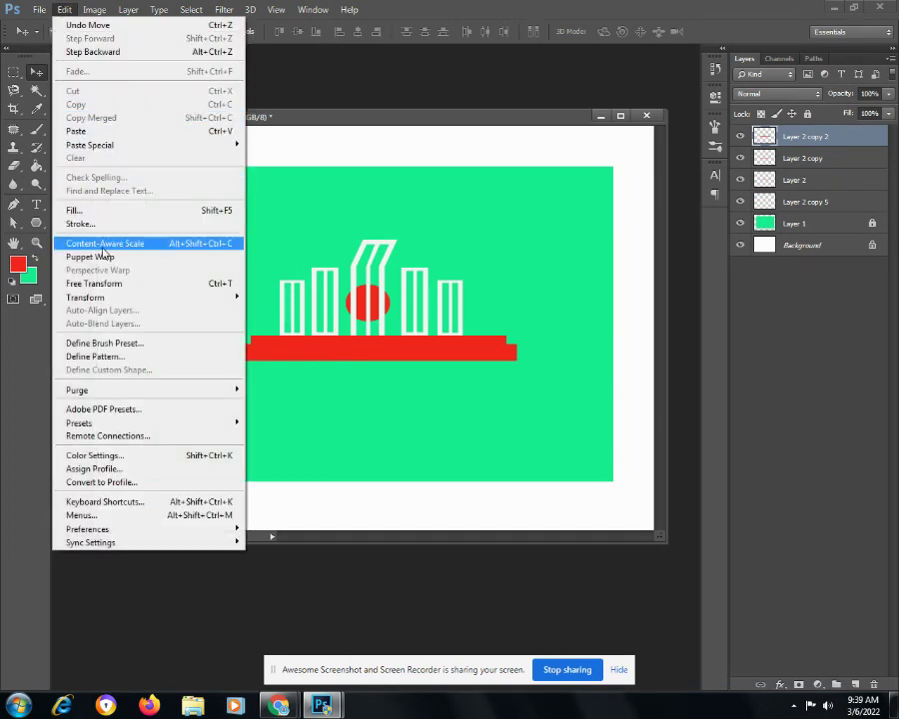
click(100, 284)
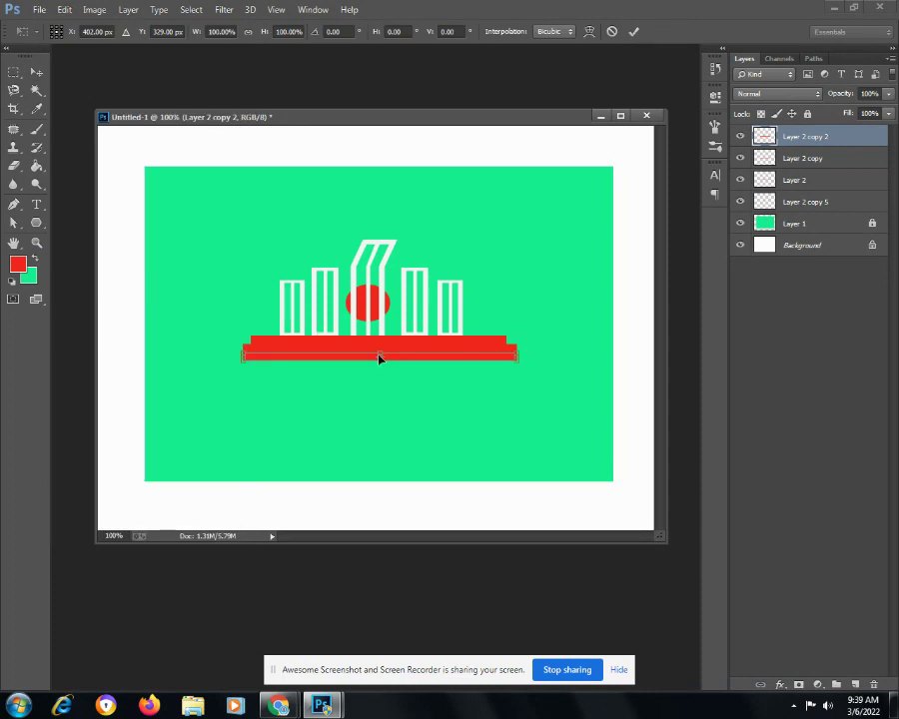
drag(240, 356, 234, 356)
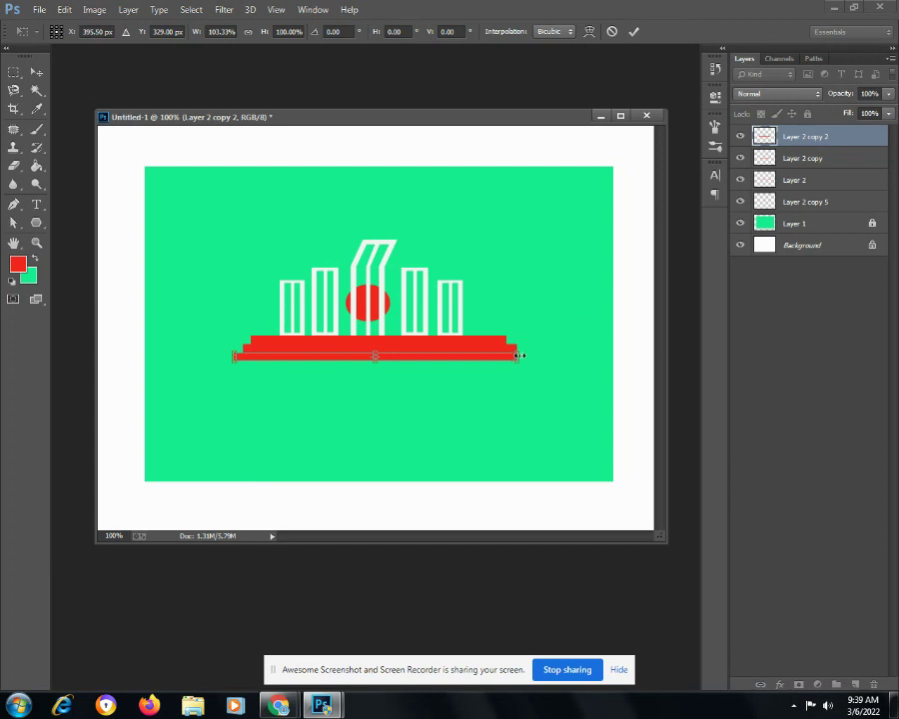
drag(517, 355, 528, 355)
key(Return)
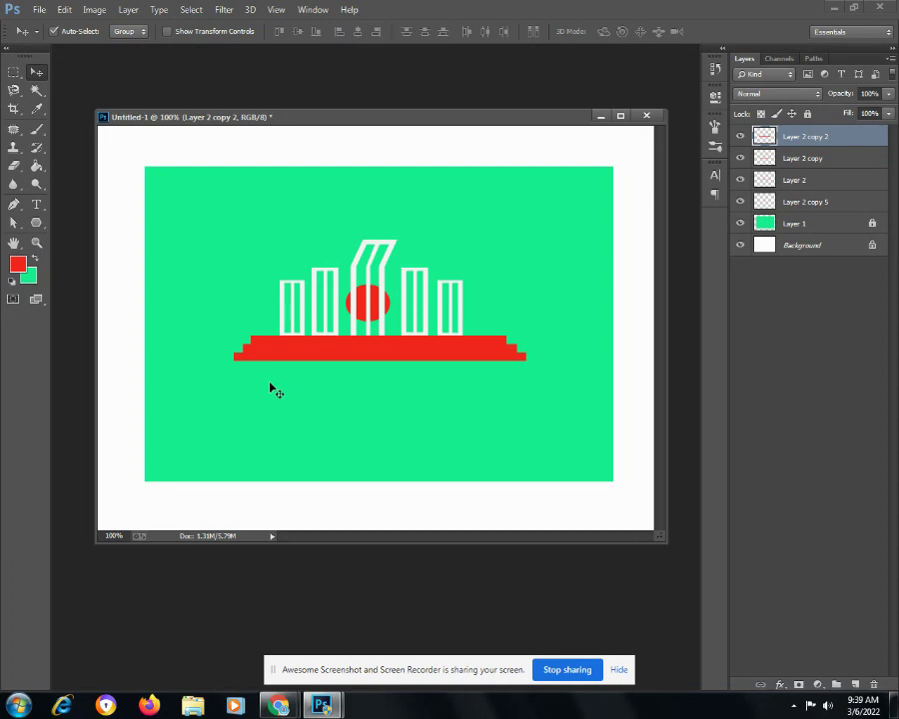
- Draw an elliptical selection above the monument's left side
click(13, 73)
right_click(13, 73)
click(60, 61)
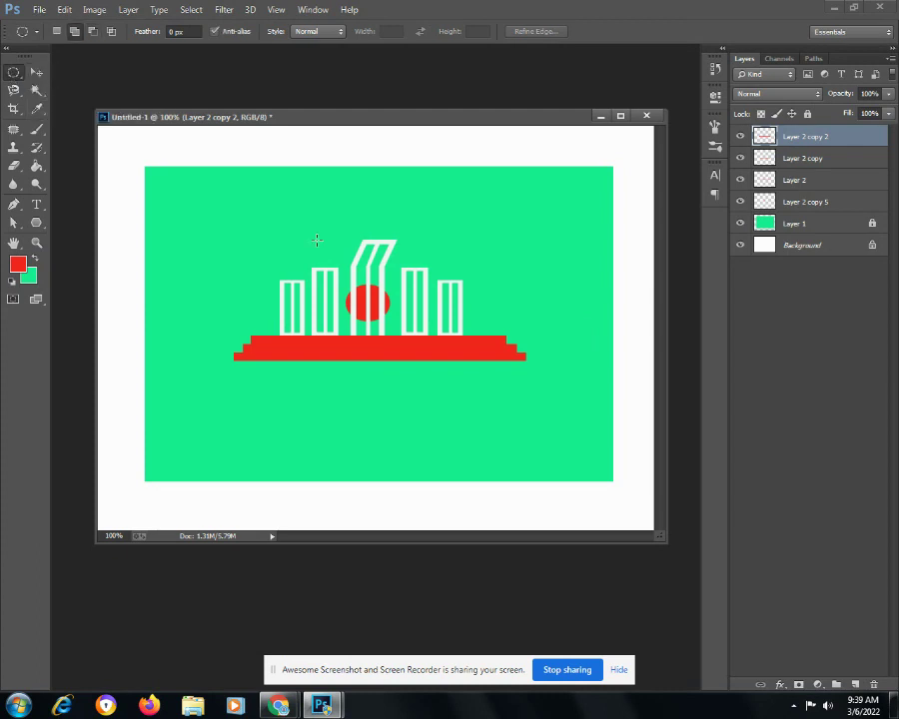
drag(238, 213, 295, 255)
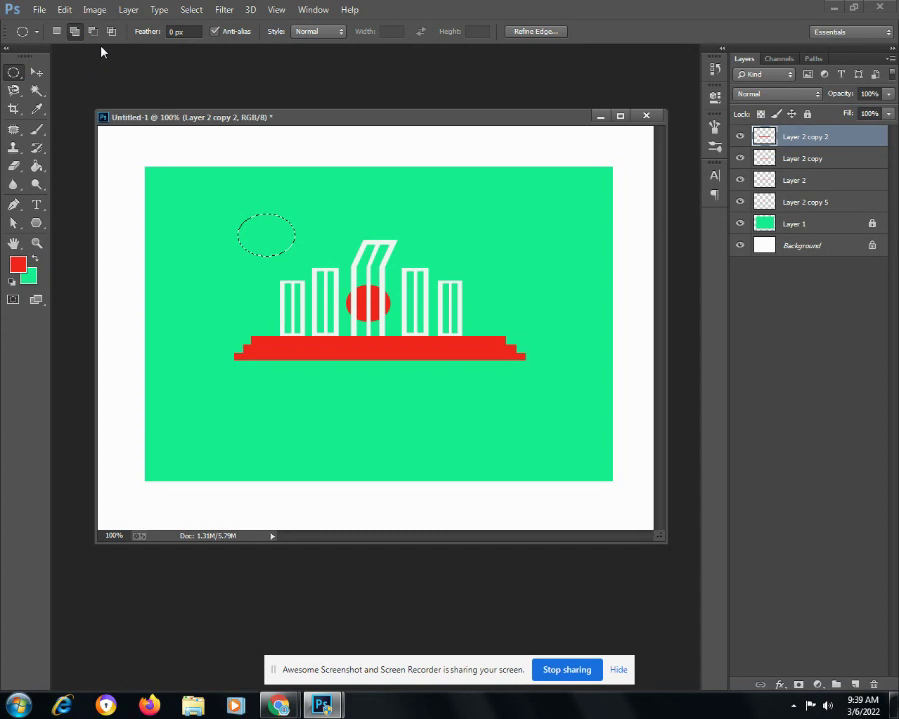
- Add a second overlapping oval, trim the bottom flat, and create empty Layer 3
click(76, 32)
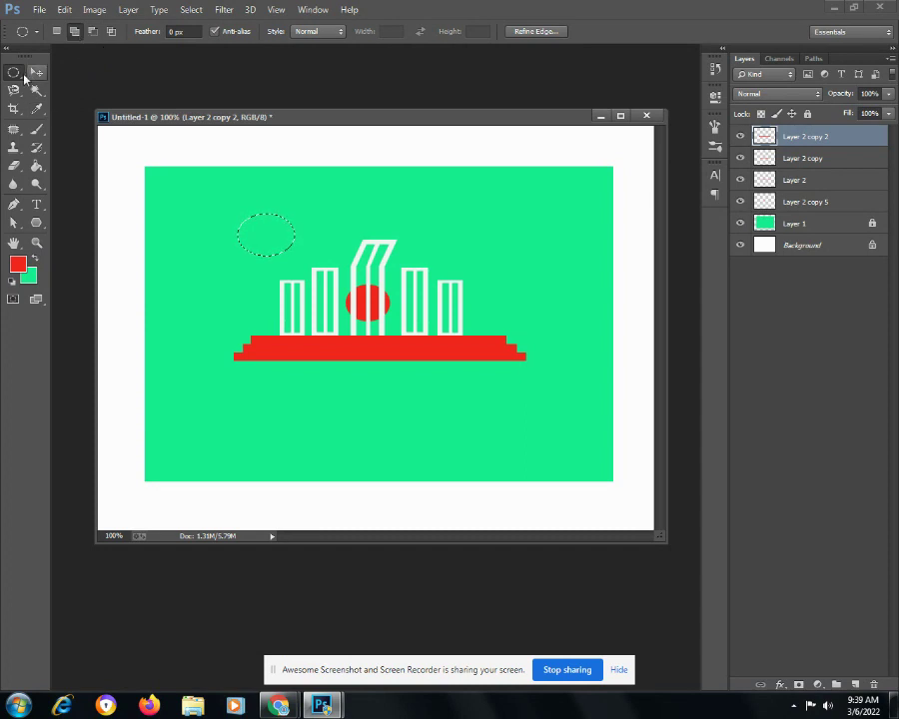
drag(292, 229, 330, 258)
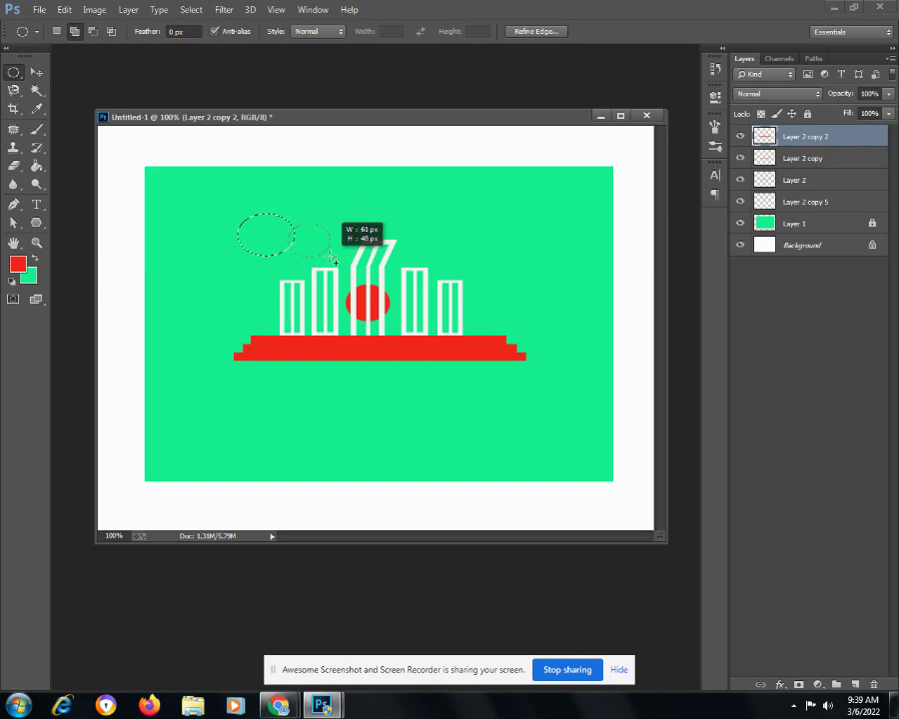
drag(329, 258, 340, 261)
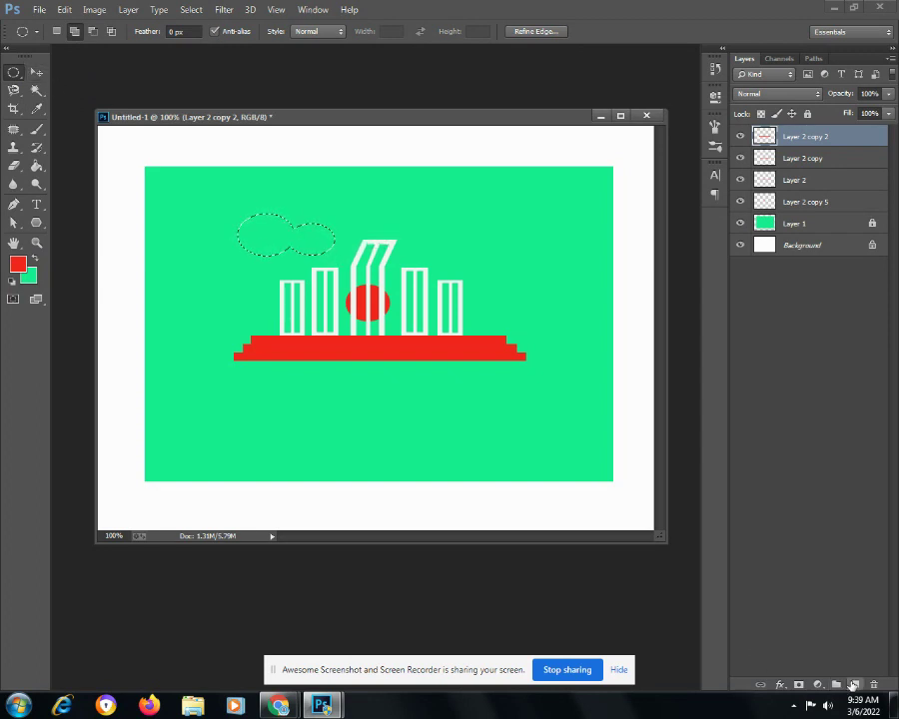
click(93, 32)
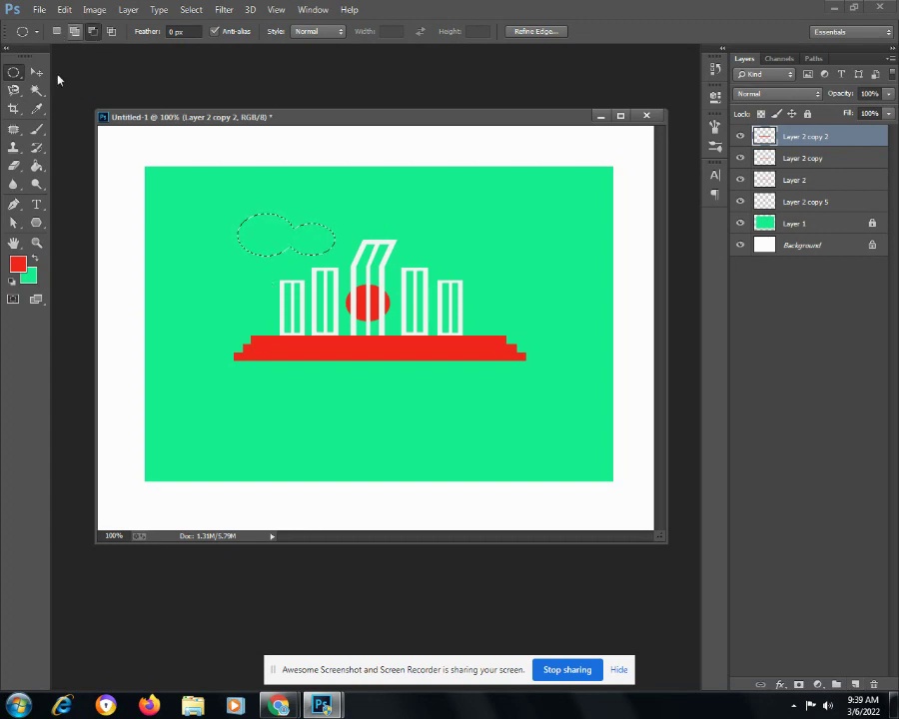
right_click(13, 73)
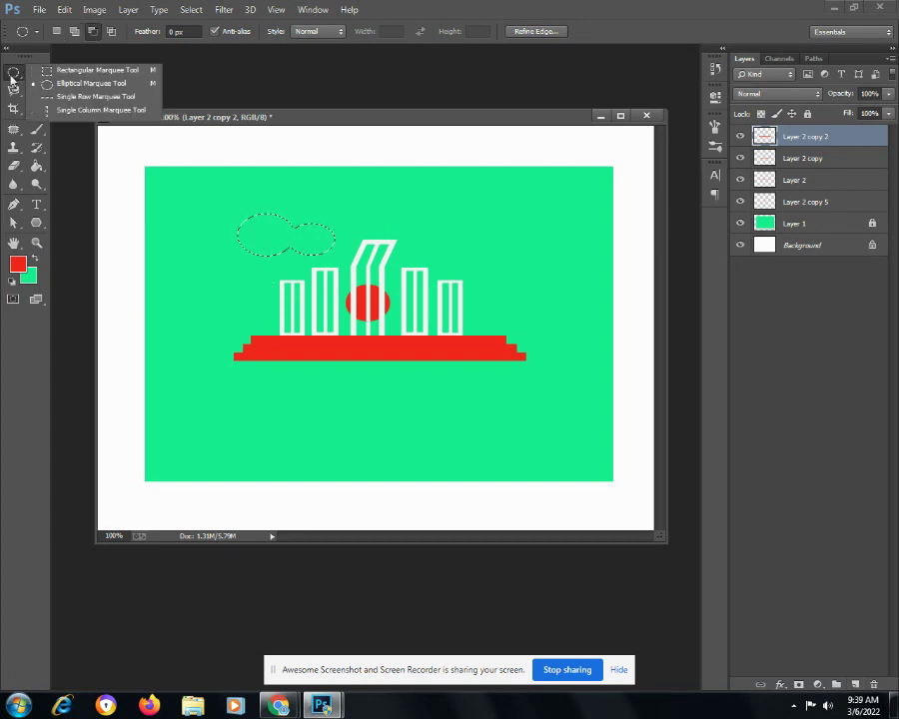
click(70, 76)
drag(221, 243, 343, 260)
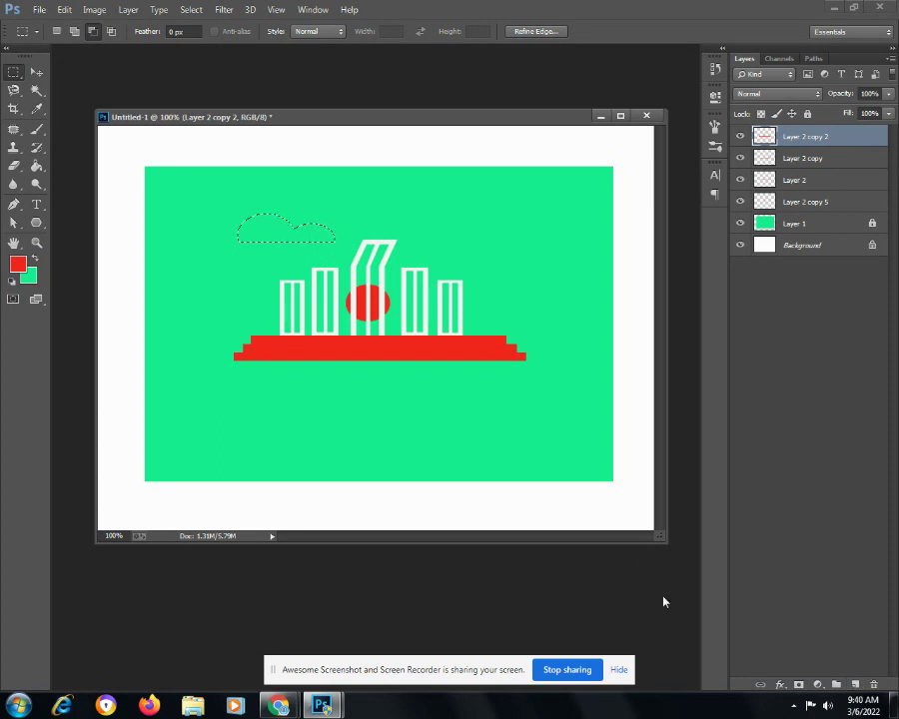
key(ctrl+shift+alt+n)
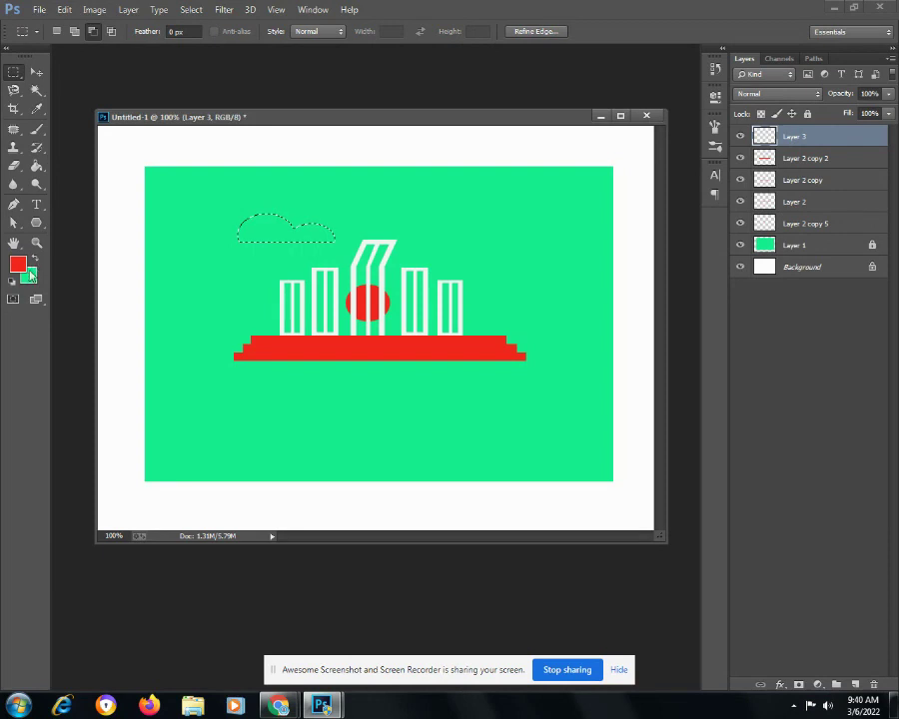
- Fill the cloud selection with white, then deselect
click(18, 264)
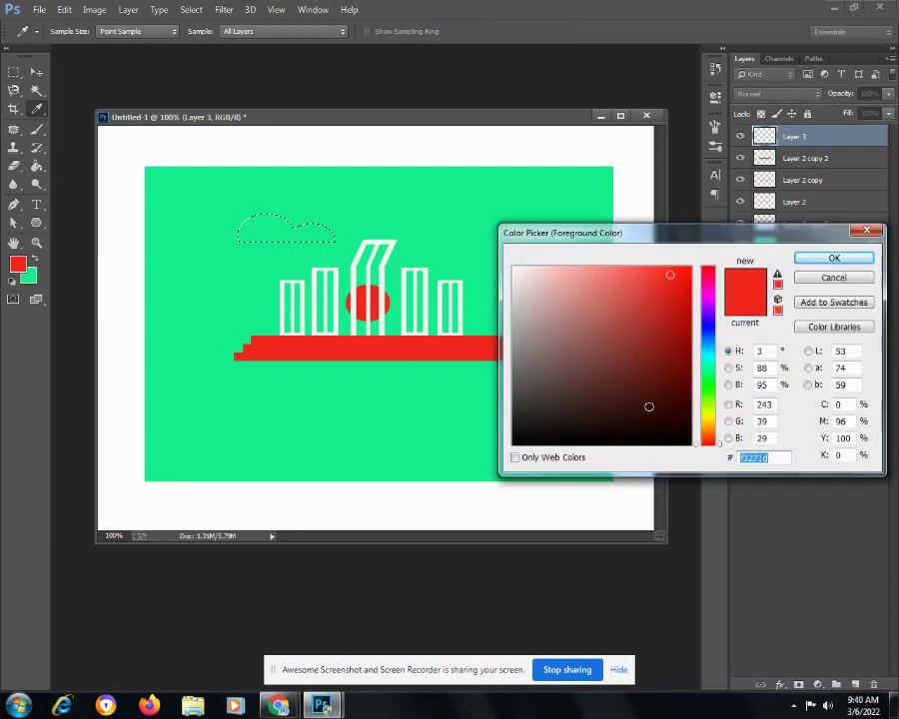
click(514, 271)
click(809, 259)
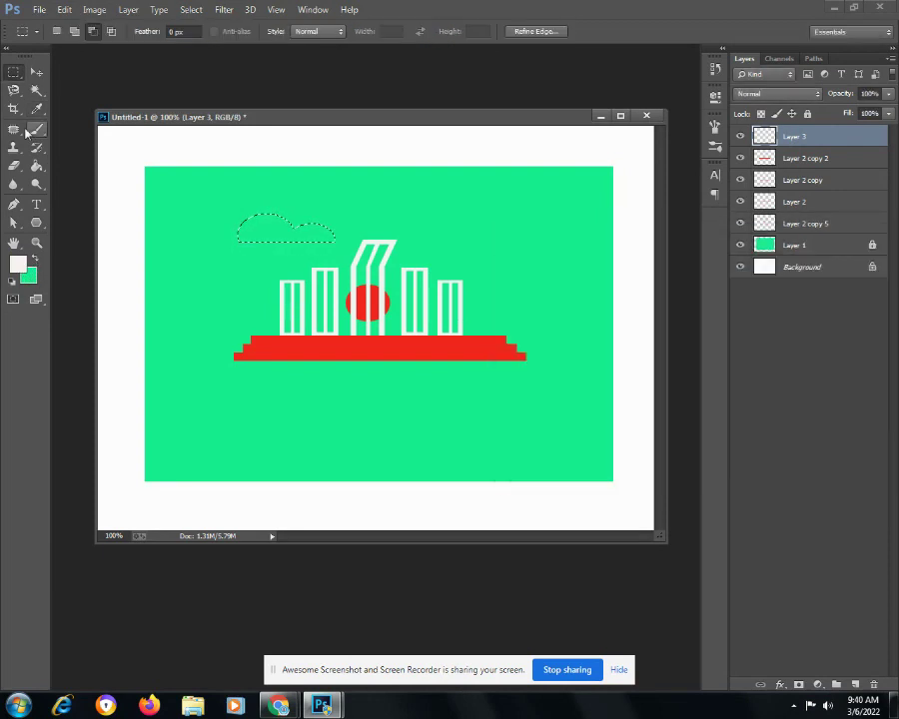
click(36, 167)
click(270, 235)
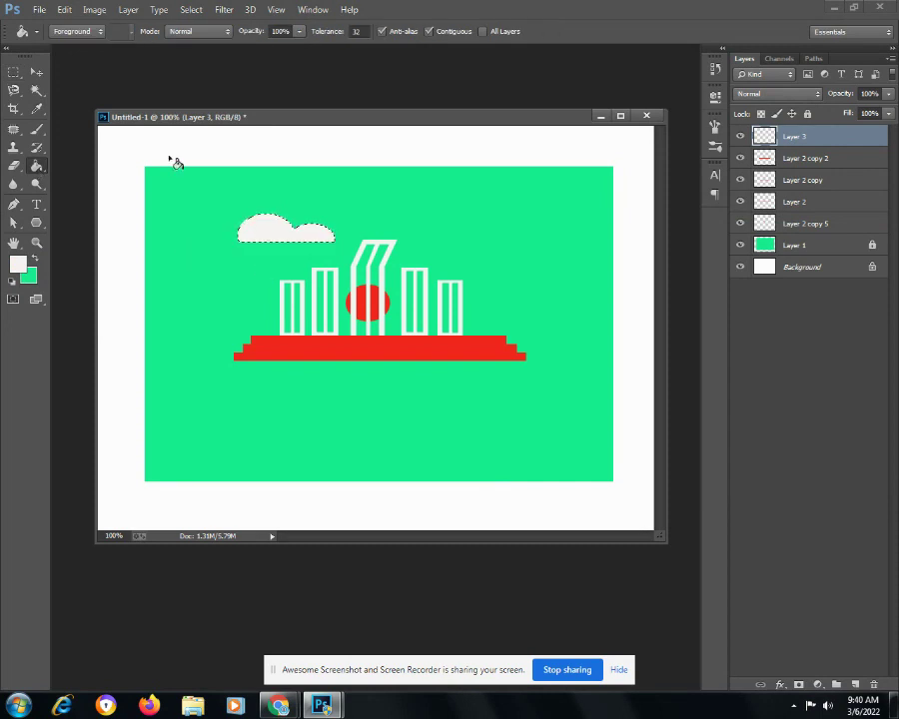
click(191, 9)
click(212, 39)
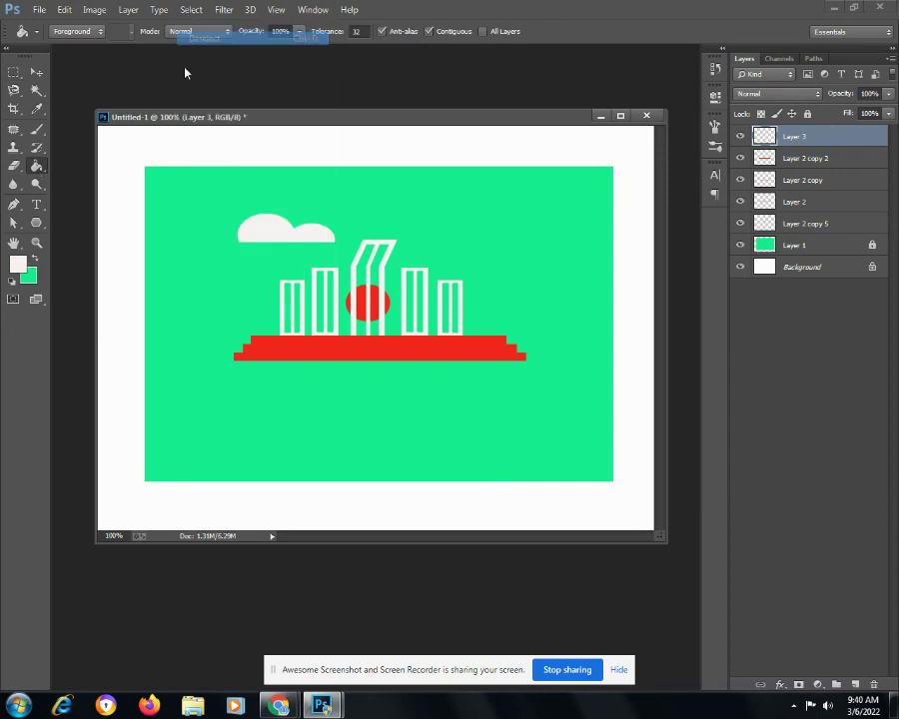
- Move and shrink the white cloud to sit just left of the monument's top
click(35, 73)
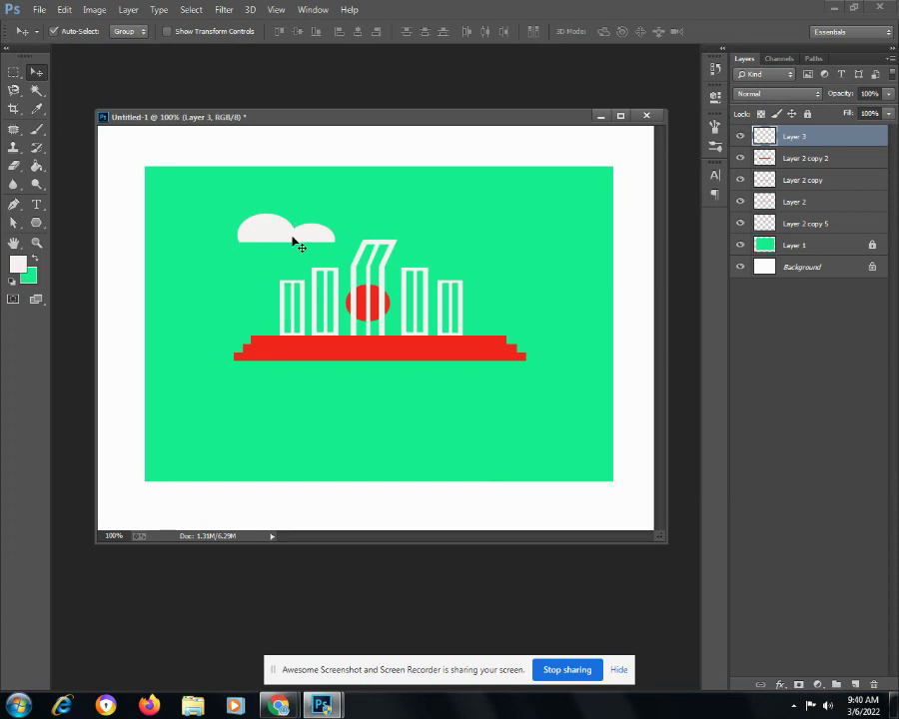
drag(295, 240, 251, 227)
click(64, 9)
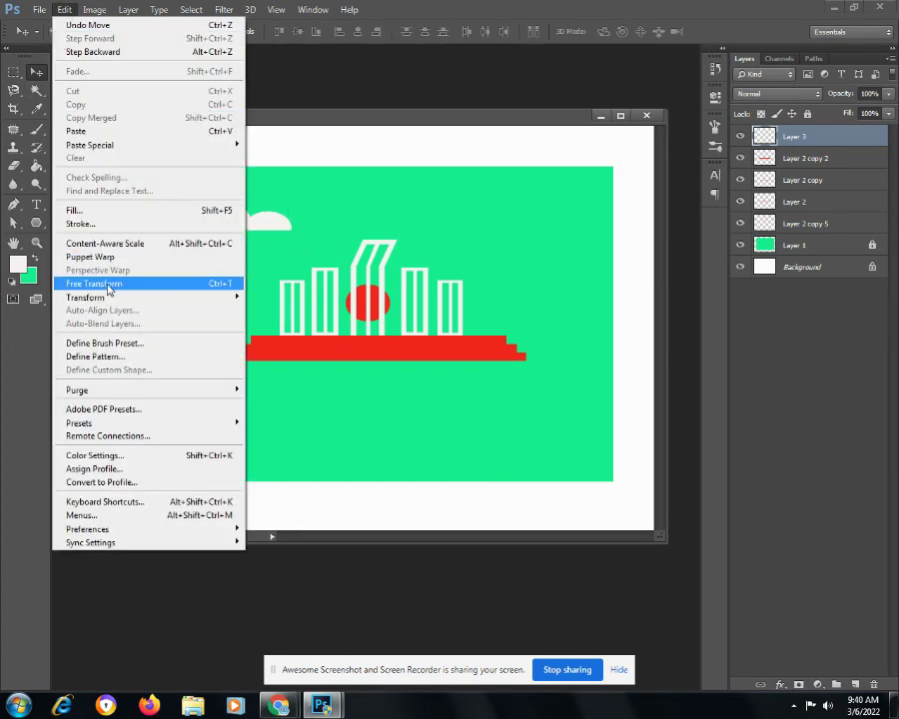
click(109, 286)
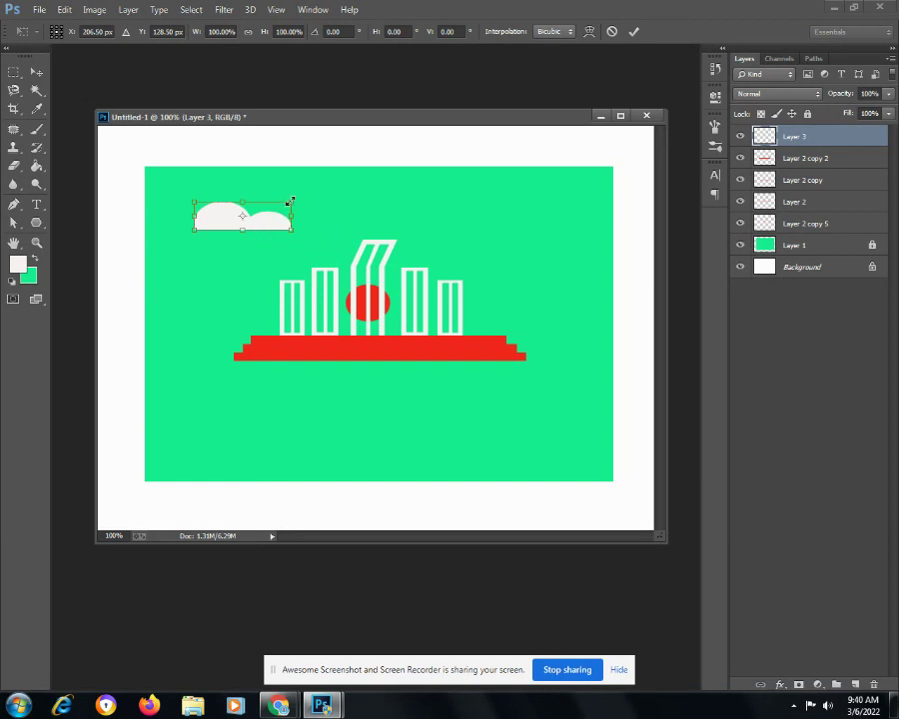
mouse_move(290, 201)
mouse_down()
mouse_move(210, 226)
mouse_move(284, 260)
mouse_move(296, 256)
mouse_move(279, 249)
mouse_up()
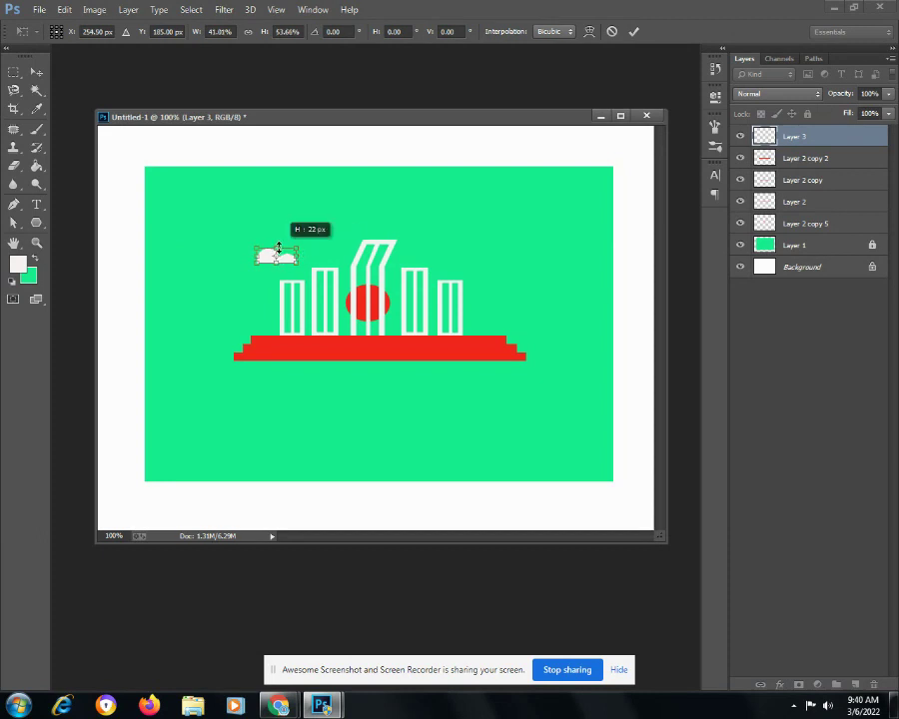
key(Return)
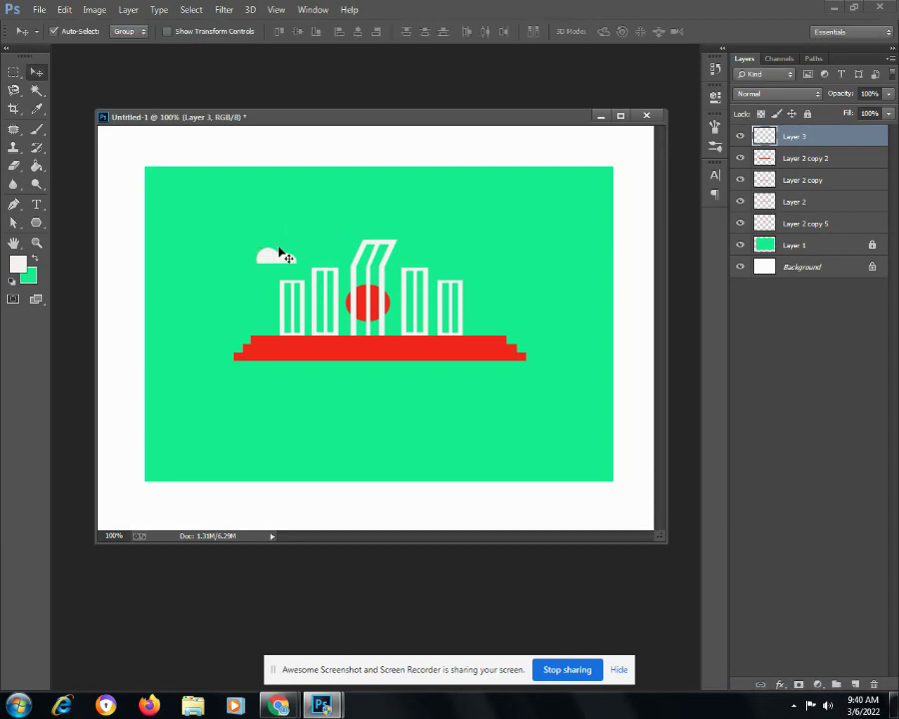
- Duplicate the cloud as Layer 3 copy, move it right, and shrink it to about half size
click(128, 9)
click(144, 51)
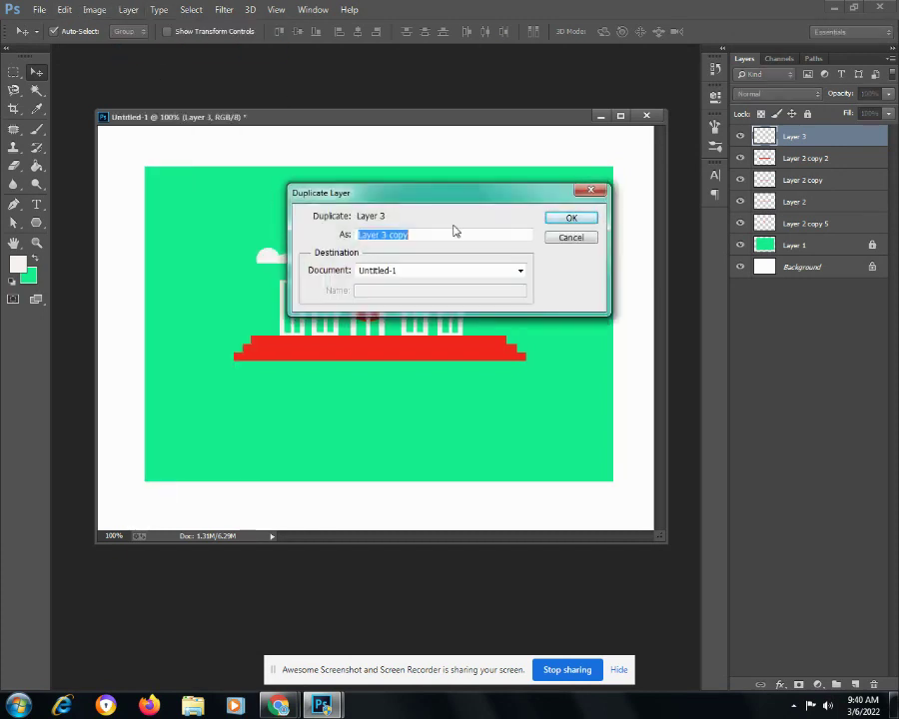
click(565, 219)
drag(271, 262, 320, 257)
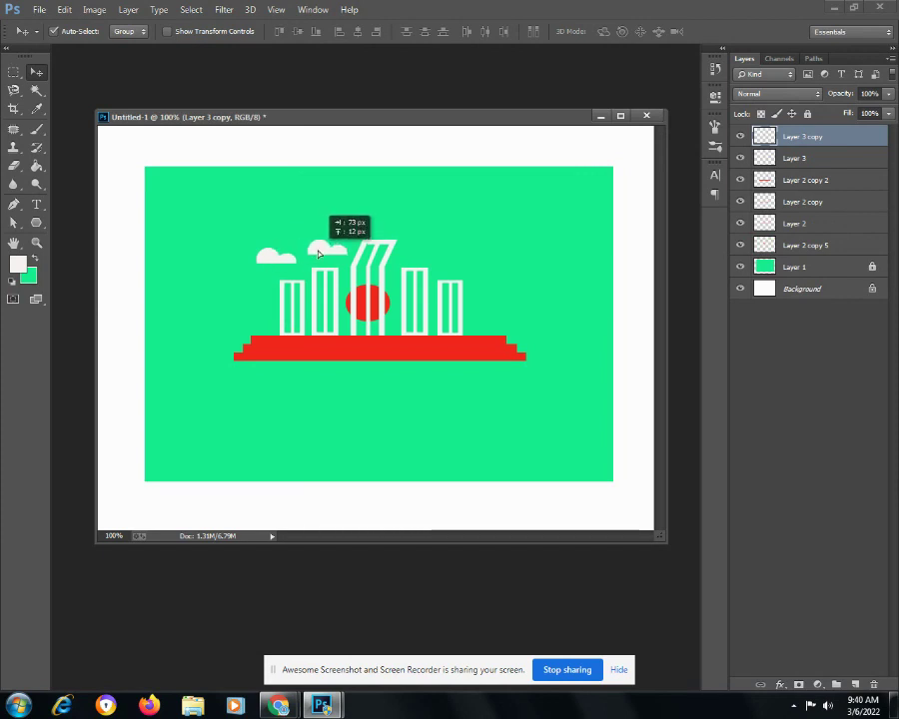
click(64, 9)
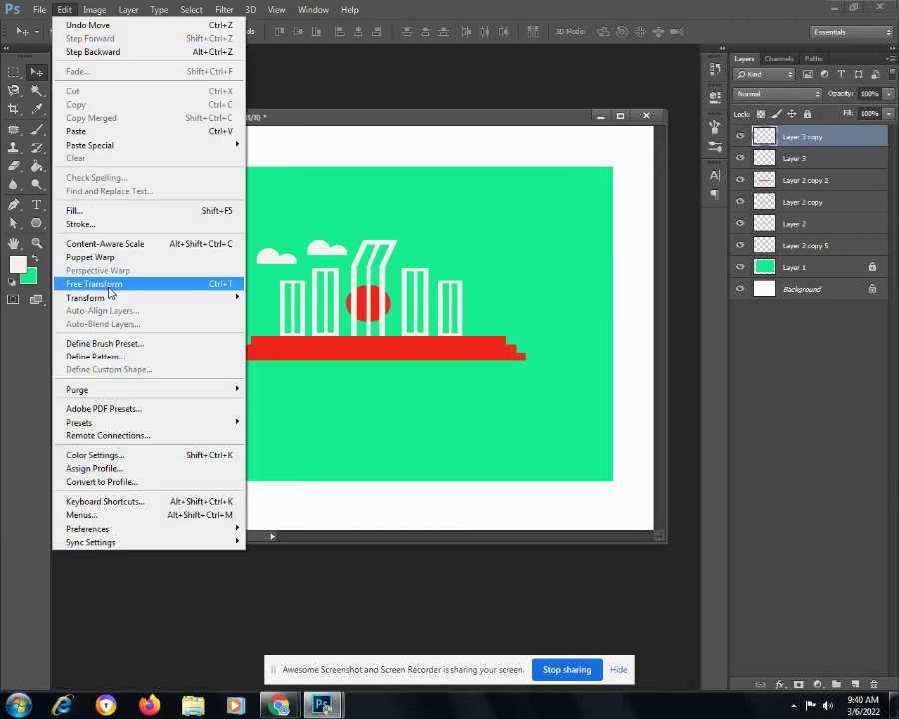
click(106, 286)
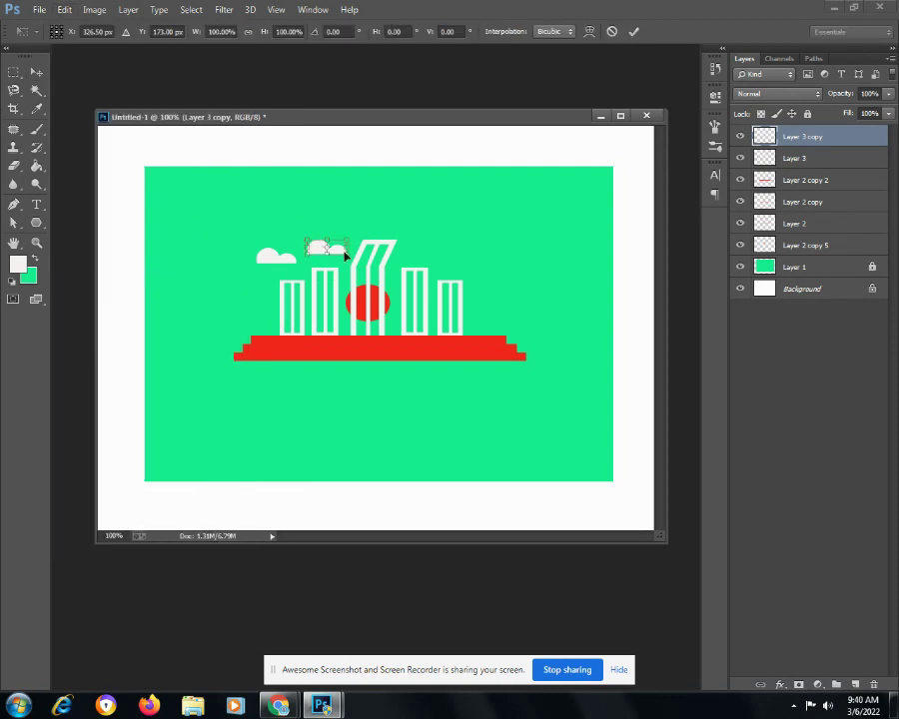
drag(346, 244, 332, 262)
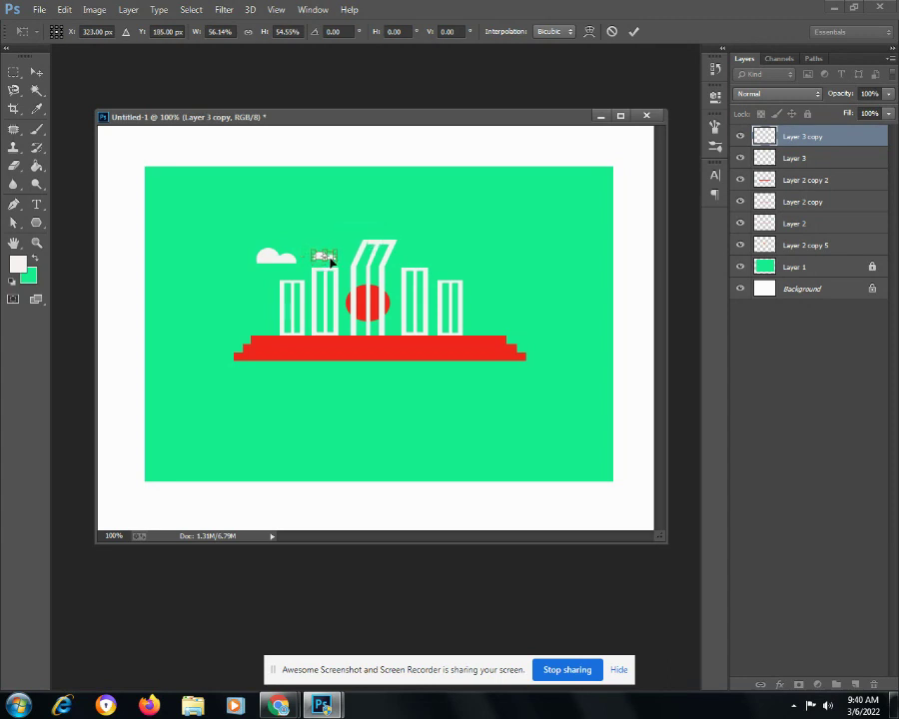
key(Return)
click(270, 256)
click(131, 7)
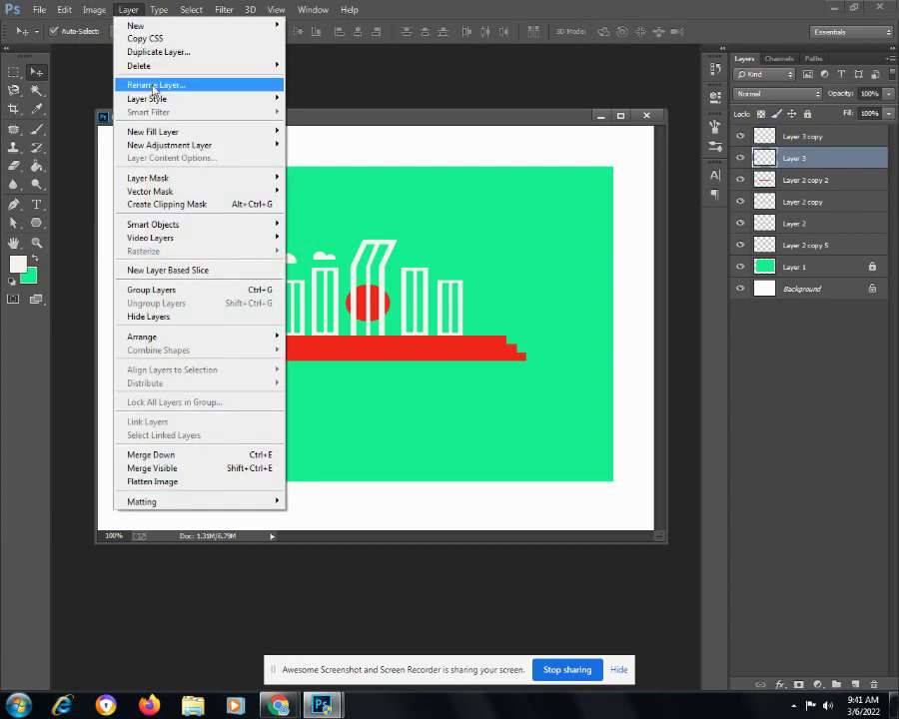
- Duplicate the cloud as Layer 3 copy 2 and move it right of the monument
click(157, 52)
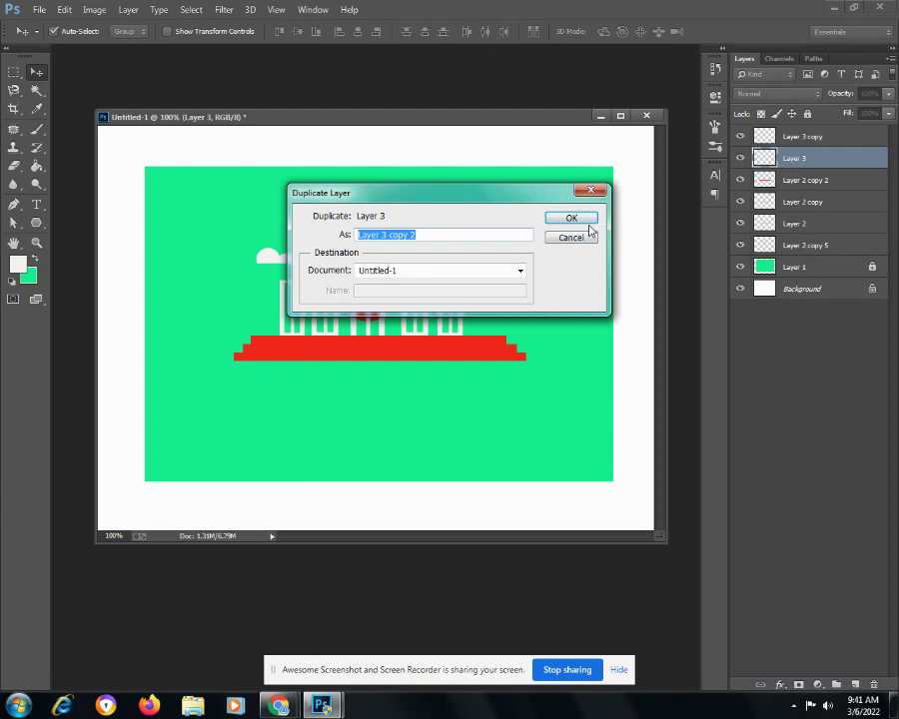
click(588, 222)
drag(281, 261, 457, 262)
click(64, 9)
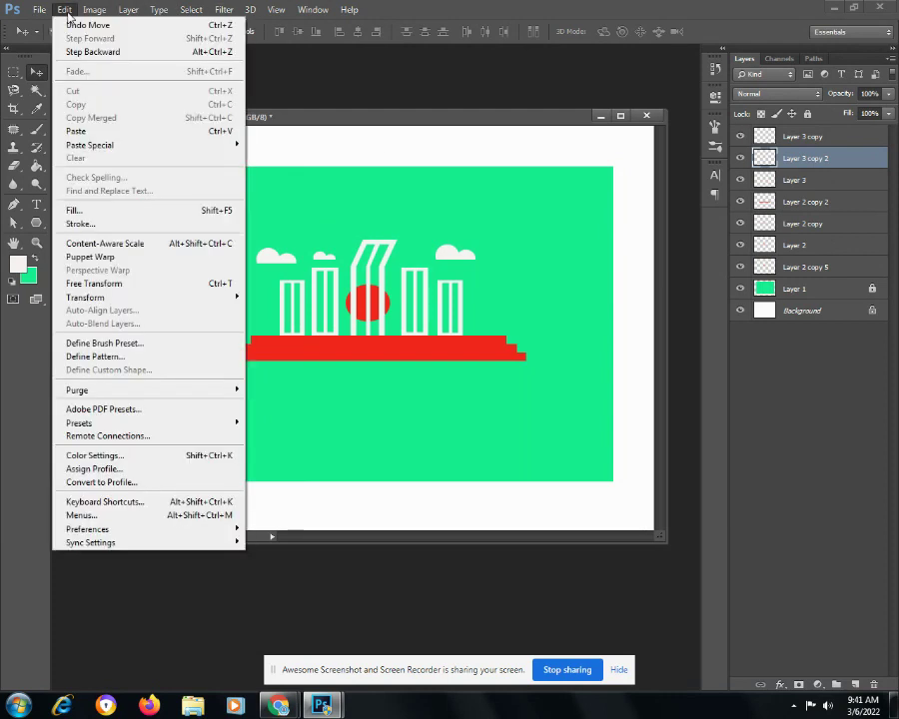
click(110, 285)
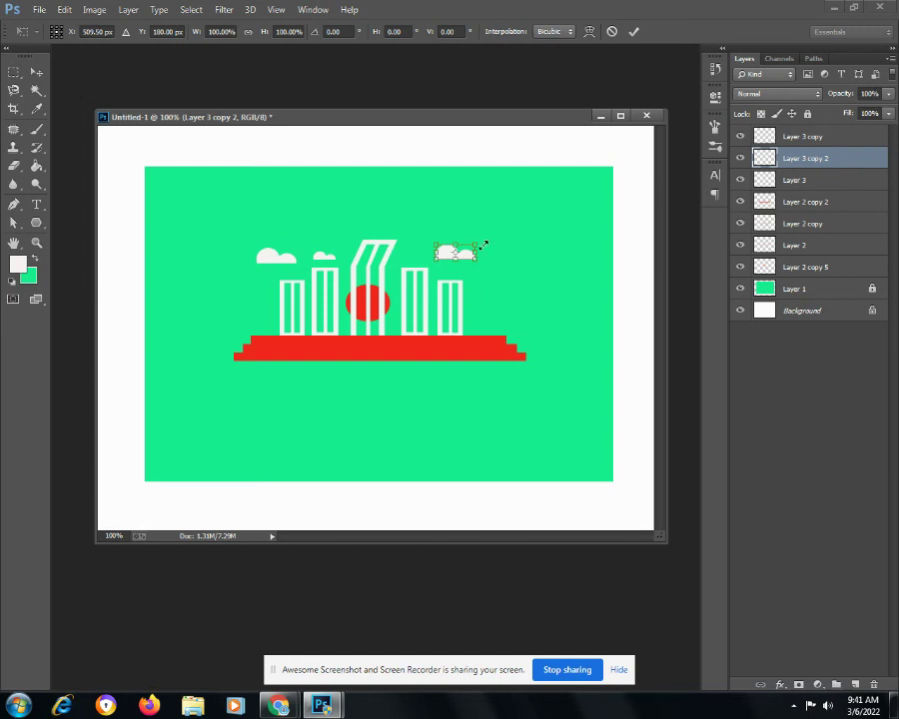
mouse_move(486, 235)
mouse_down()
mouse_move(488, 247)
mouse_move(484, 231)
mouse_up()
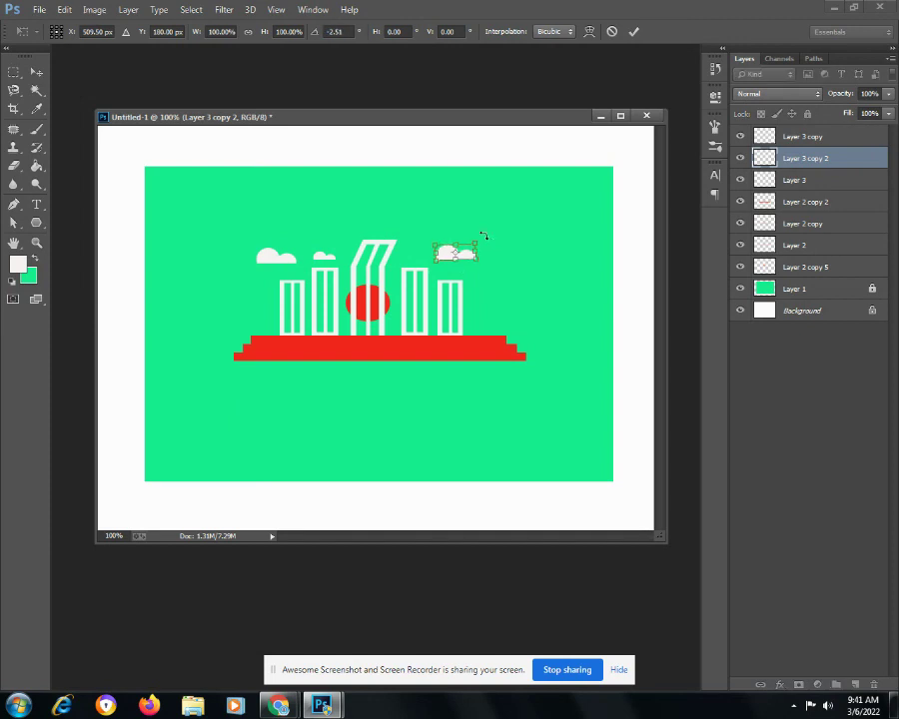
key(Return)
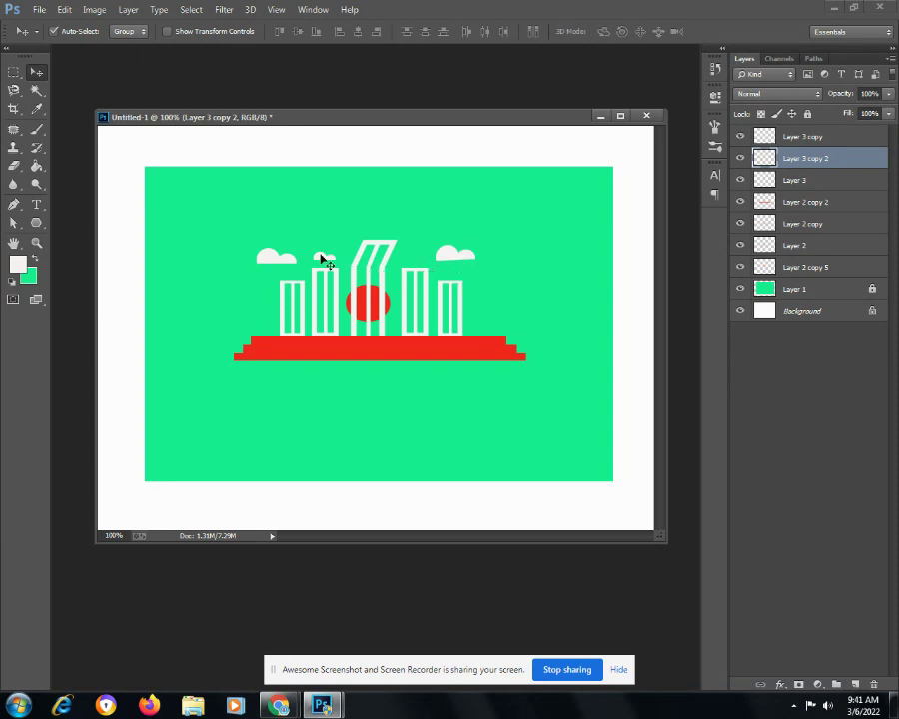
- Select the right-hand cloud and keep it level after a slight tilt
click(321, 258)
click(465, 260)
click(64, 10)
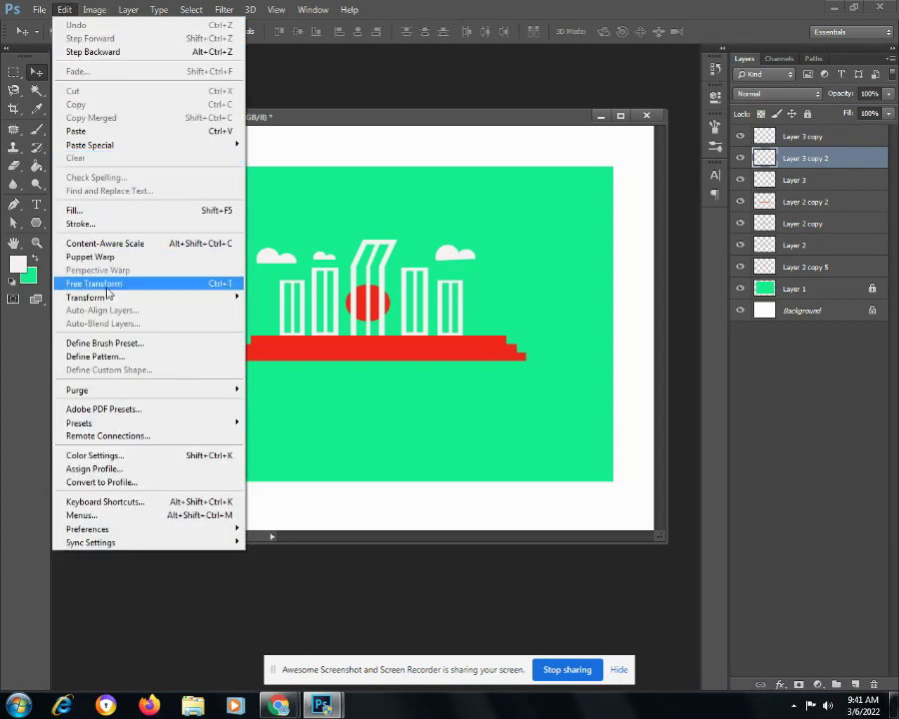
click(108, 285)
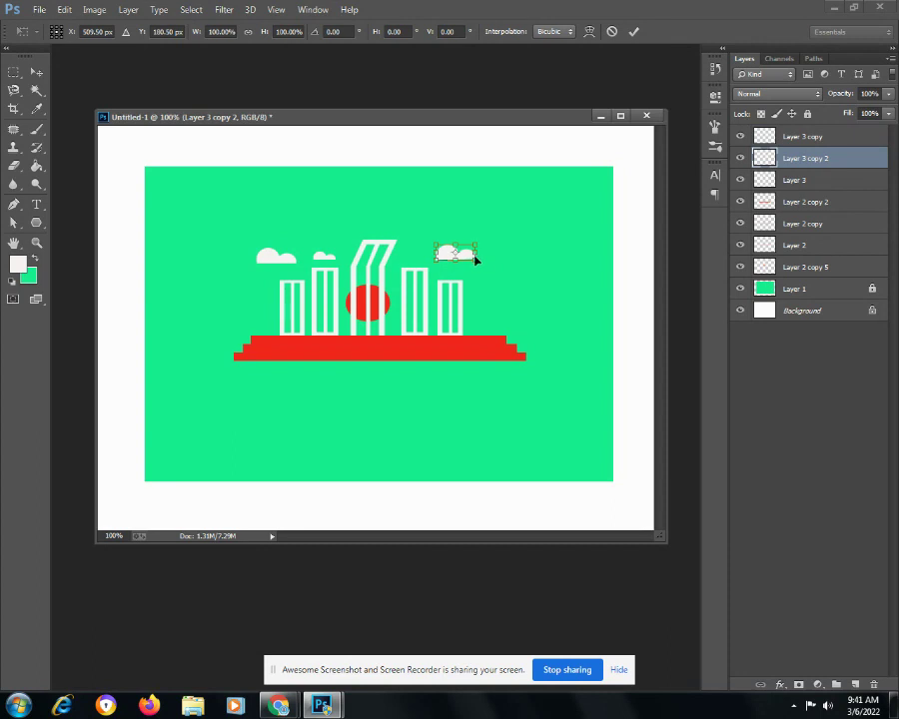
drag(484, 236, 483, 238)
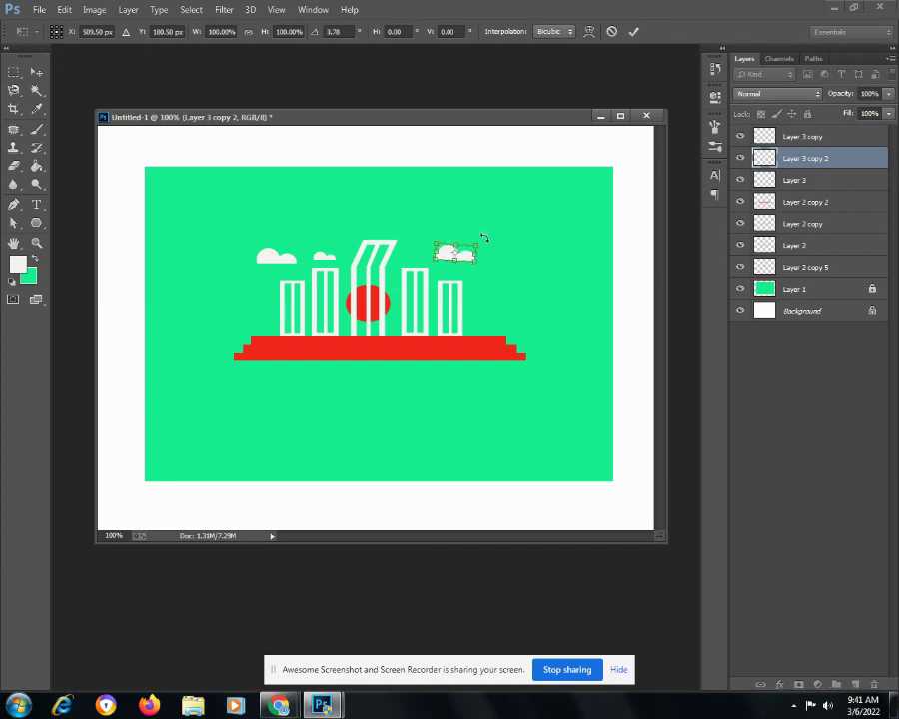
drag(484, 237, 483, 235)
key(Return)
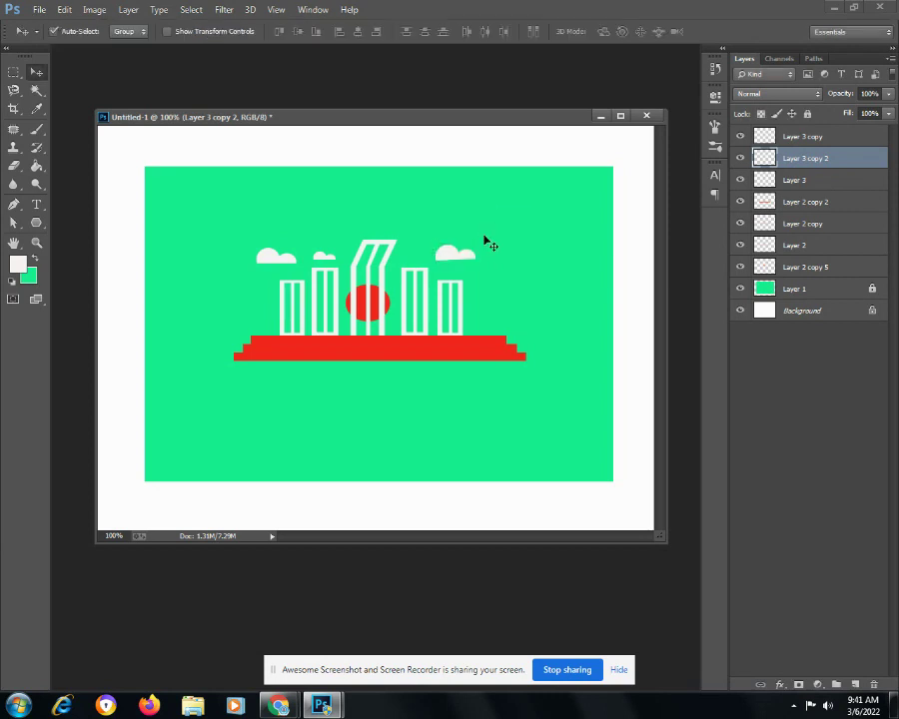
- Nudge the right-hand cloud further right and scale it slightly smaller
drag(447, 252, 456, 252)
click(64, 9)
click(96, 284)
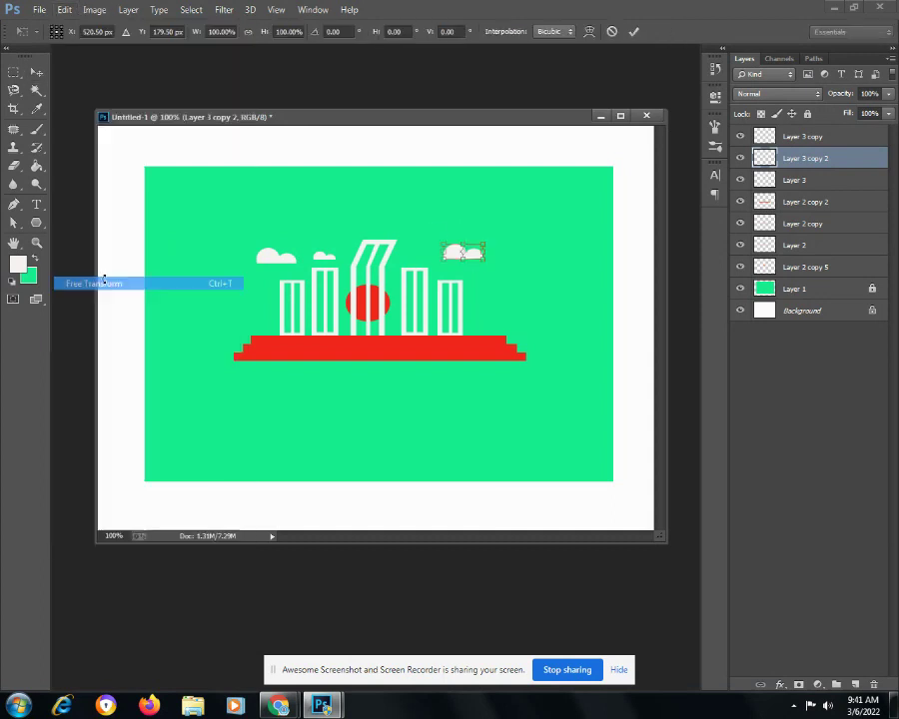
drag(485, 243, 480, 249)
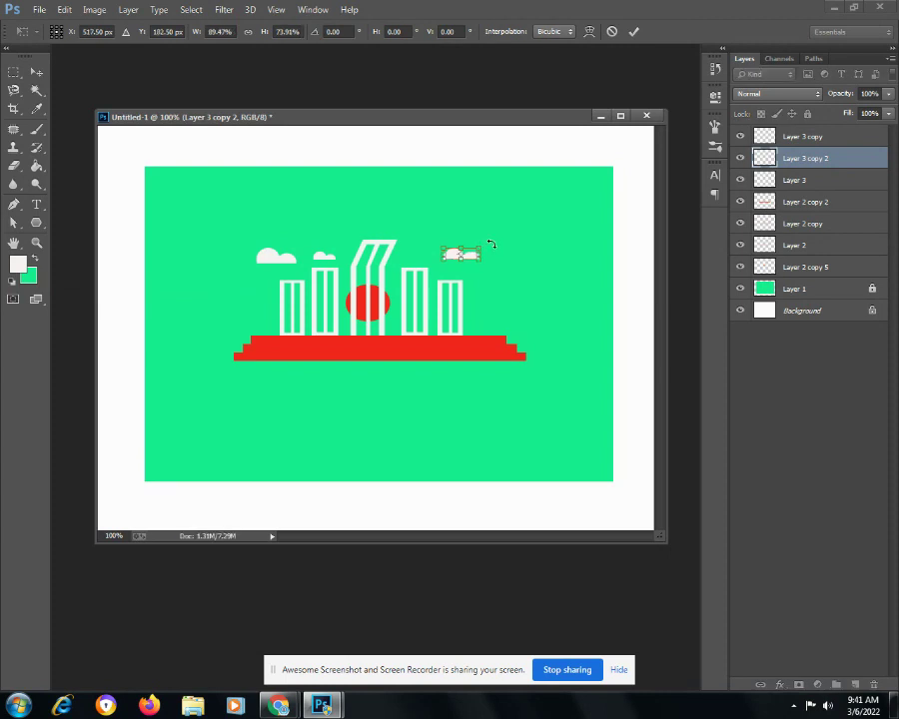
key(Return)
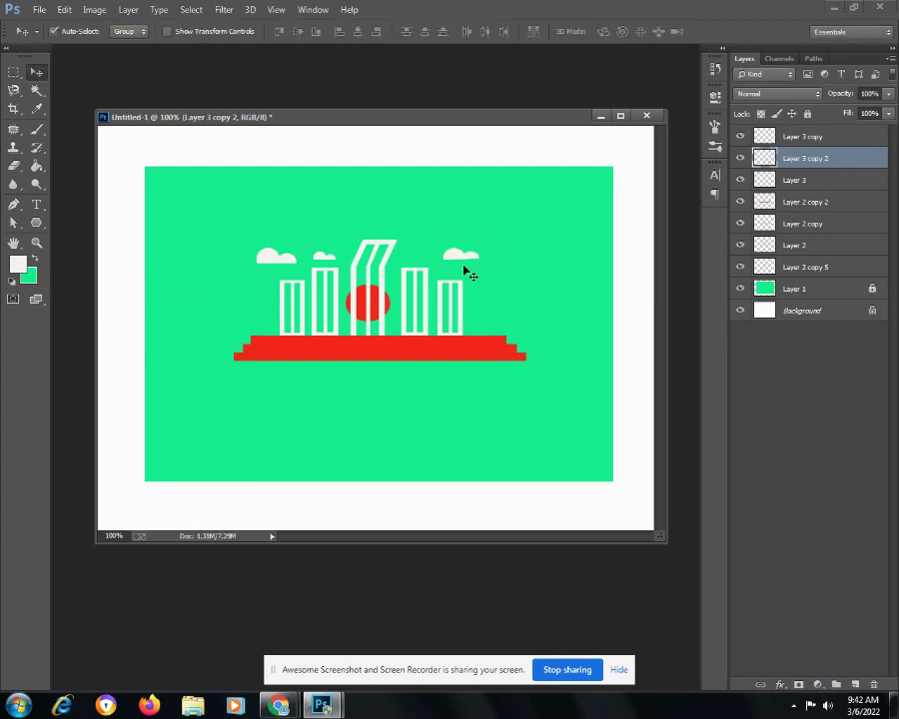
- Duplicate the cloud as Layer 3 copy 3, move it beside the tall columns, and shrink it to about 51%
click(127, 10)
click(175, 52)
click(569, 216)
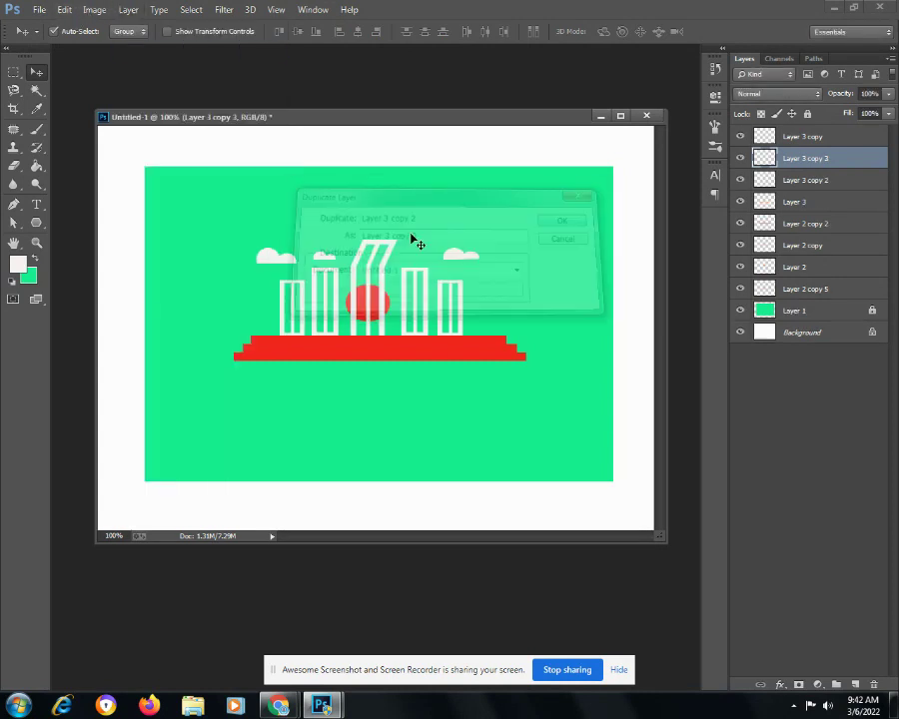
drag(454, 263, 411, 262)
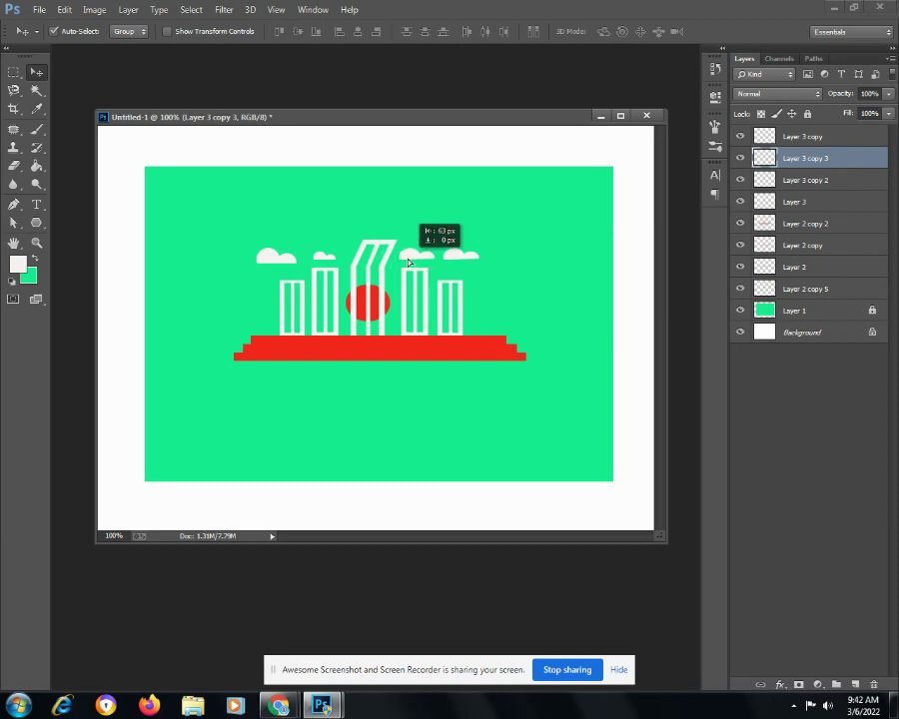
click(93, 10)
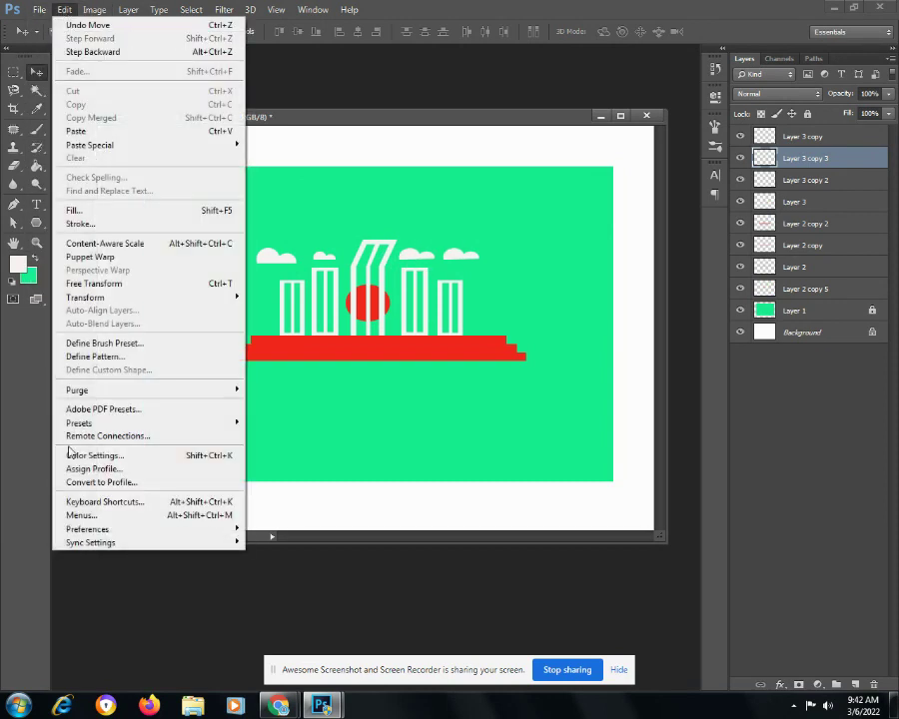
click(185, 284)
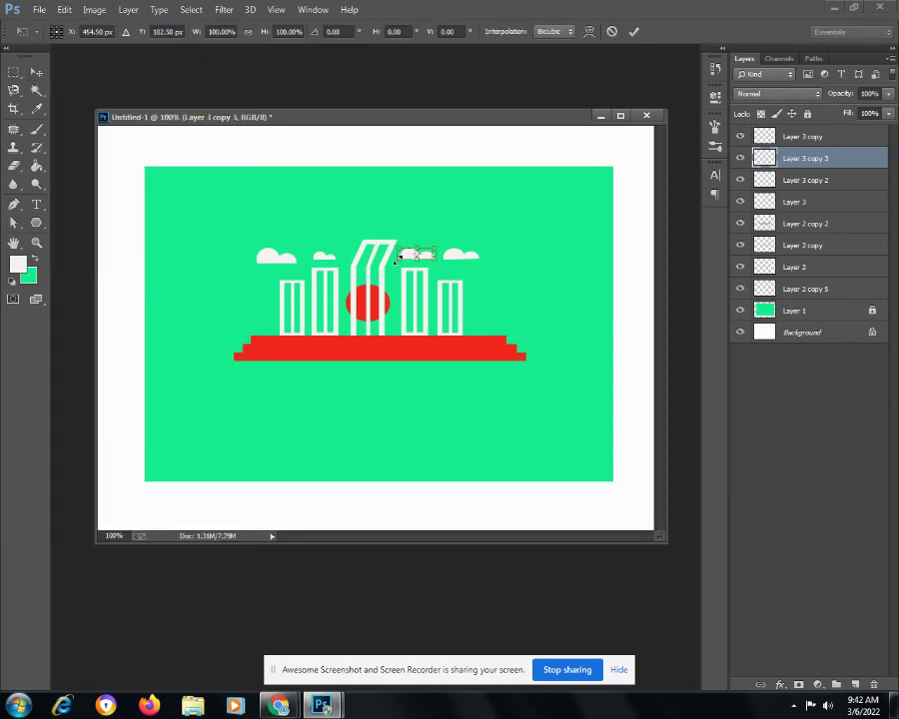
drag(433, 258, 420, 257)
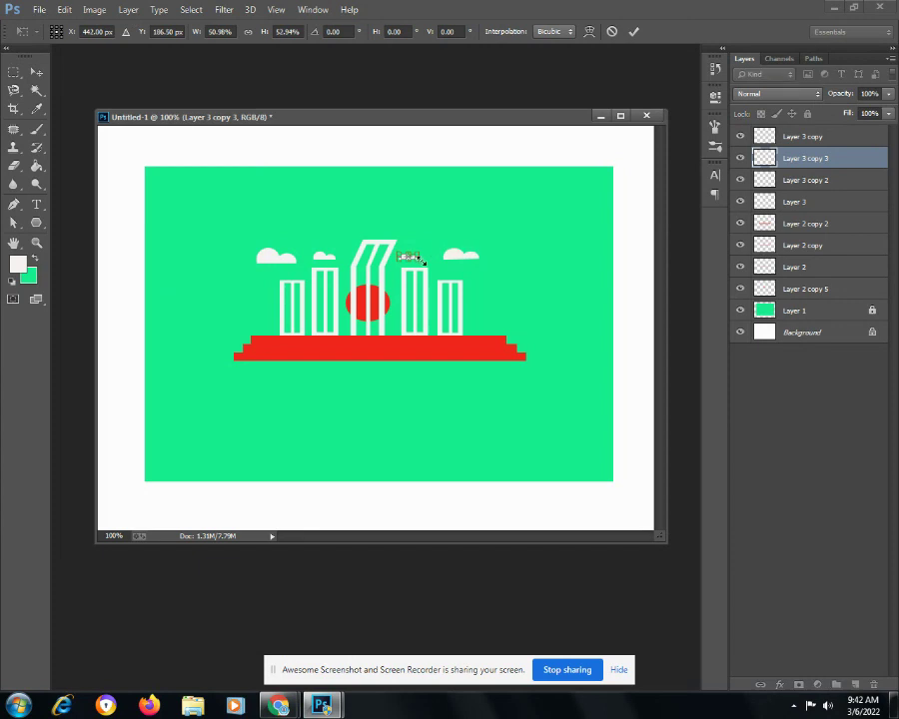
key(Return)
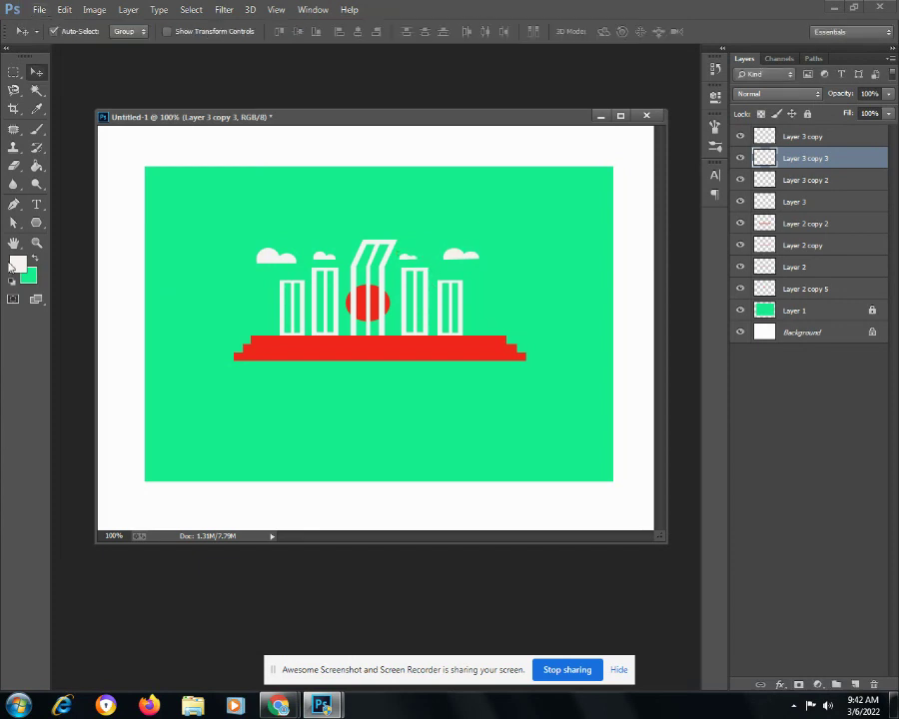
- Choose the Brush tool with the 134 px grass-blade preset
click(38, 136)
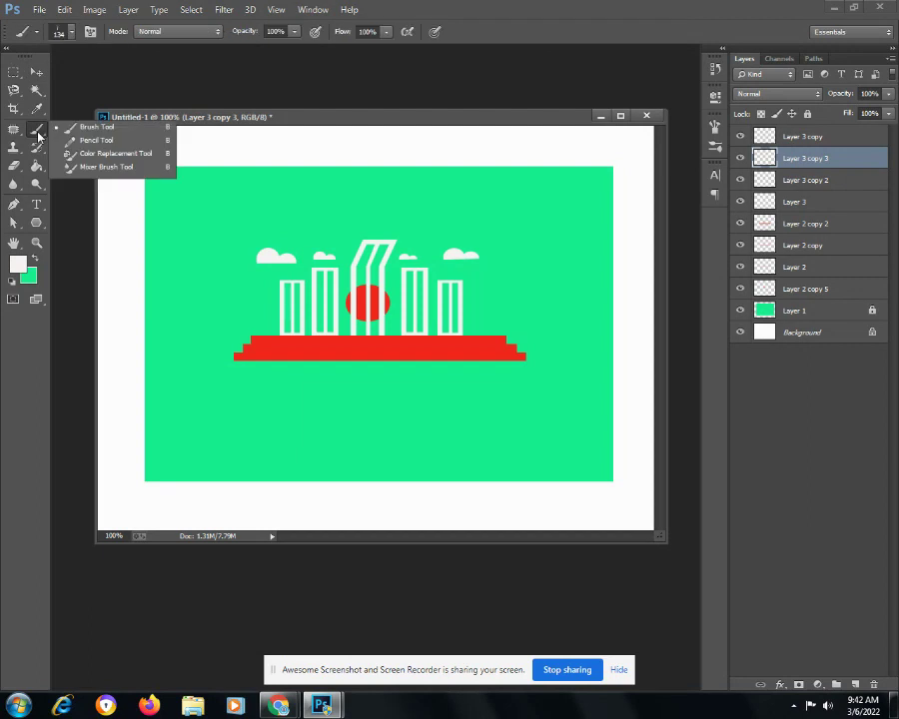
click(38, 136)
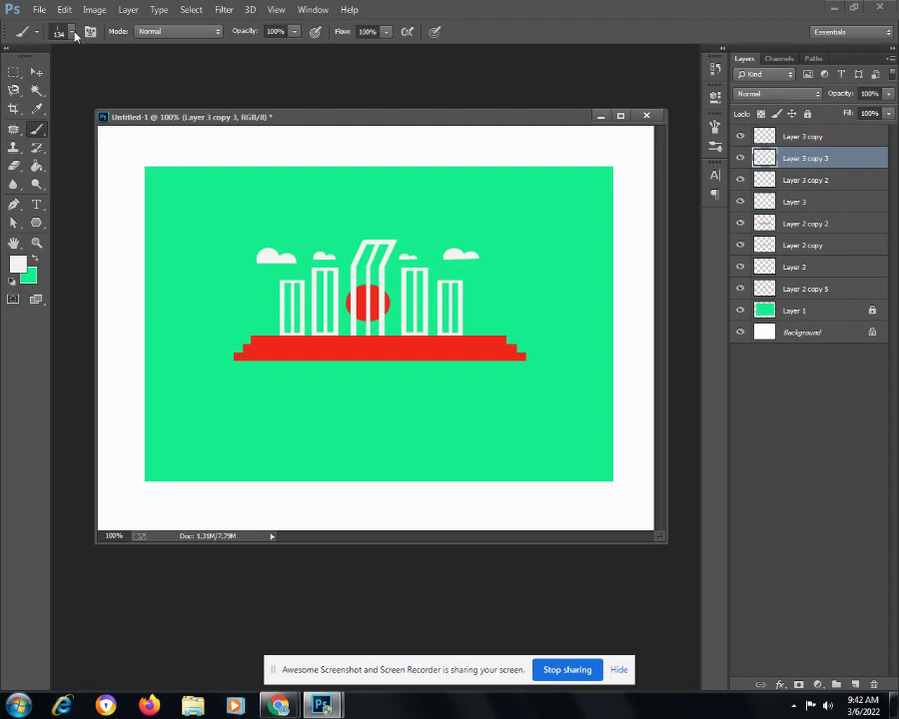
click(71, 33)
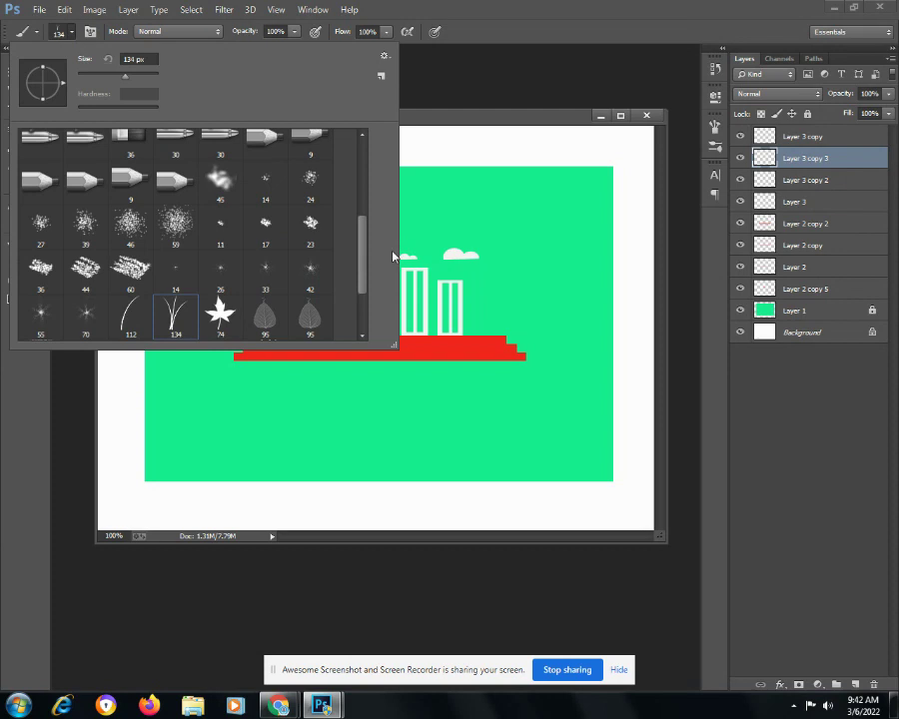
drag(361, 262, 361, 276)
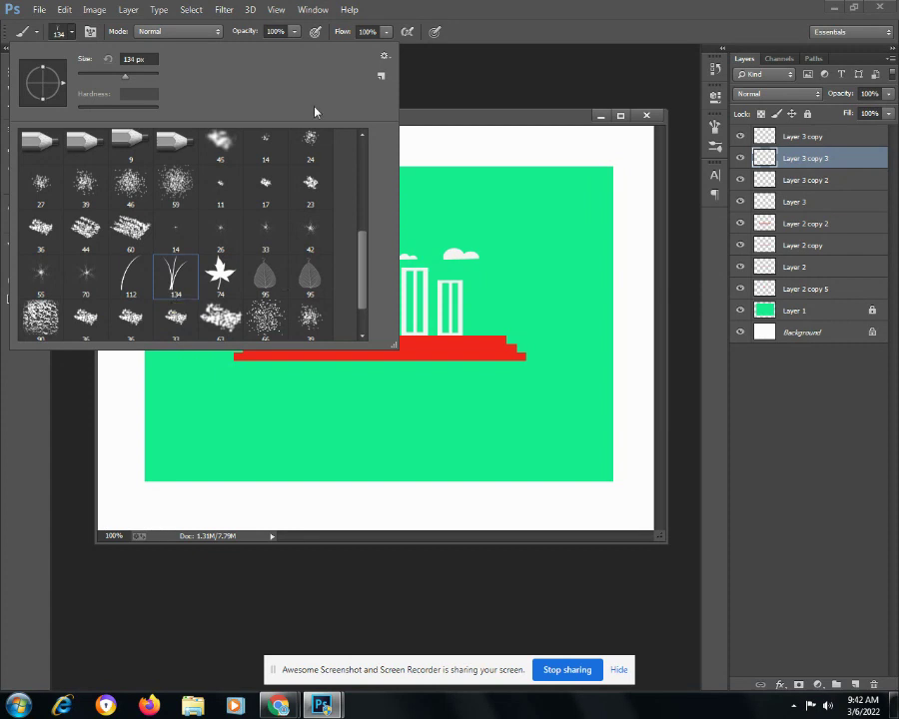
click(74, 35)
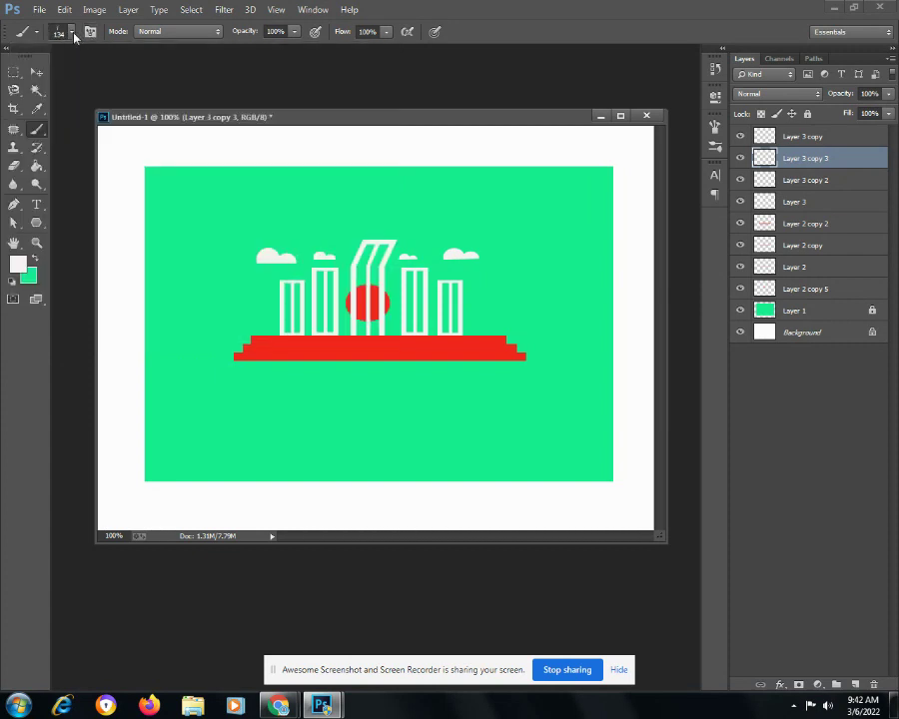
- Set the foreground colour to a very dark green, #00471e
click(33, 259)
click(33, 259)
click(17, 263)
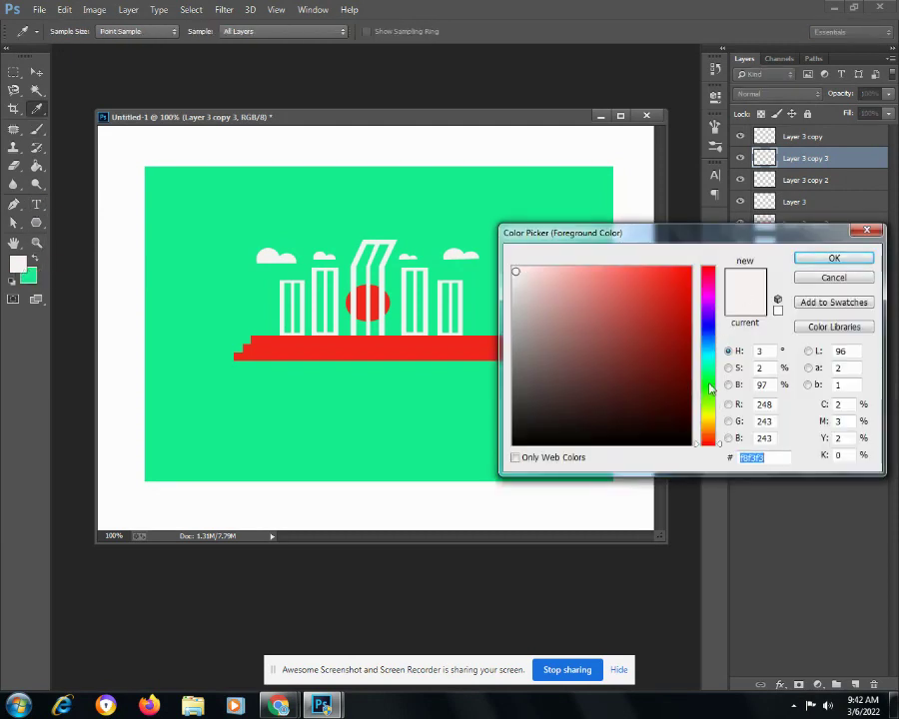
click(710, 378)
drag(685, 328, 689, 396)
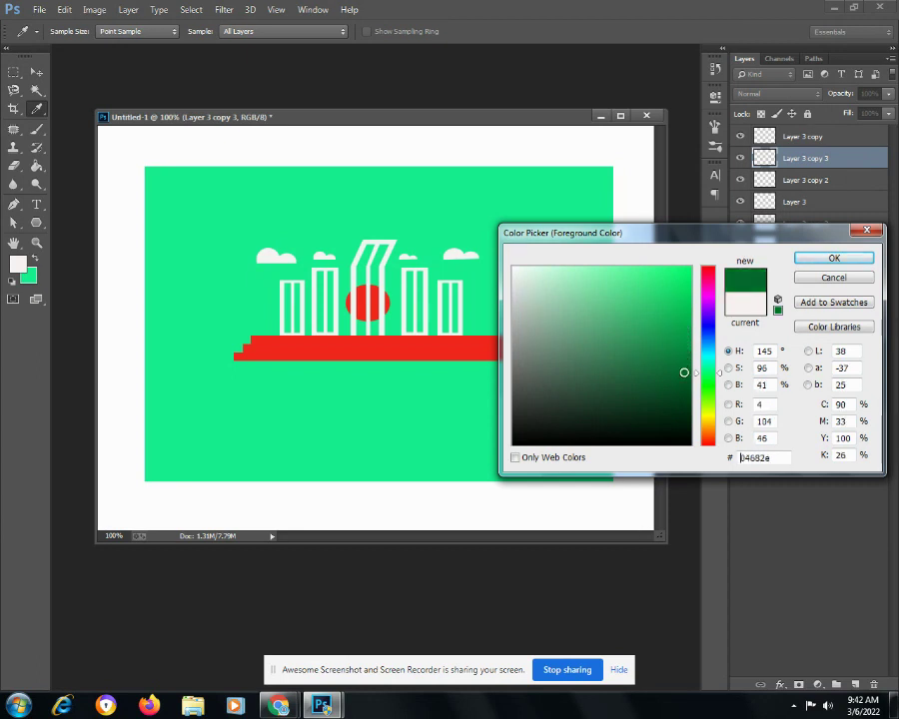
drag(615, 421, 665, 425)
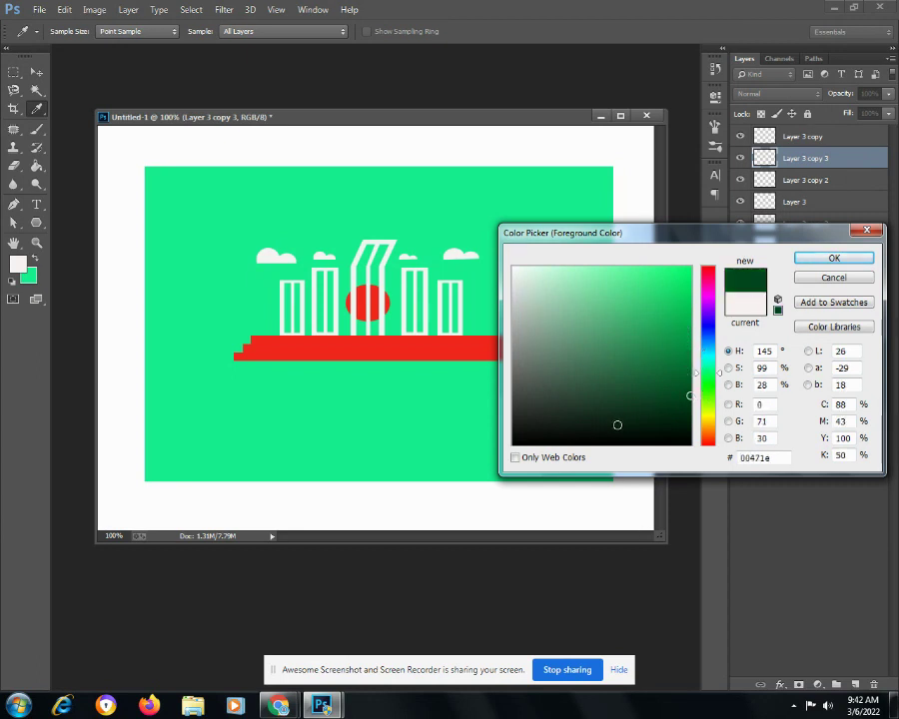
click(817, 260)
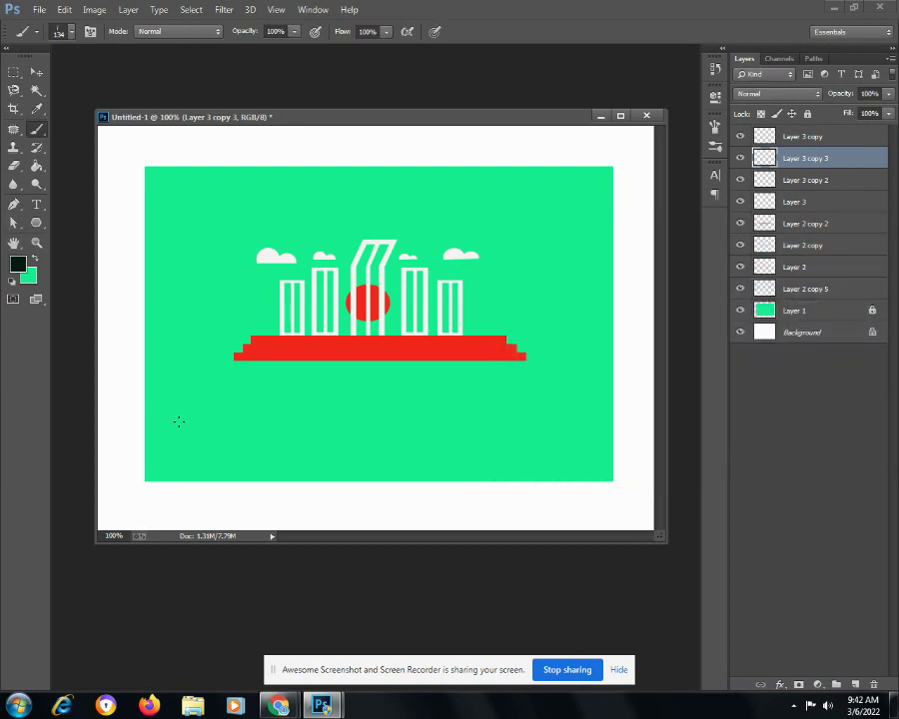
- Paint dark grass strokes across the bottom of the scene and up the left side
mouse_move(181, 425)
mouse_down()
mouse_move(240, 428)
mouse_move(300, 409)
mouse_move(510, 420)
mouse_move(614, 390)
mouse_up()
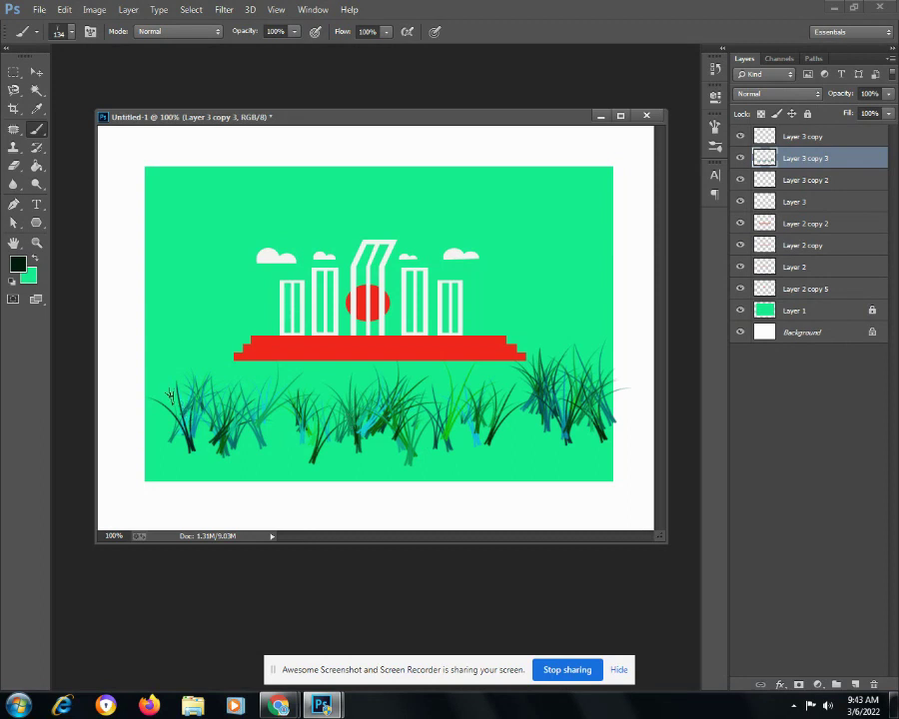
drag(163, 377, 192, 350)
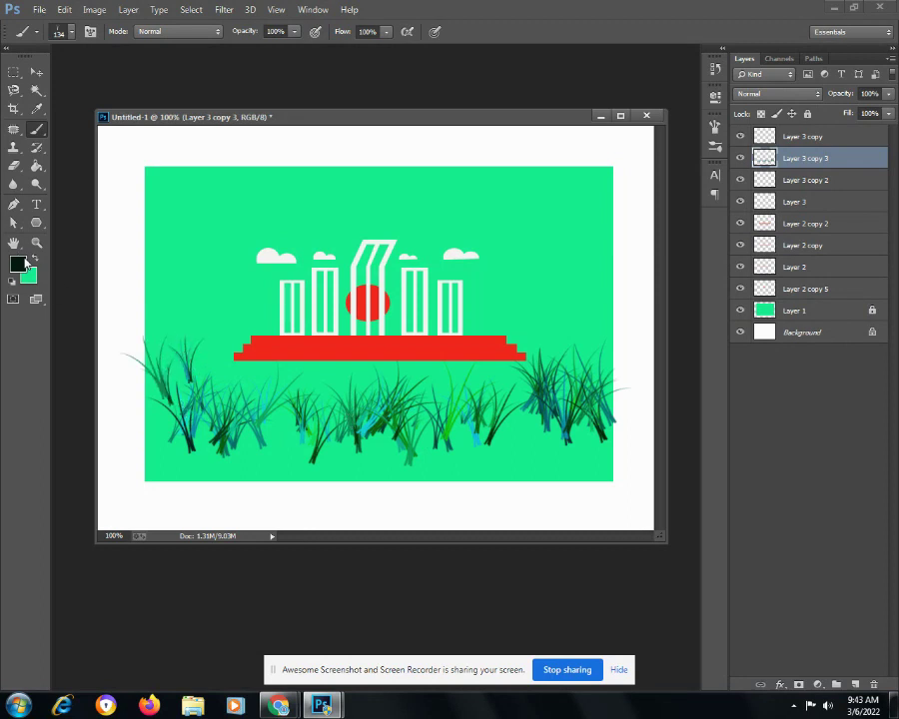
- Switch the brush from the grass tip to Hard Round at 83 px
click(72, 35)
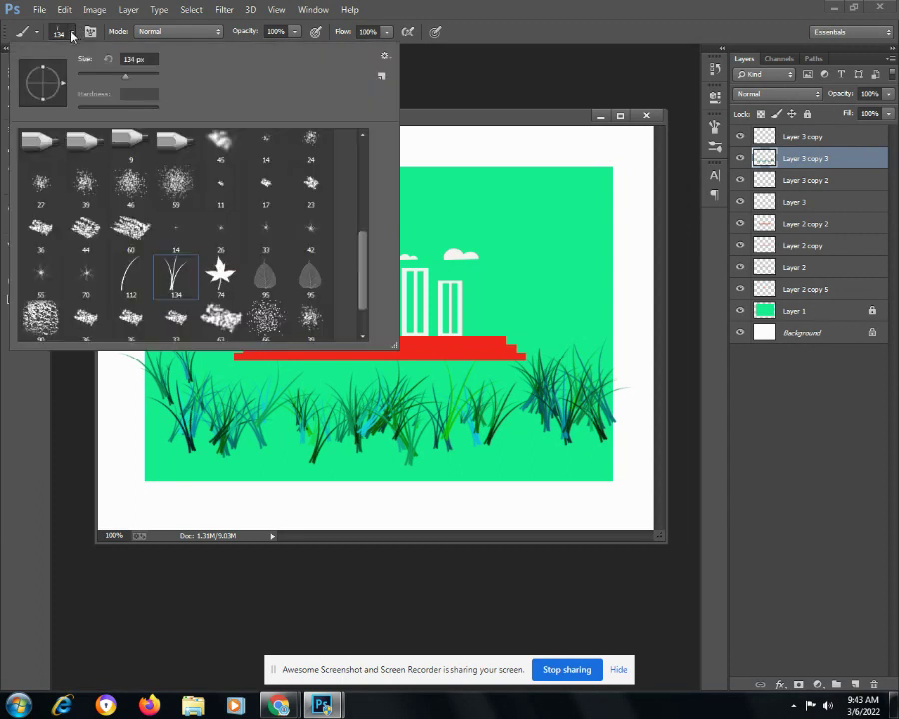
scroll(189, 217, down, 1)
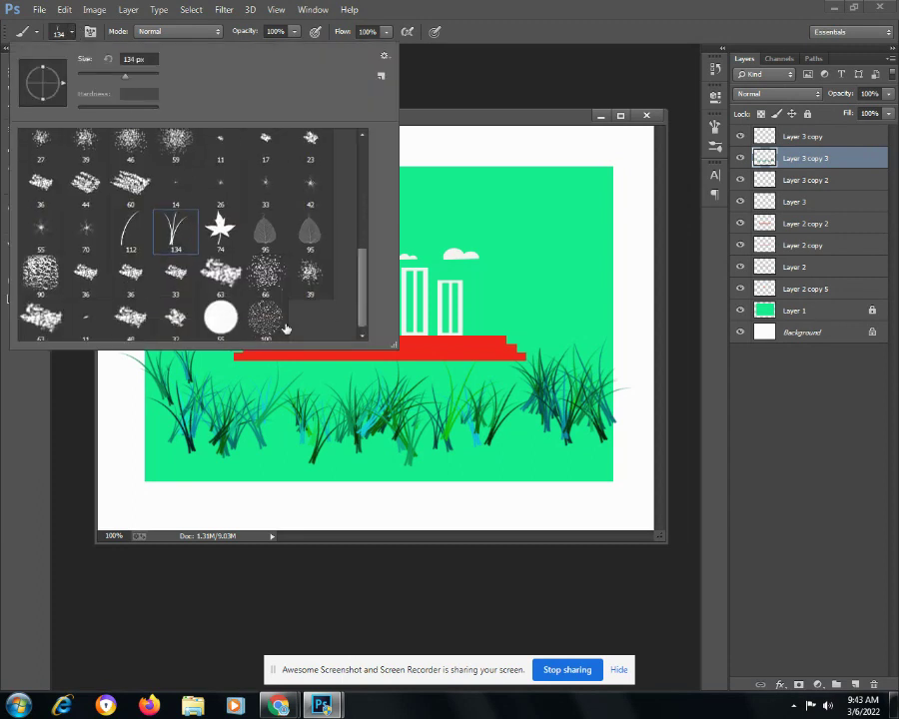
scroll(200, 300, up, 1)
scroll(210, 295, up, 1)
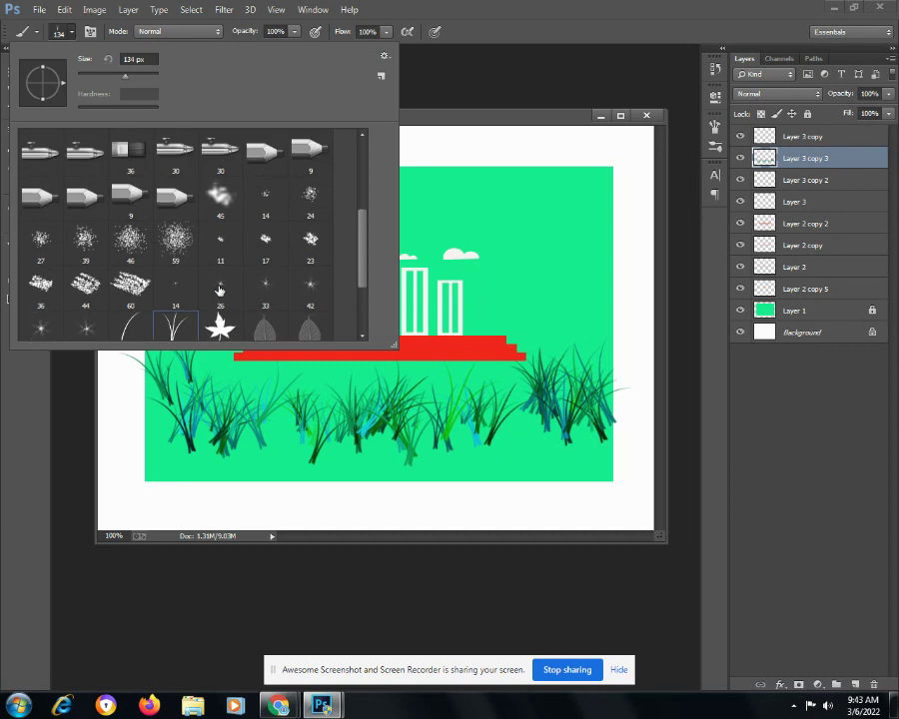
scroll(219, 291, up, 1)
scroll(219, 290, up, 3)
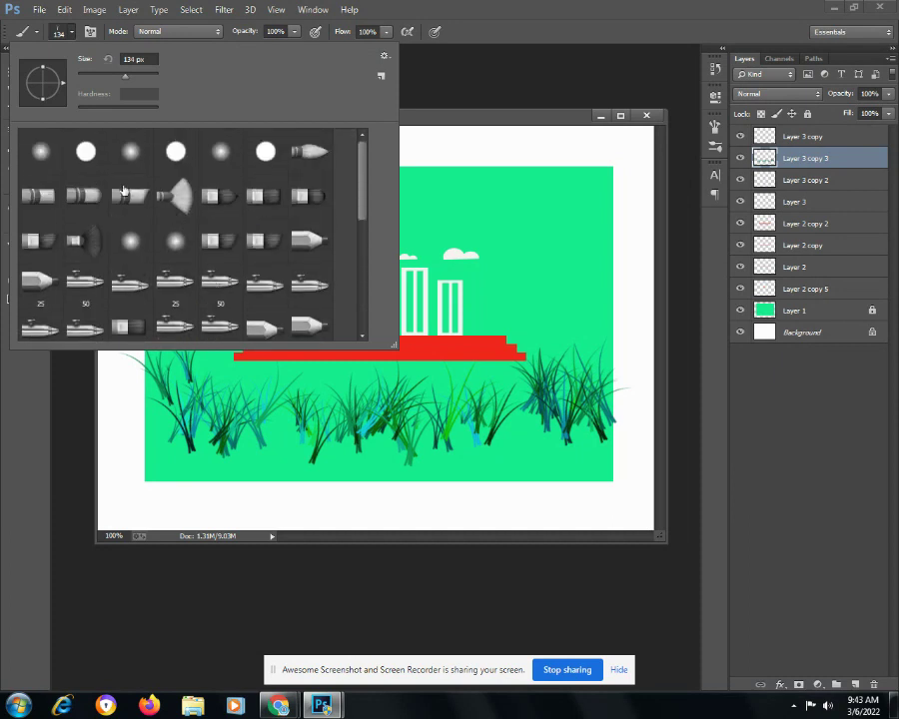
click(85, 151)
drag(146, 77, 140, 79)
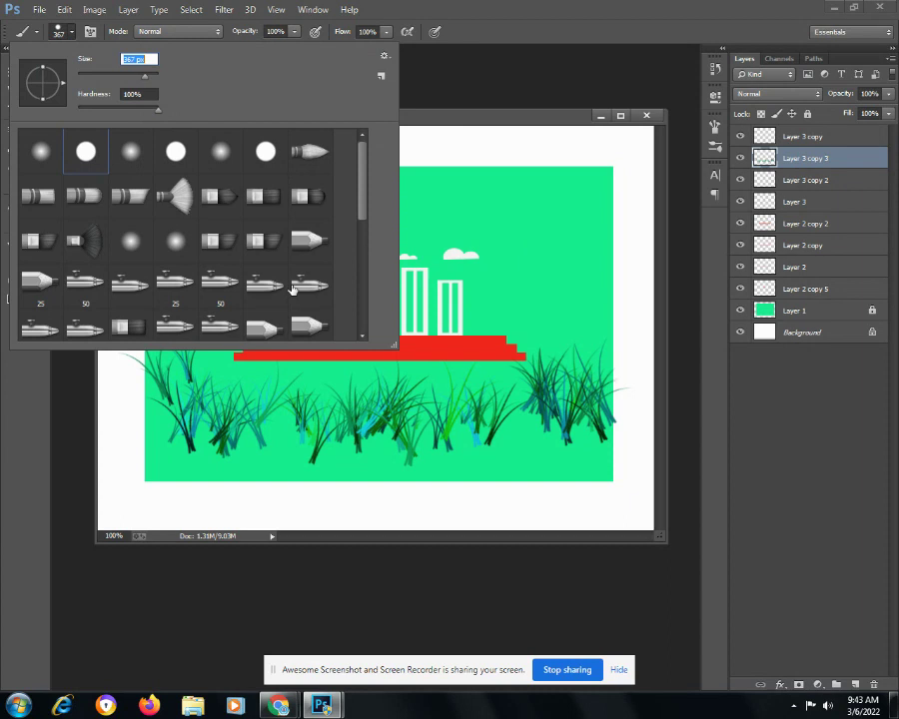
drag(135, 78, 121, 80)
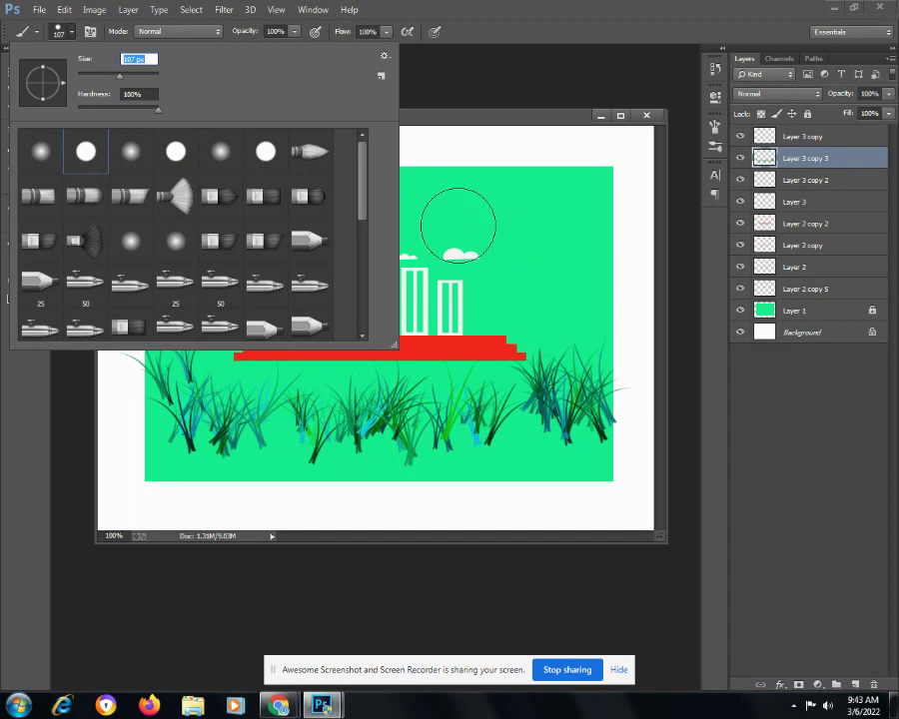
click(111, 76)
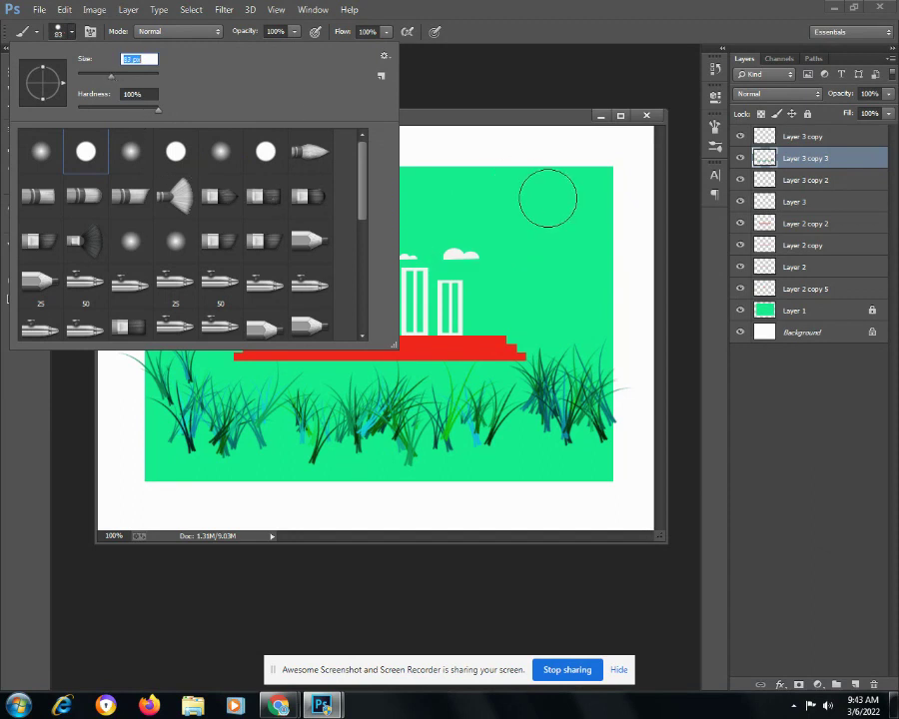
click(71, 37)
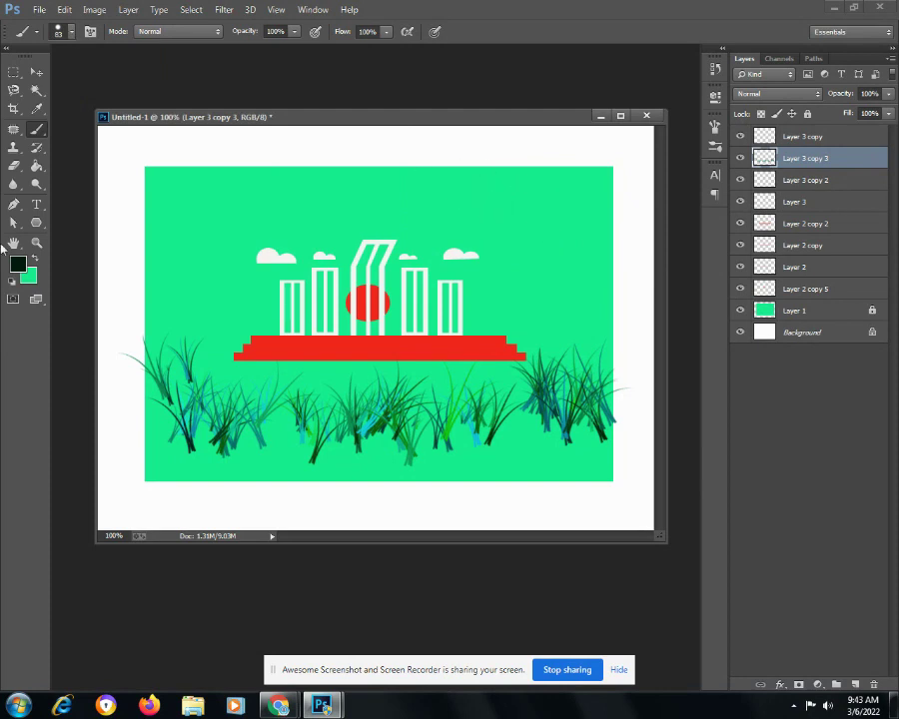
- Make white the foreground colour and stamp a white sun in the upper-right sky
click(18, 263)
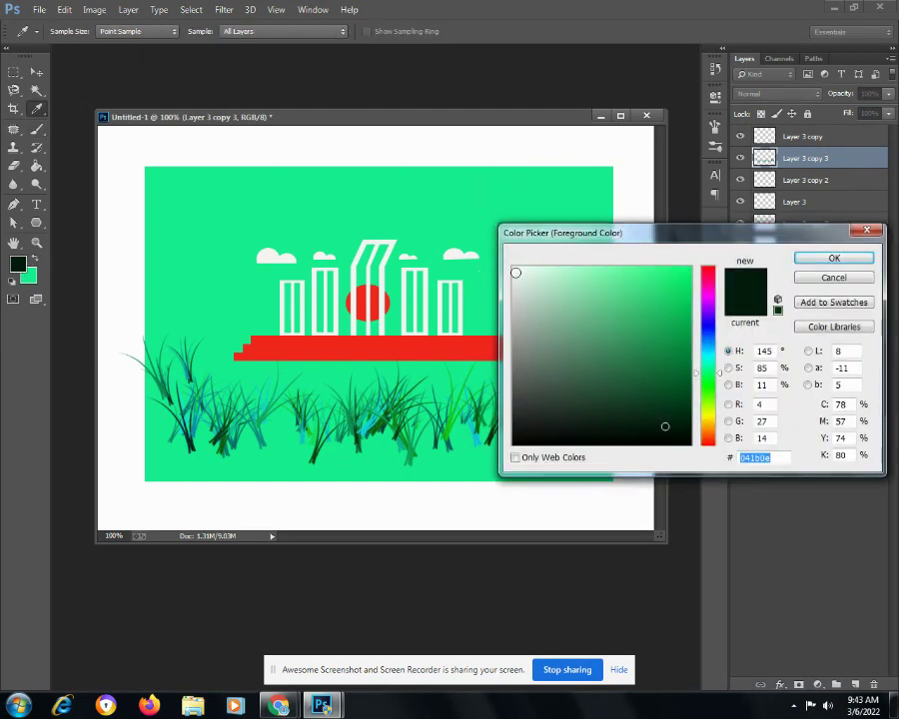
click(516, 271)
click(841, 260)
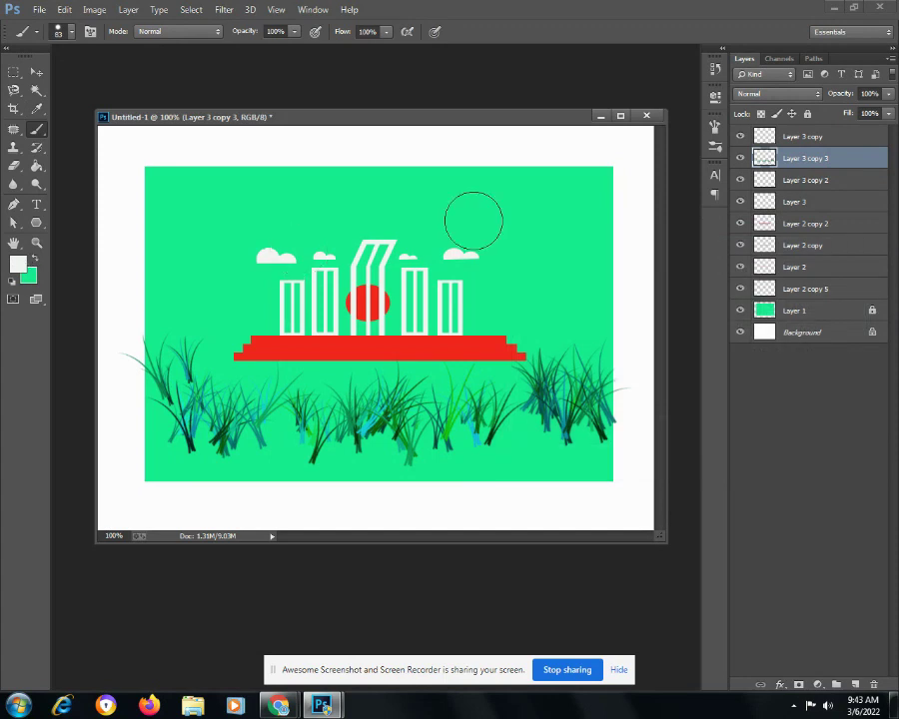
click(532, 220)
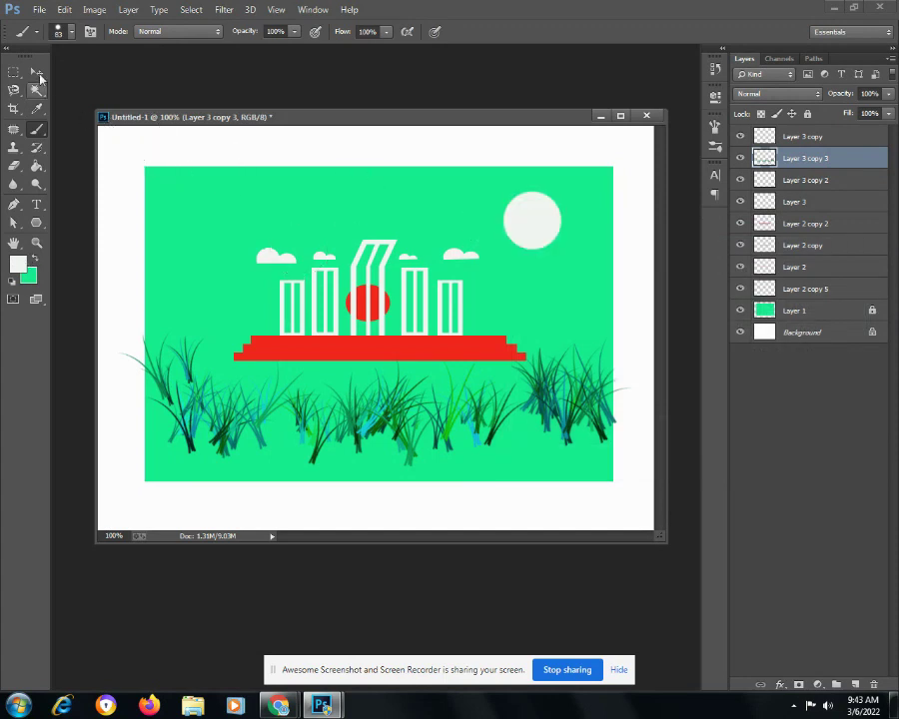
click(72, 33)
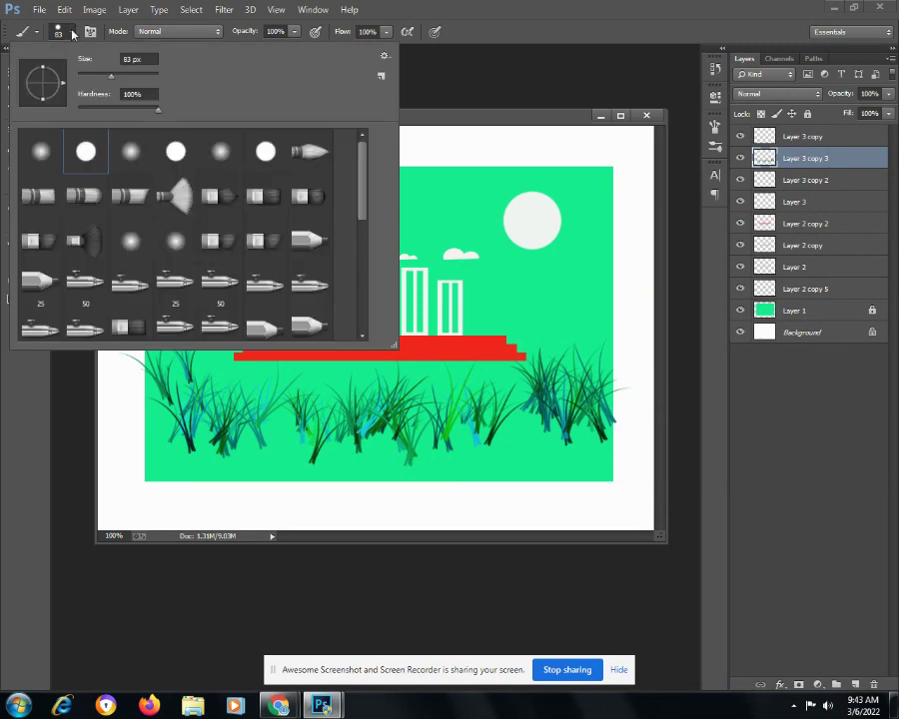
- Paint a glow over the sun with a 167 px Soft Round brush at 0% hardness
click(41, 151)
drag(111, 75, 131, 77)
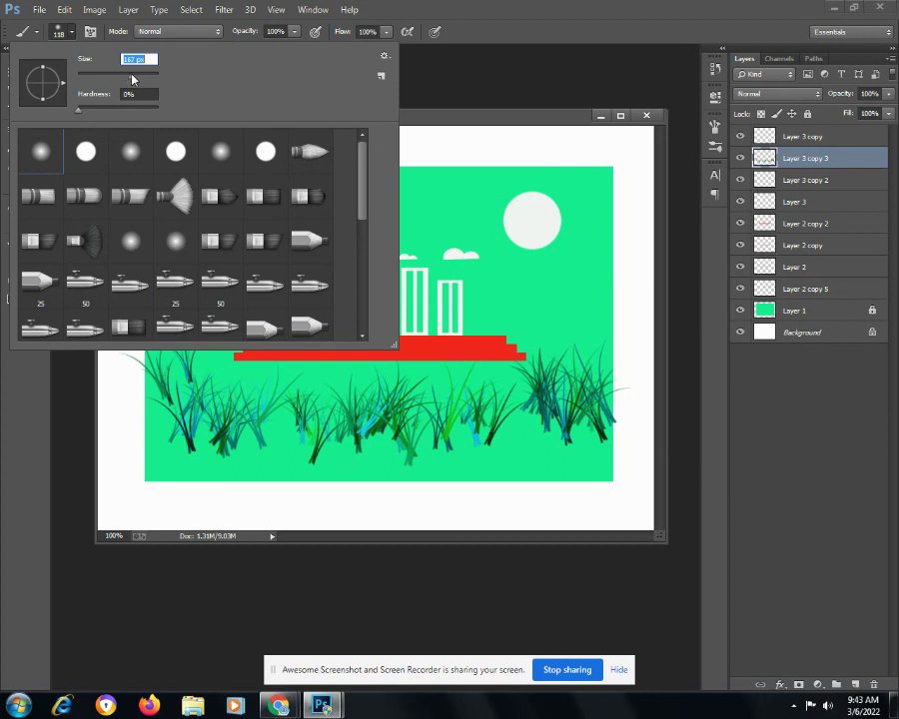
key(Return)
click(533, 219)
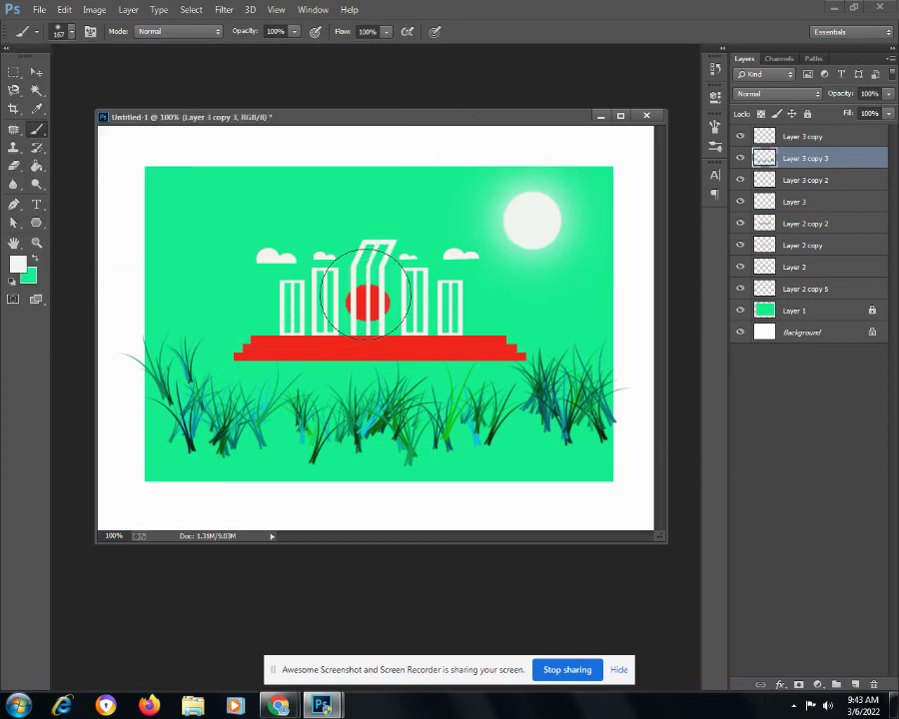
click(531, 224)
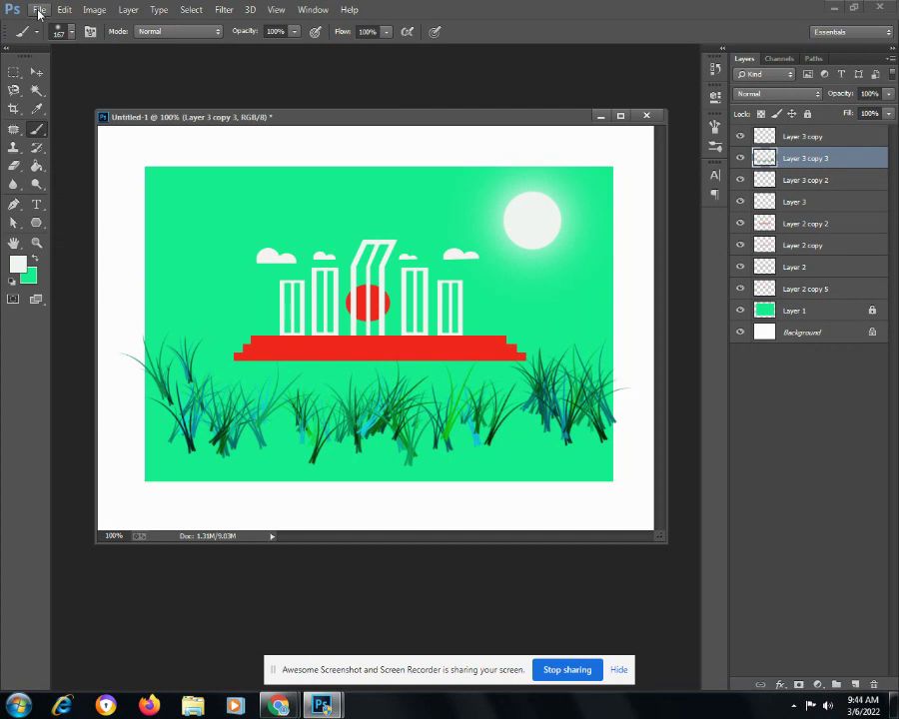
- Switch to the Move tool and deselect all layers
click(38, 12)
click(38, 12)
click(36, 72)
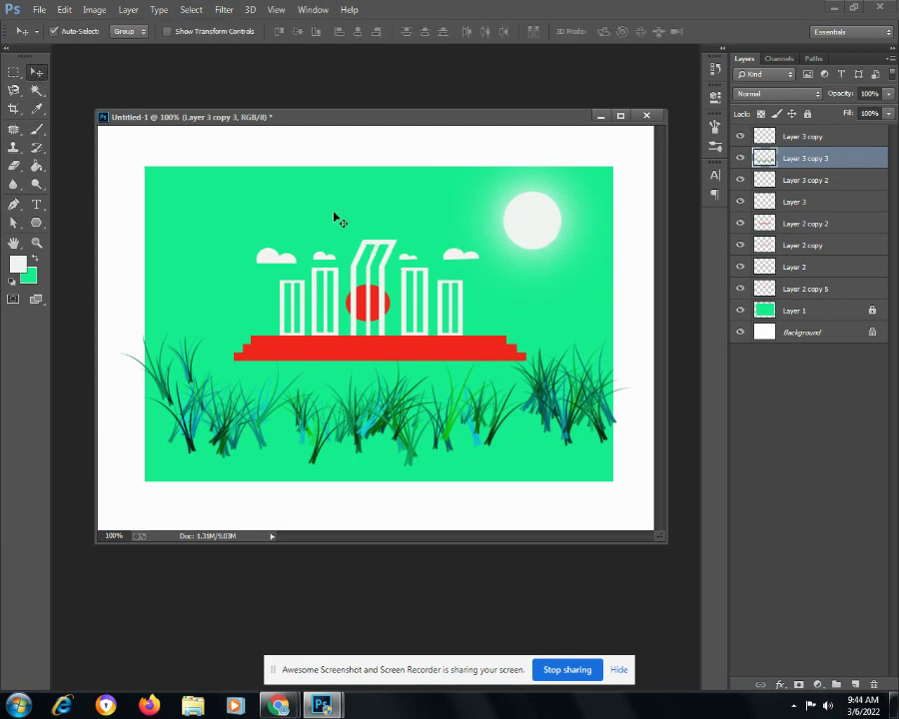
click(236, 235)
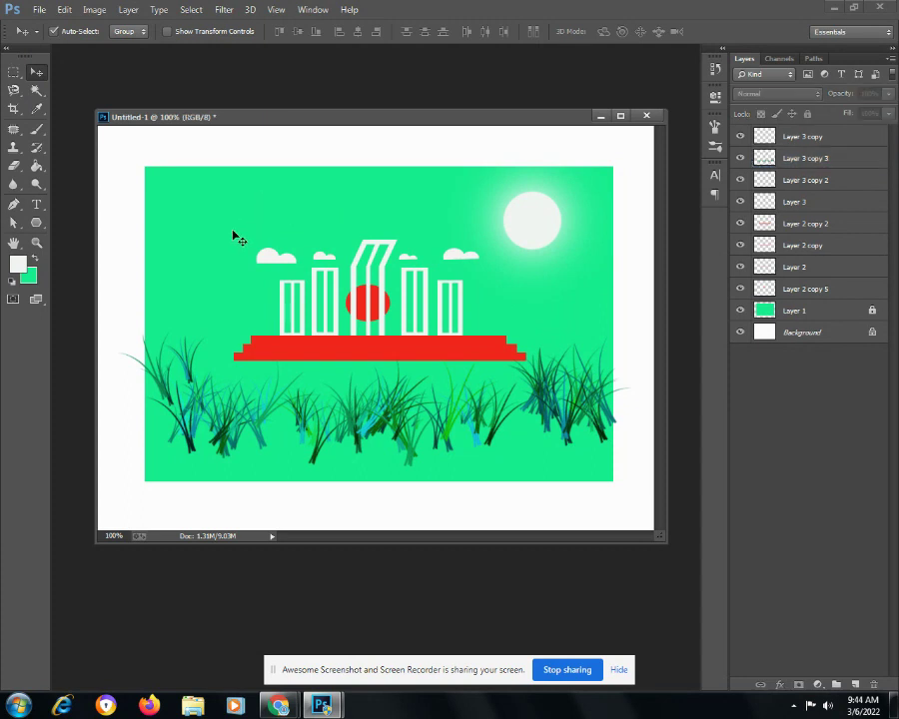
- Select Layer 1, the green background layer, and unlock it for editing
click(740, 311)
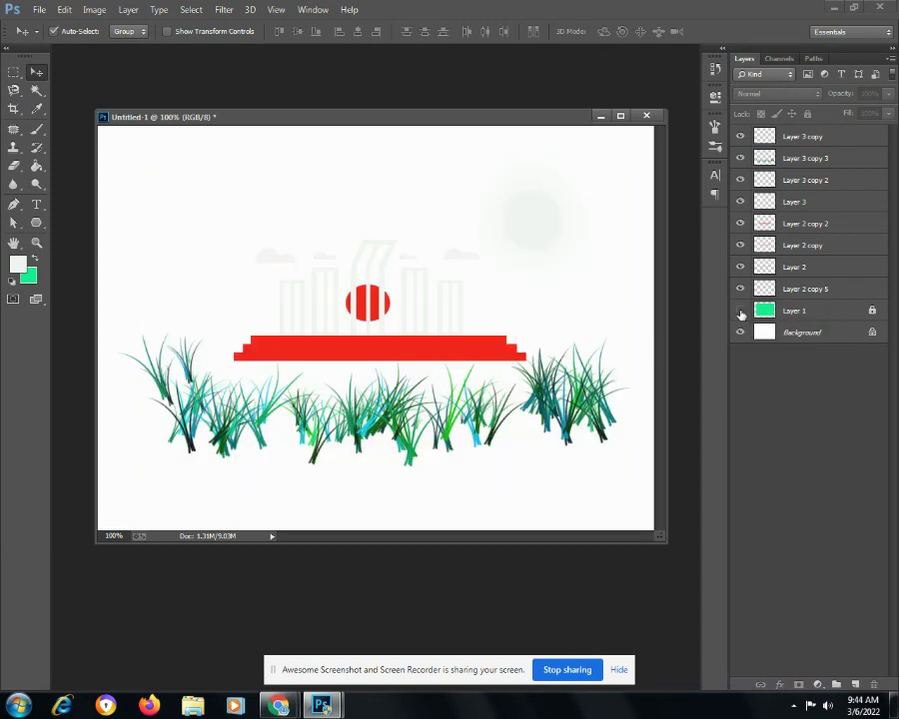
click(740, 312)
click(740, 311)
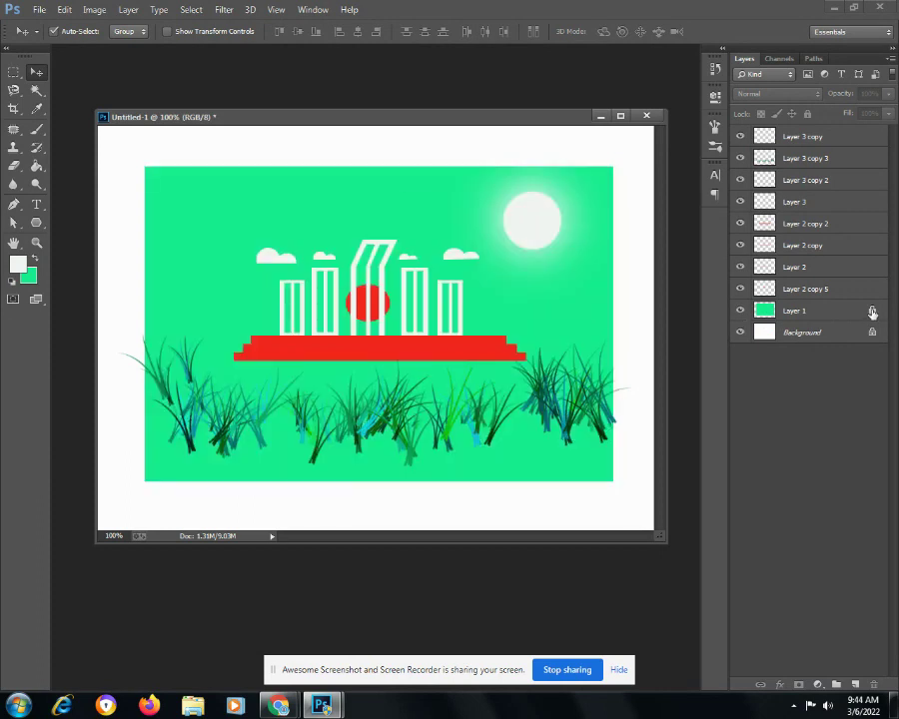
click(870, 311)
click(459, 268)
click(811, 313)
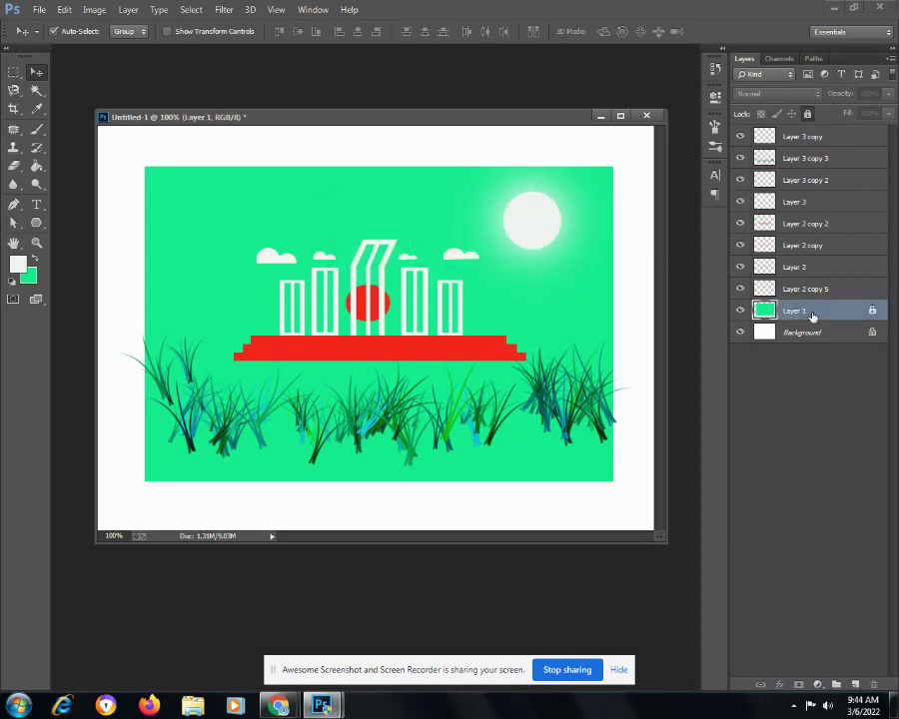
click(807, 114)
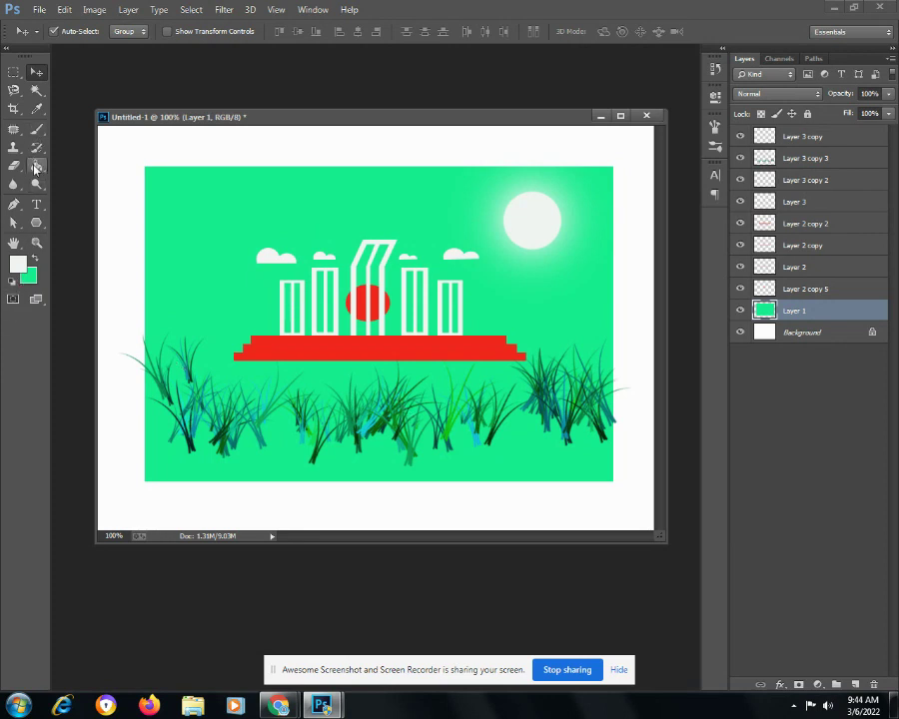
- Choose the Gradient Tool and open its dark red to green gradient in the Gradient Editor
drag(38, 167, 90, 162)
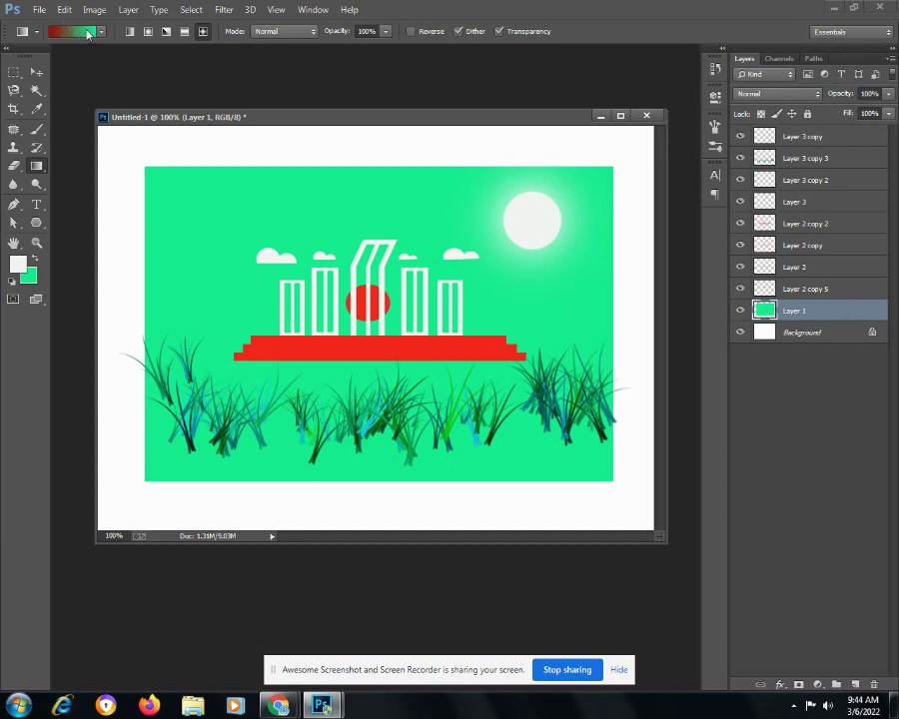
click(101, 33)
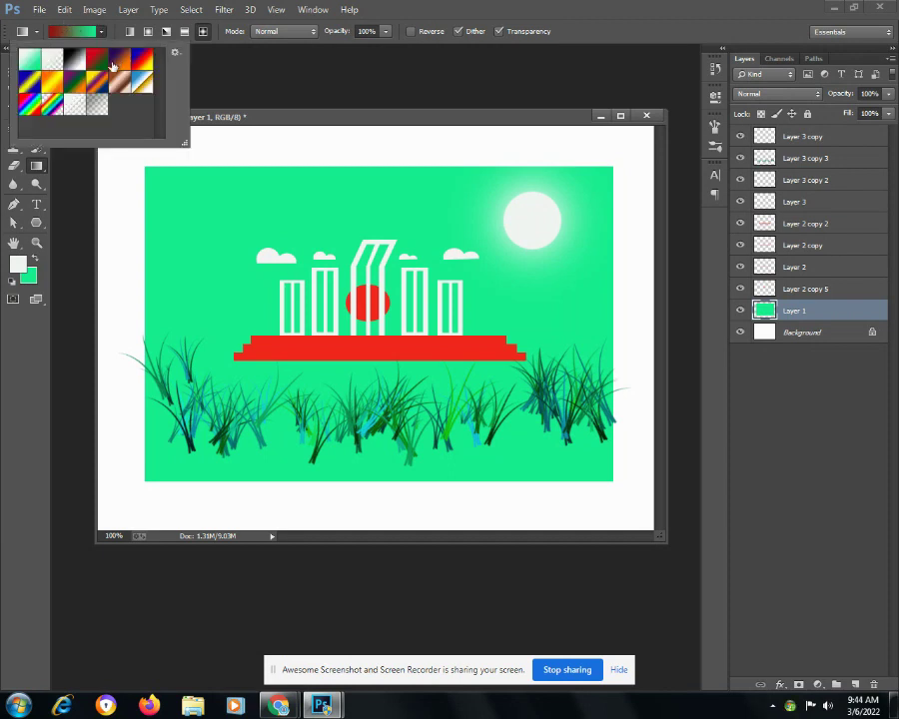
click(70, 31)
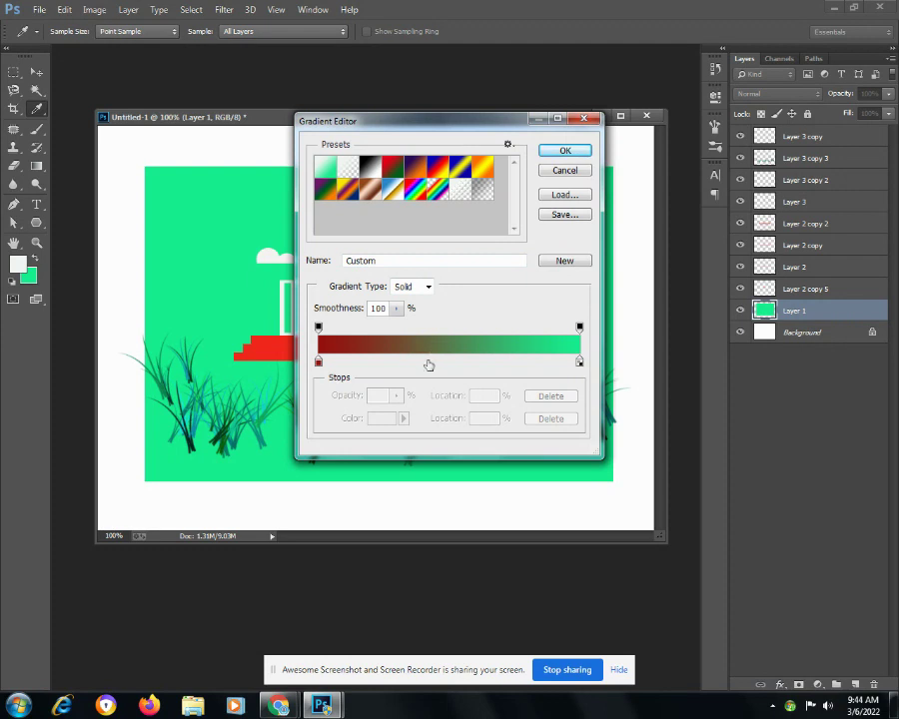
- Add a white stop at 42% and change the left stop to olive #96980f
click(429, 363)
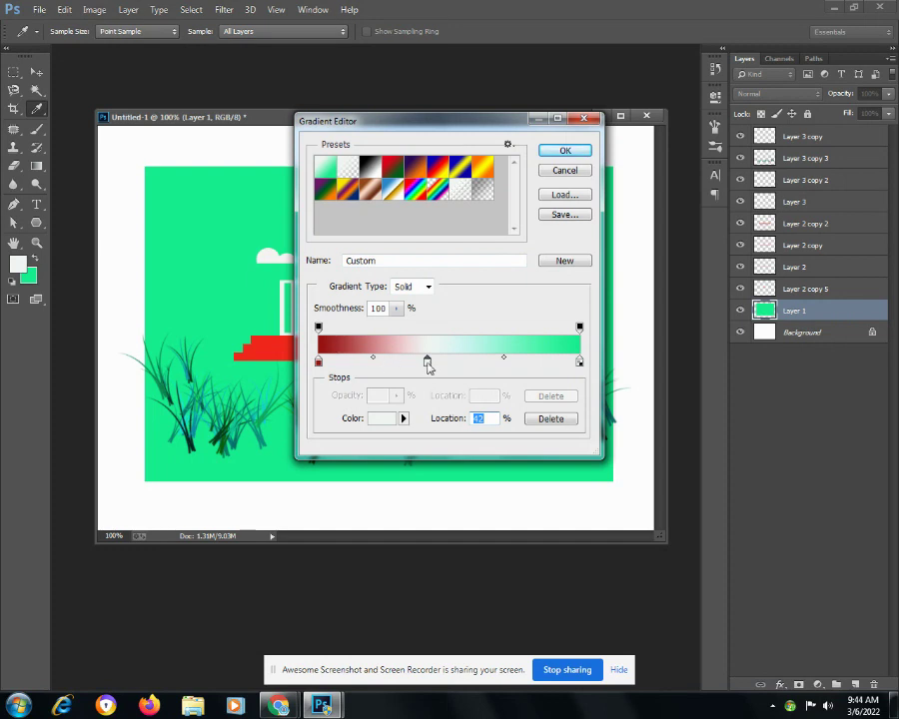
click(319, 362)
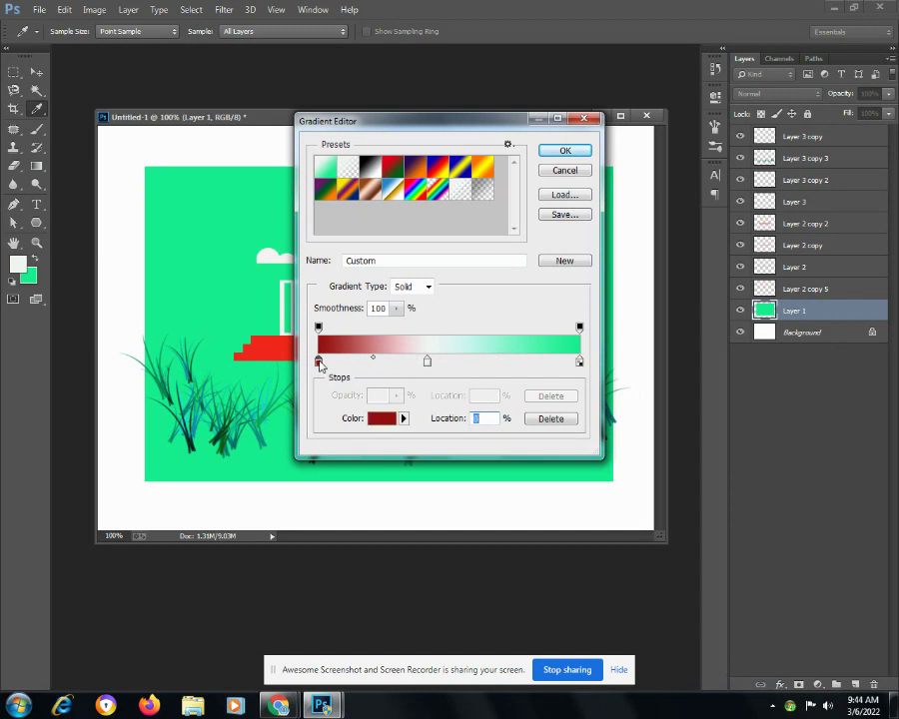
double_click(318, 363)
click(706, 420)
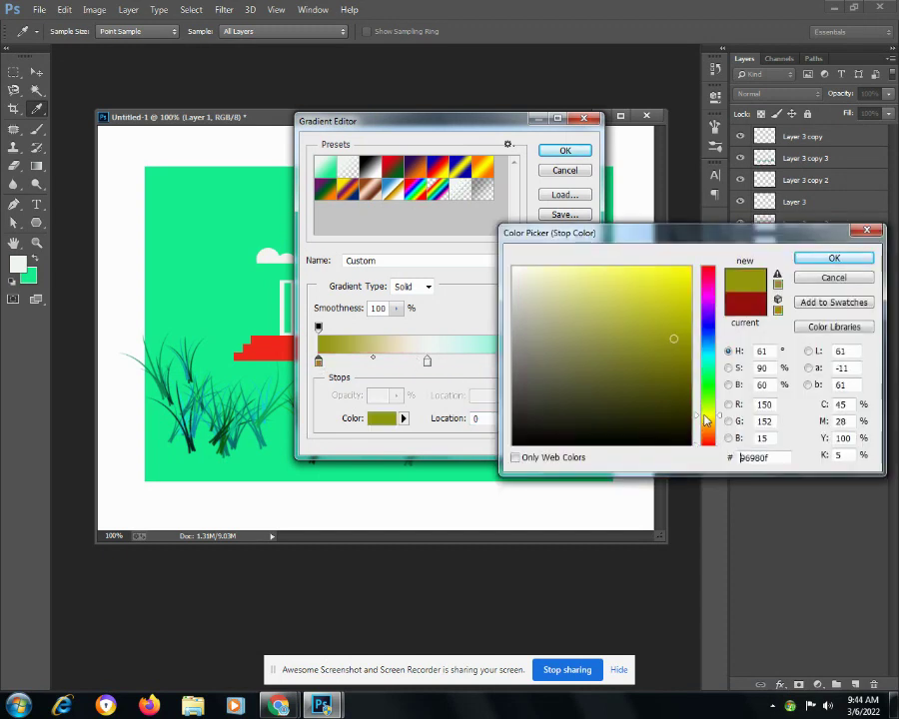
click(832, 257)
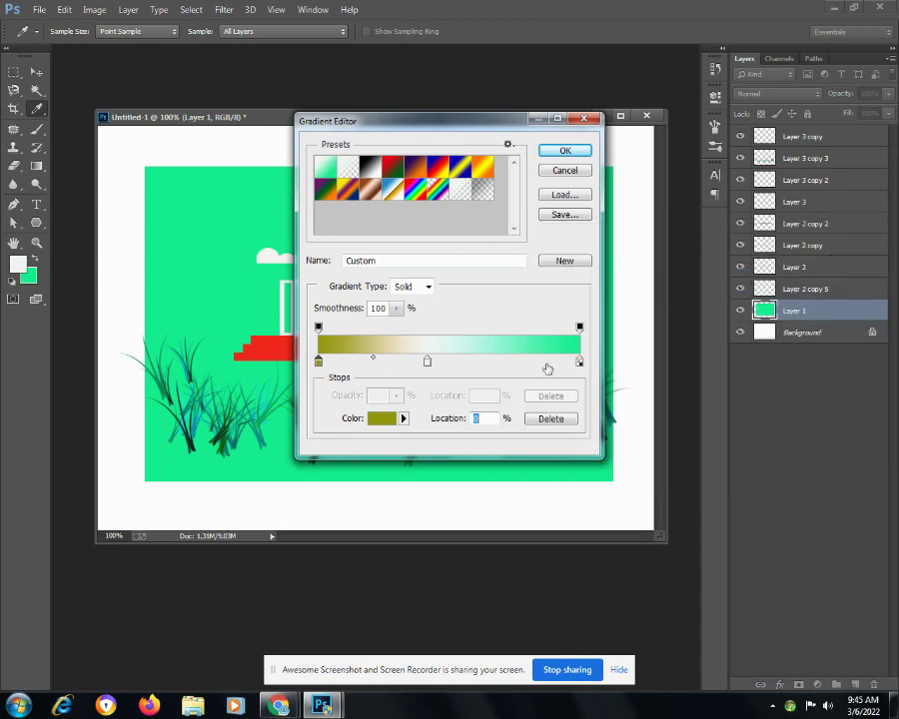
click(567, 151)
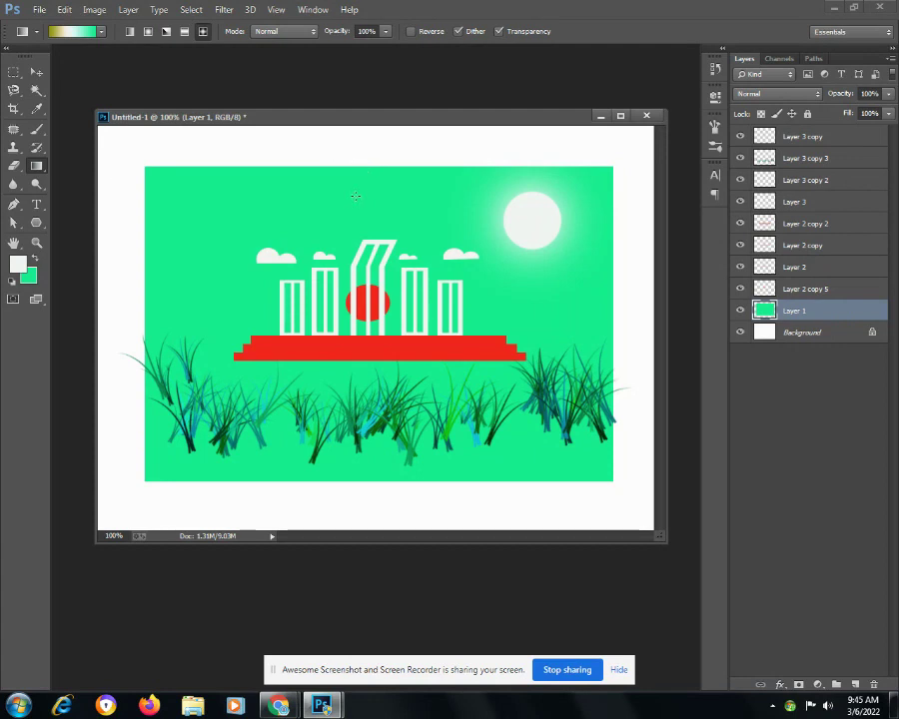
- Drag the gradient vertically from the top to the bottom of the canvas on Layer 1
drag(365, 147, 372, 489)
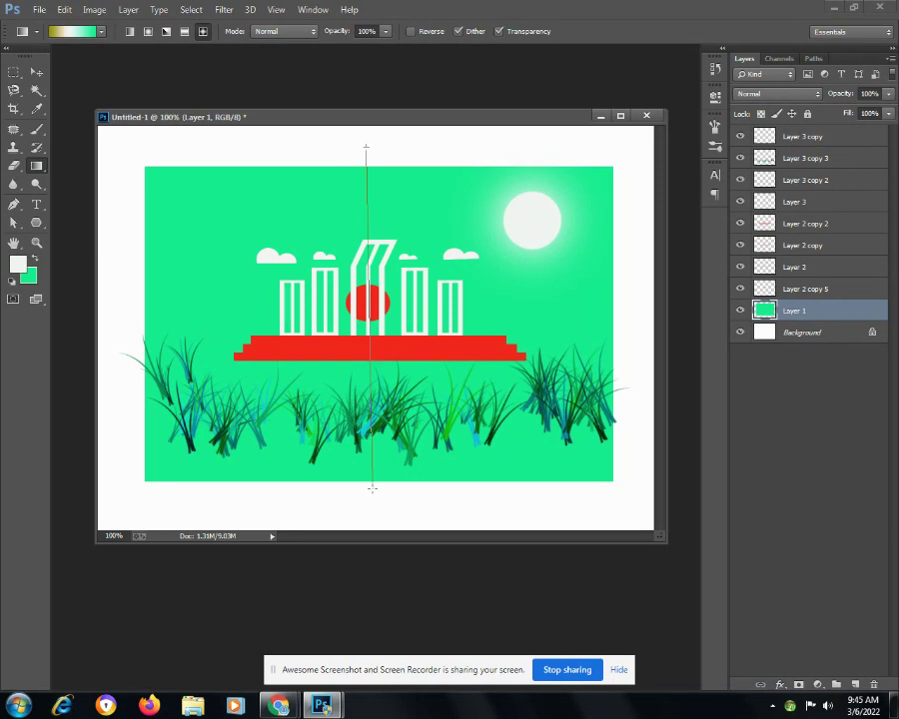
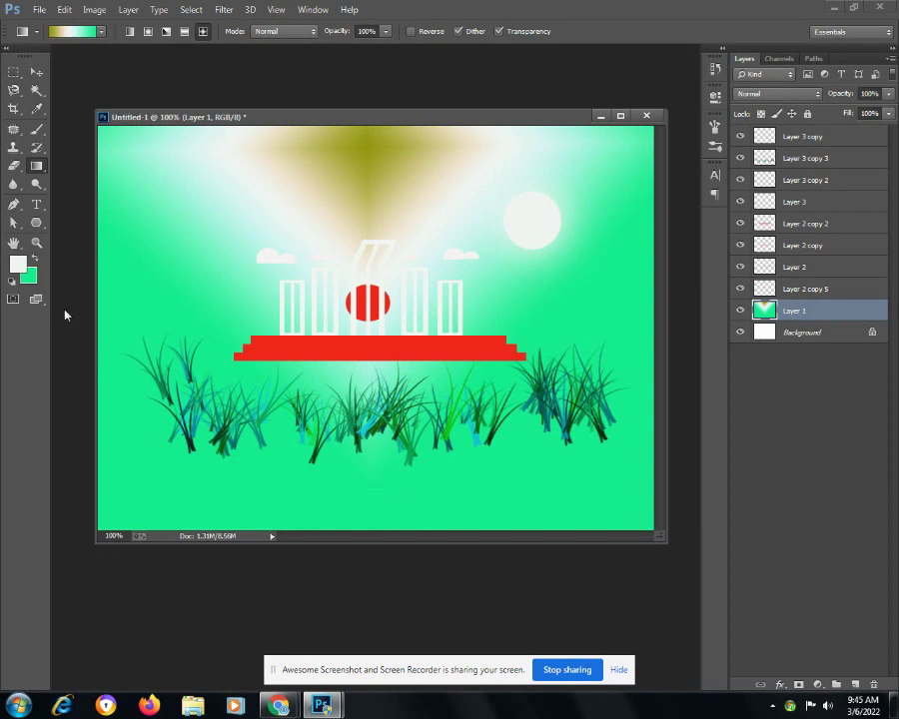
- Fill Layer 1 with a diagonal gradient: olive top-right, through white, to green bottom-left
click(79, 33)
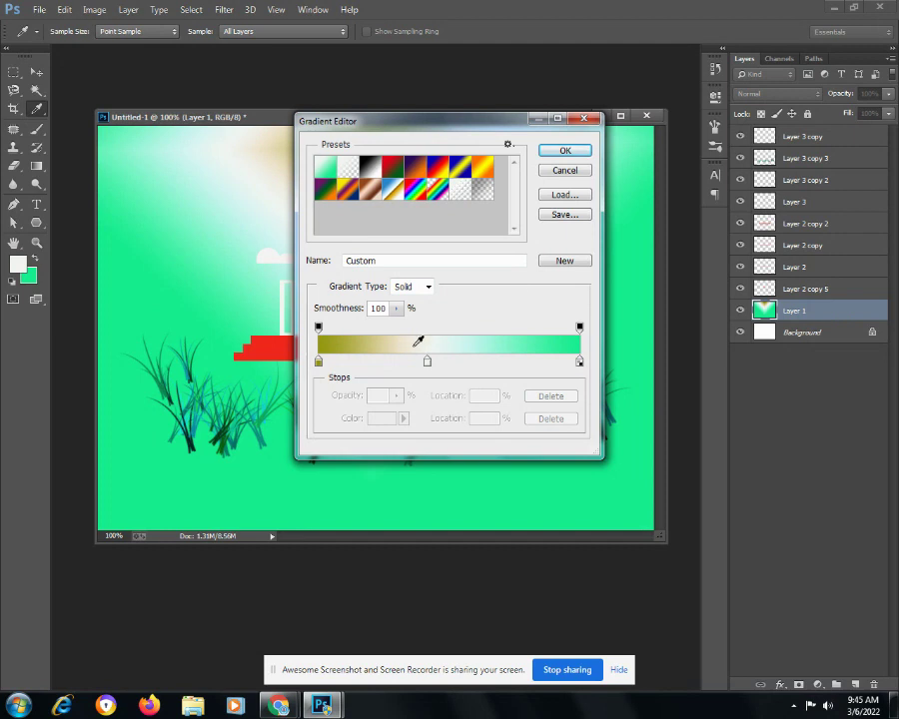
key(Return)
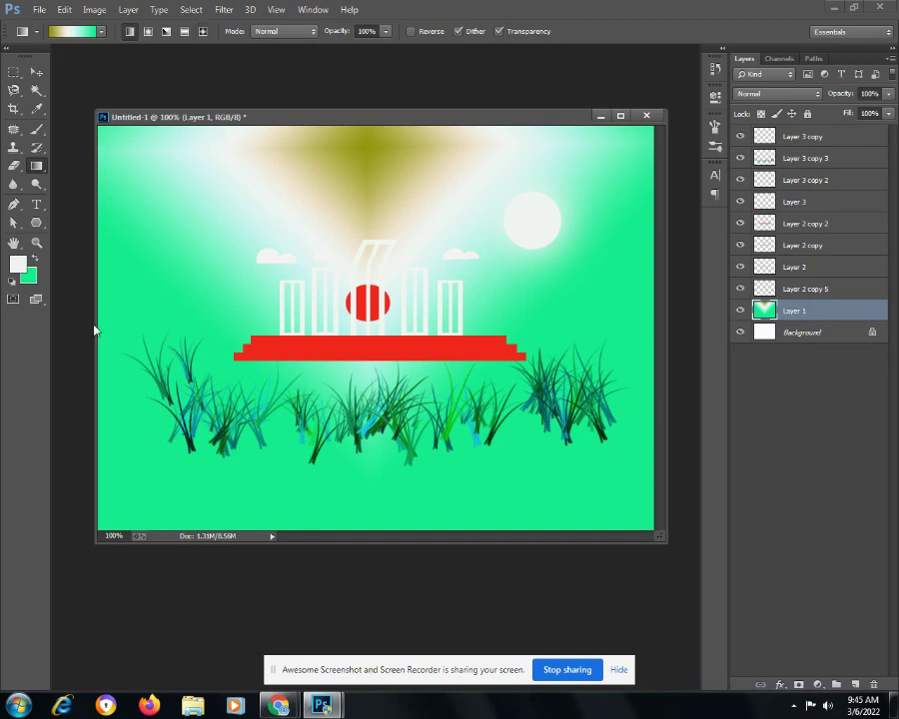
drag(125, 326, 643, 340)
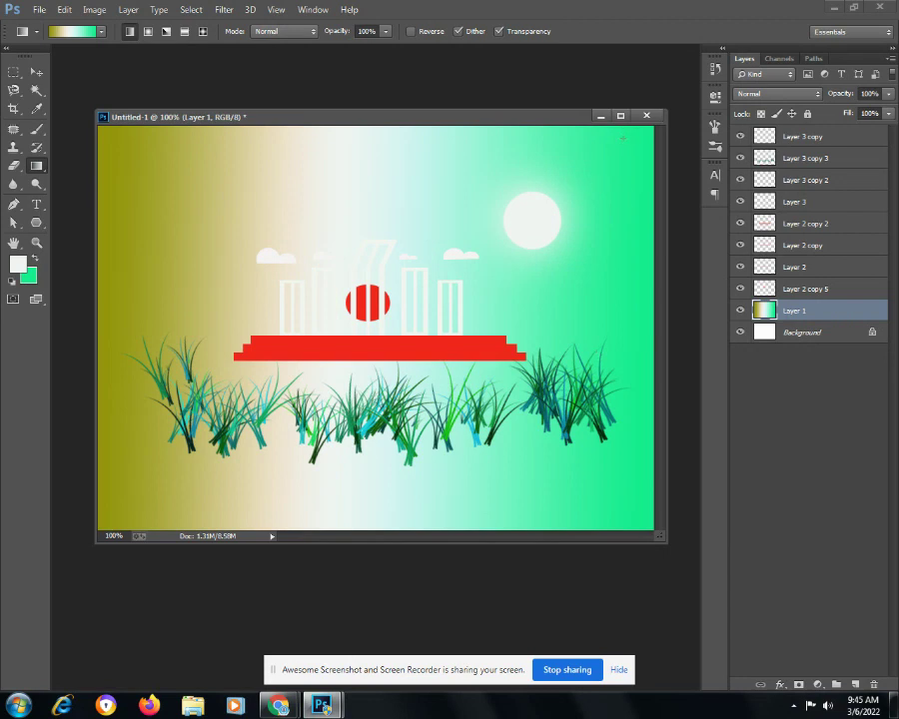
drag(629, 140, 134, 516)
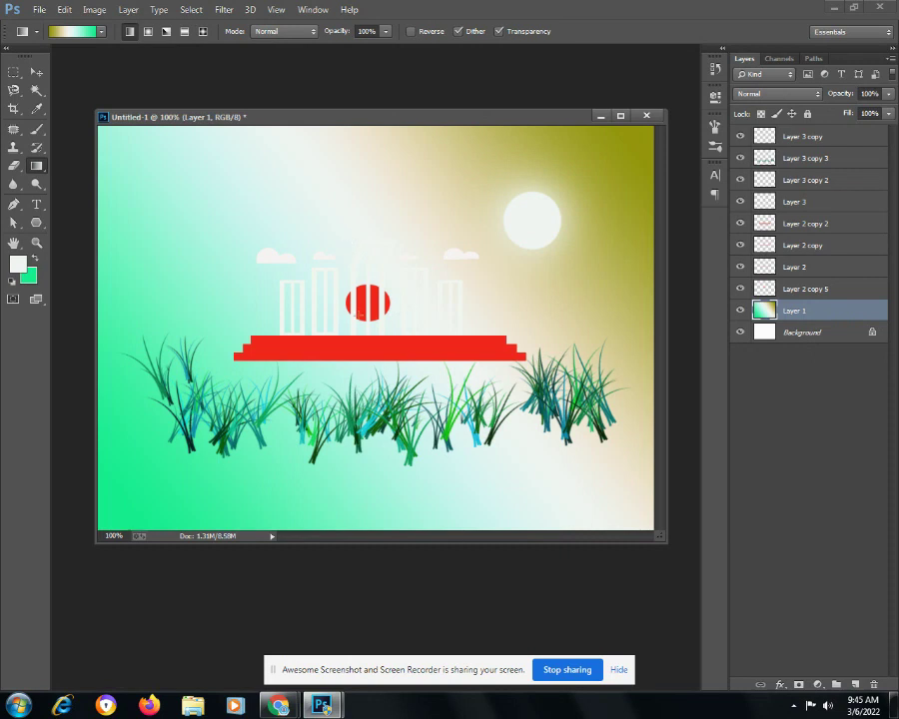
- Set the gradient's middle stop to dark green 021d0d and redraw the sky from top-right to bottom-left
click(72, 31)
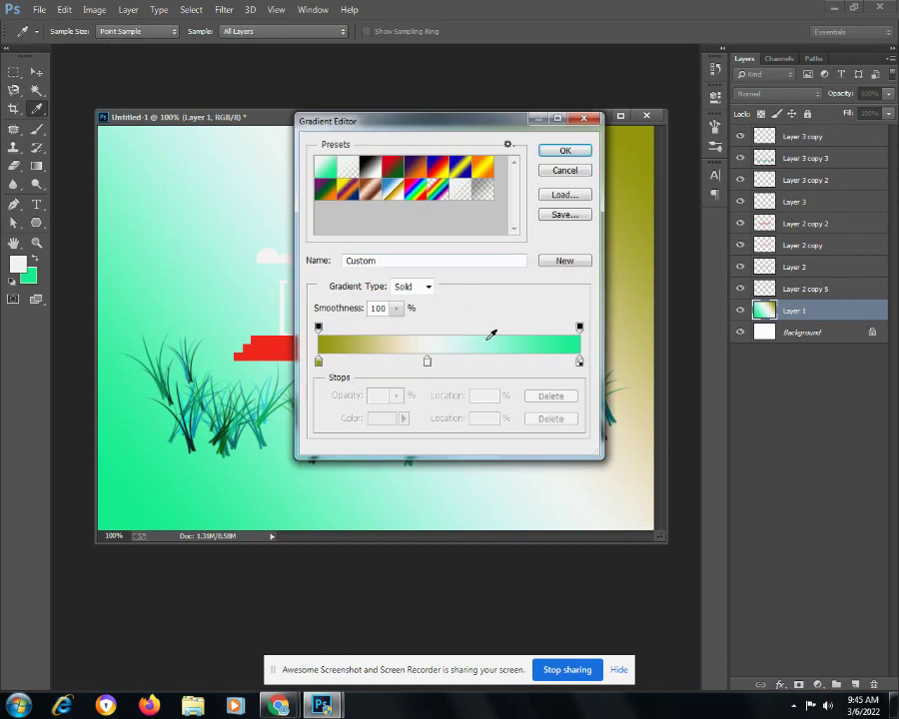
double_click(427, 361)
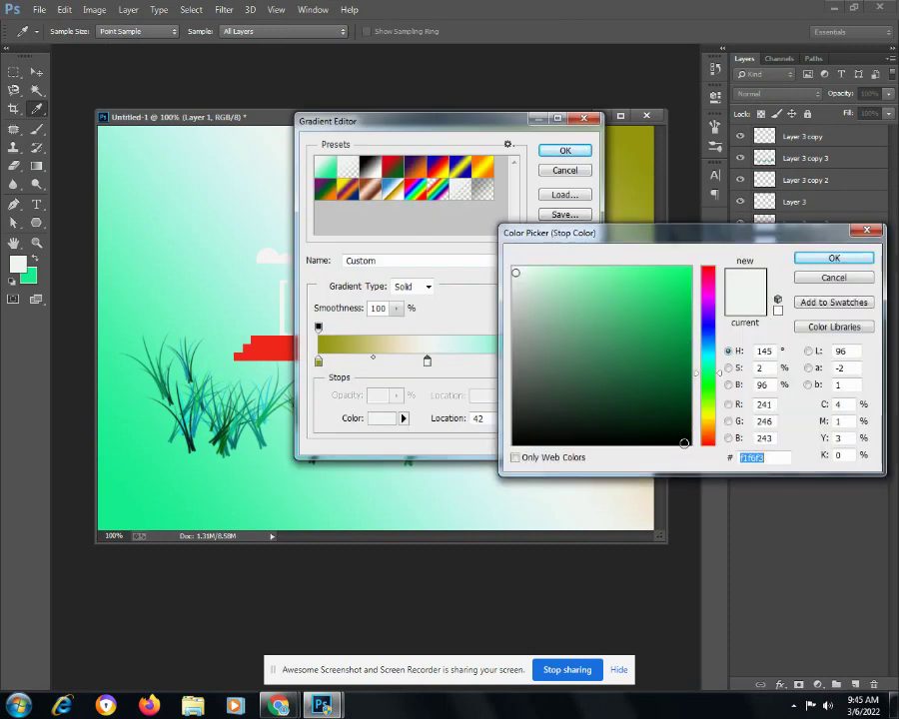
click(685, 443)
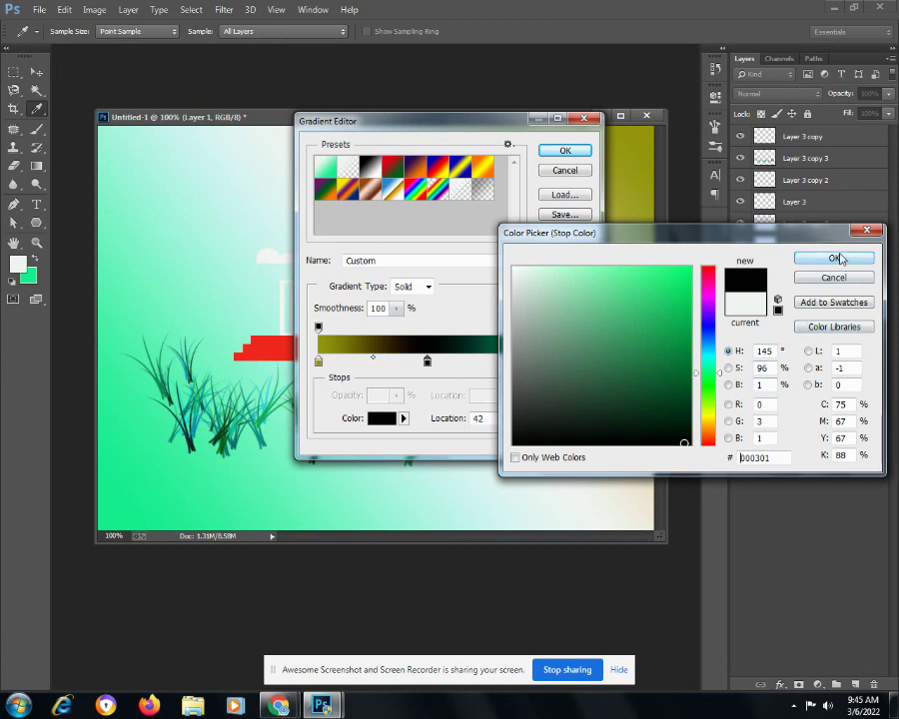
click(679, 426)
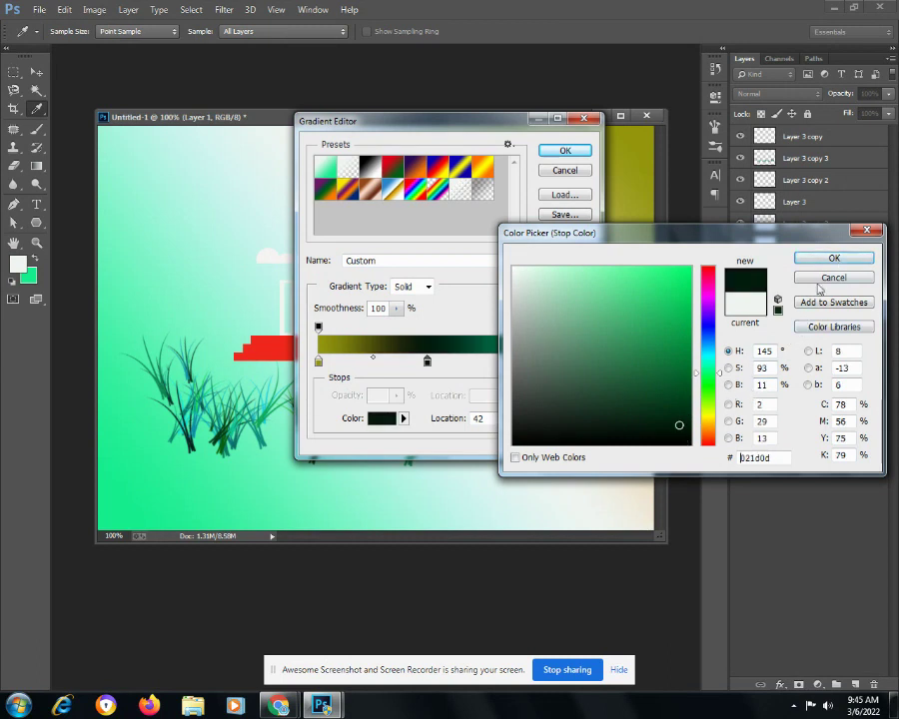
click(805, 258)
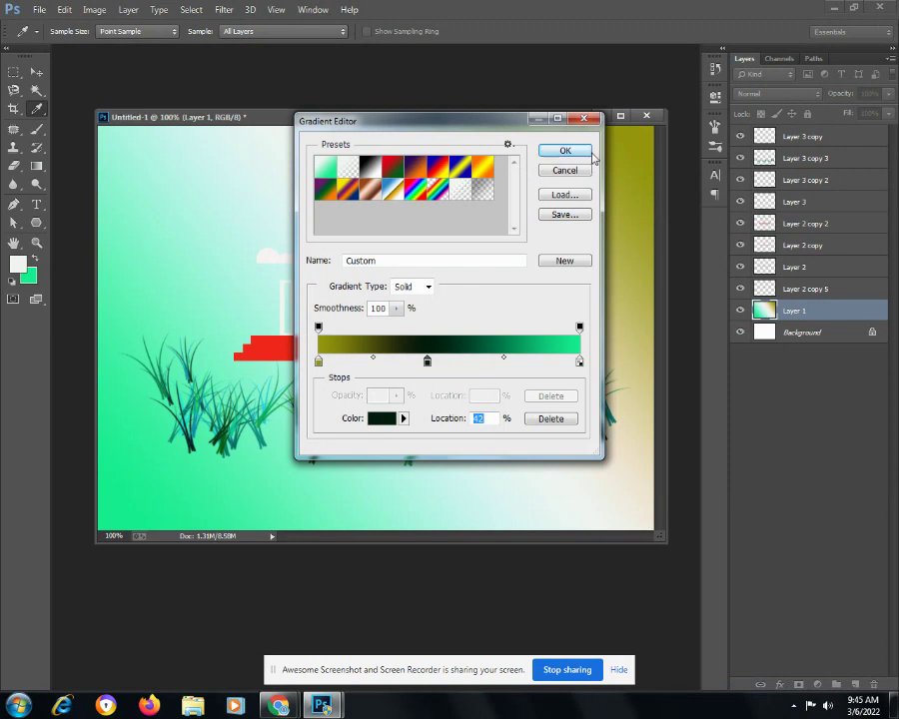
click(565, 151)
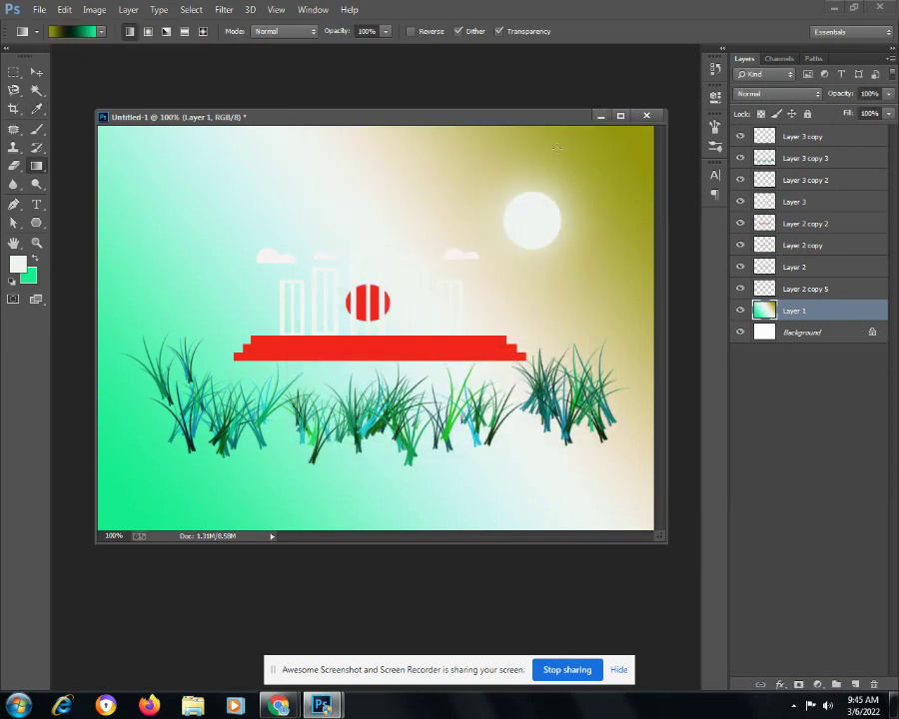
drag(609, 141, 155, 473)
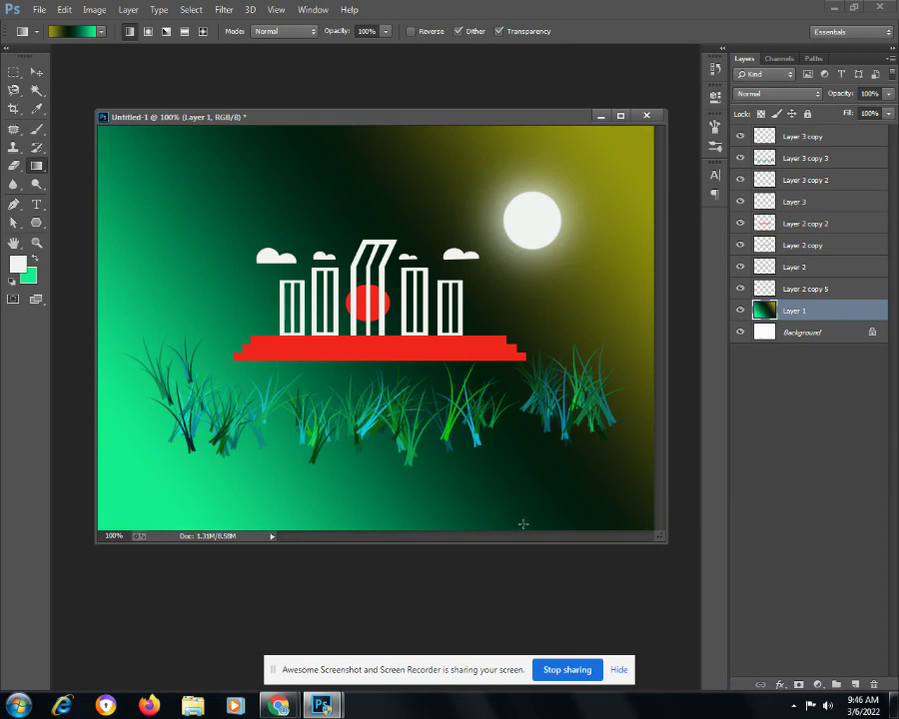
- Choose the Brush tool with the 112 px Dune Grass preset
right_click(36, 171)
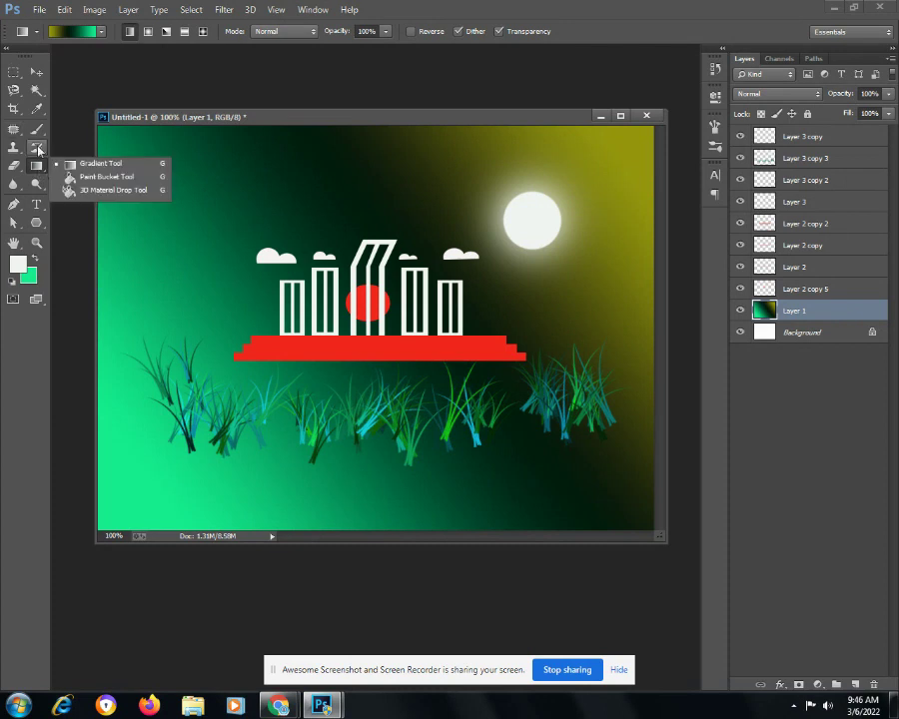
click(36, 130)
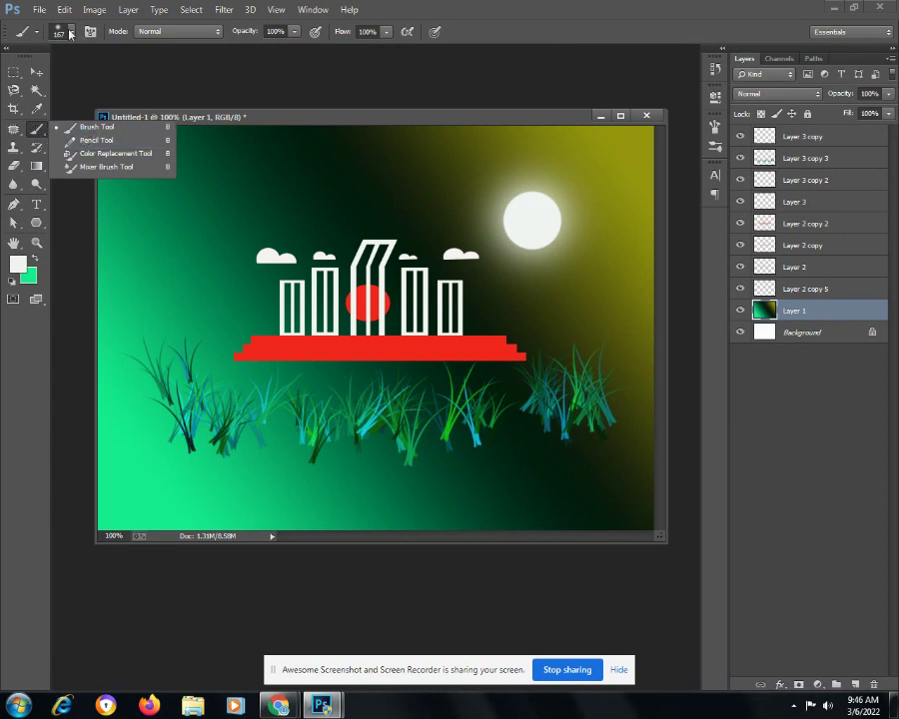
click(62, 31)
scroll(176, 231, down, 2)
scroll(176, 231, down, 1)
scroll(175, 231, down, 1)
scroll(176, 231, down, 1)
scroll(176, 231, down, 1)
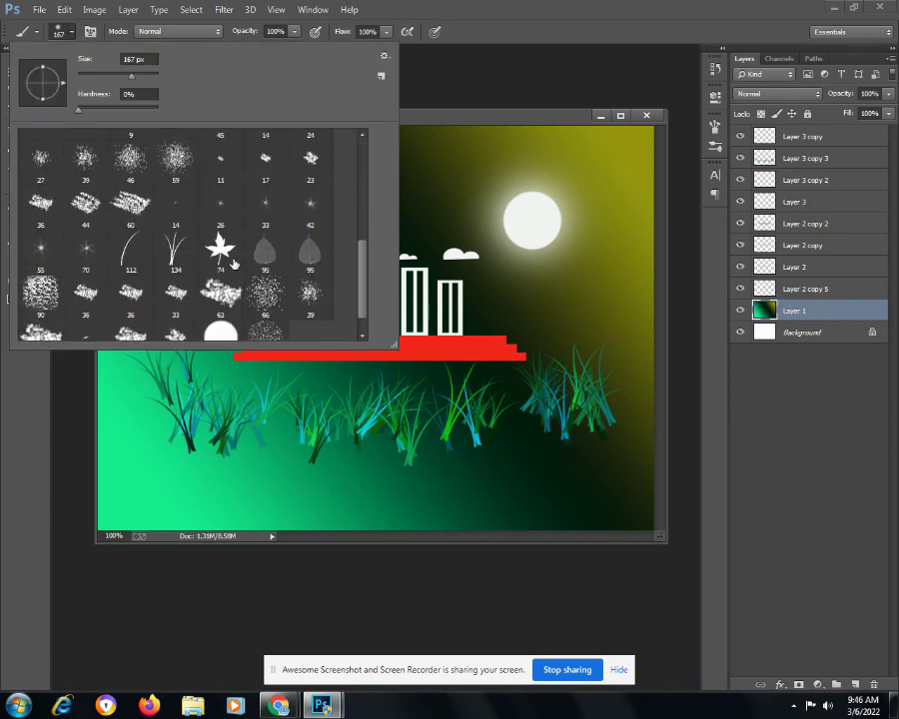
scroll(216, 269, down, 1)
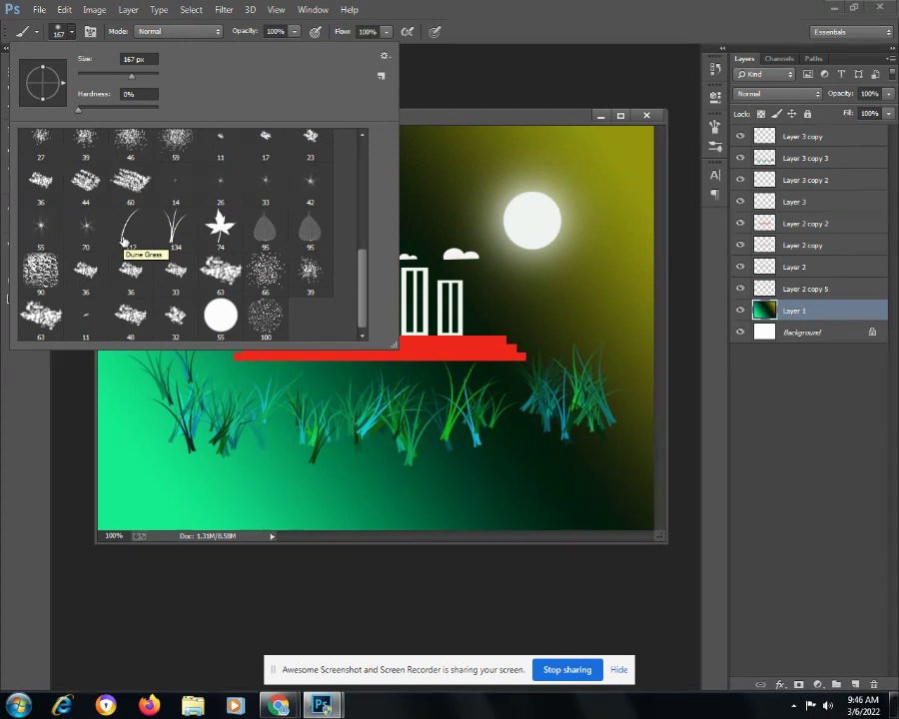
click(124, 241)
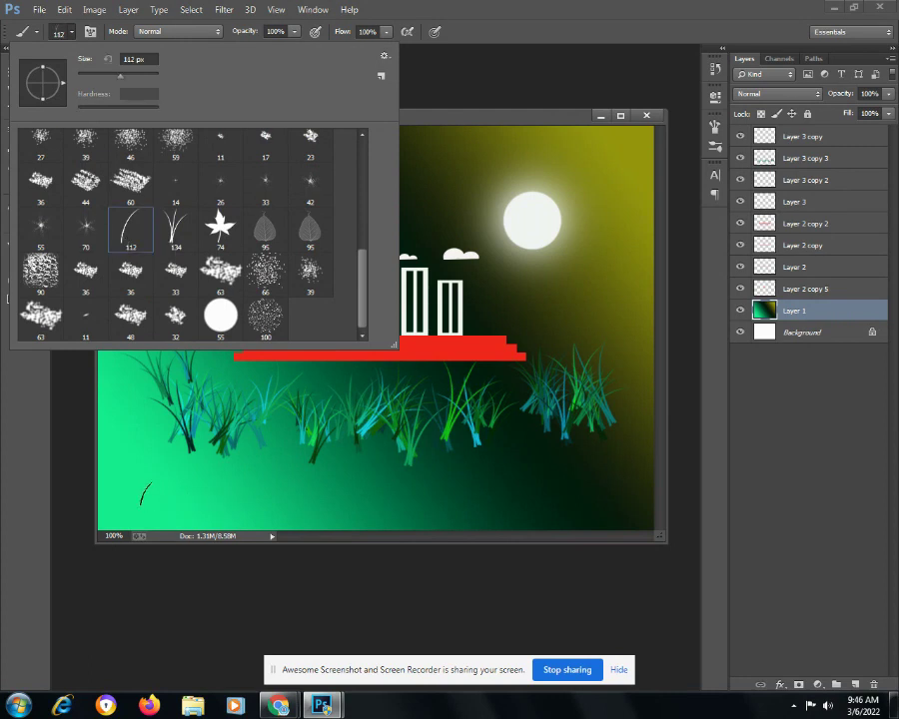
- Paint dense pale Dune Grass strokes across the lower foreground band
click(225, 500)
mouse_move(110, 499)
mouse_down()
mouse_move(240, 470)
mouse_move(351, 486)
mouse_move(639, 470)
mouse_up()
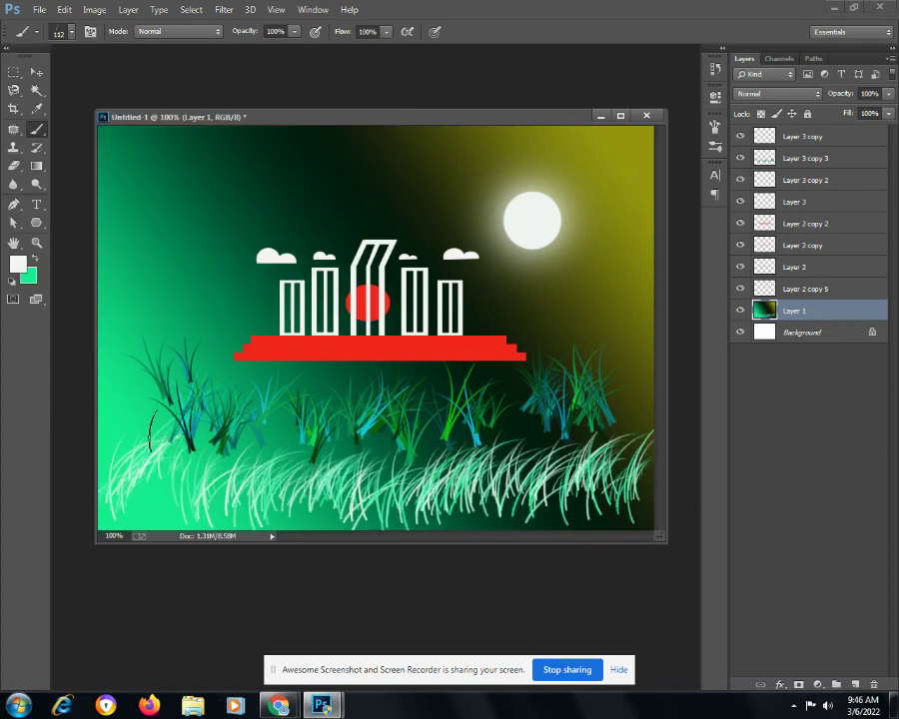
mouse_move(117, 418)
mouse_down()
mouse_move(504, 424)
mouse_move(644, 415)
mouse_up()
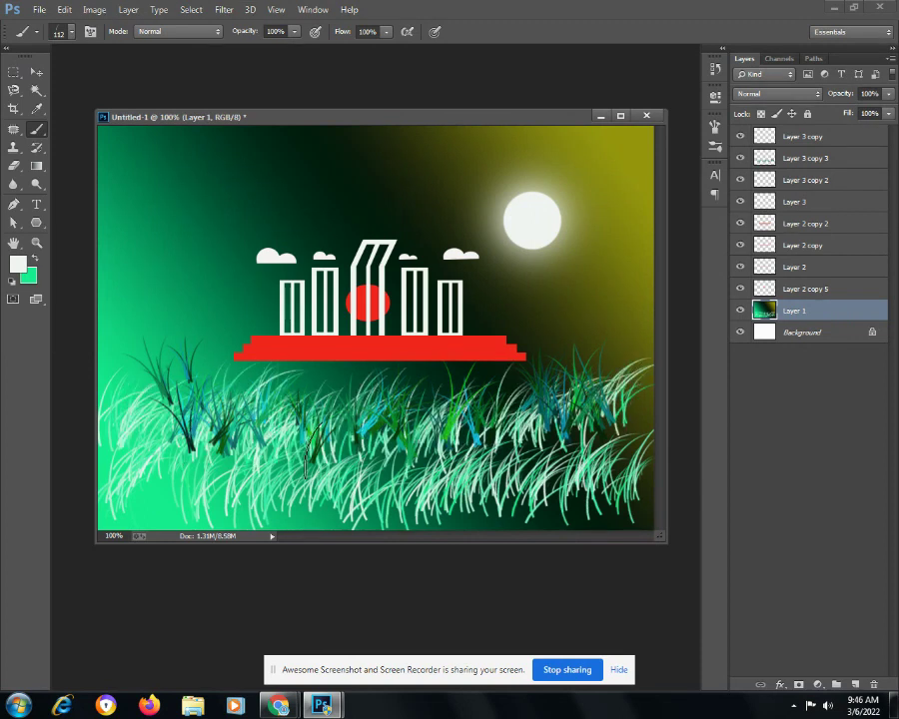
drag(165, 429, 639, 439)
mouse_move(108, 489)
mouse_down()
mouse_move(574, 495)
mouse_move(651, 482)
mouse_up()
- Extend the grass upward to just below the red platform and thicken the bottom edge
mouse_move(175, 404)
mouse_down()
mouse_move(239, 384)
mouse_move(644, 334)
mouse_up()
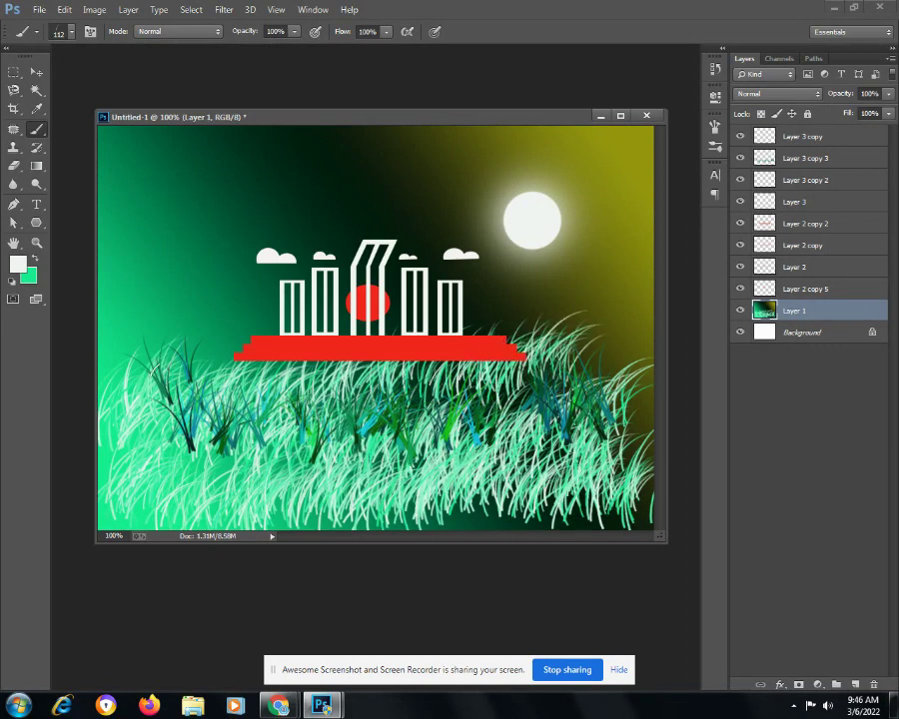
drag(110, 342, 642, 329)
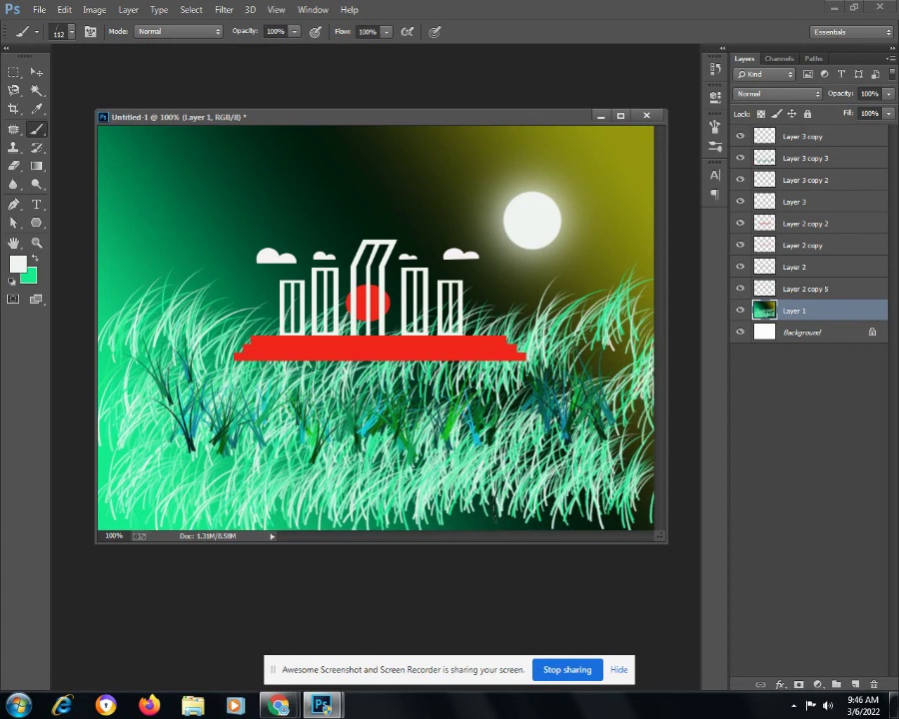
drag(311, 359, 419, 351)
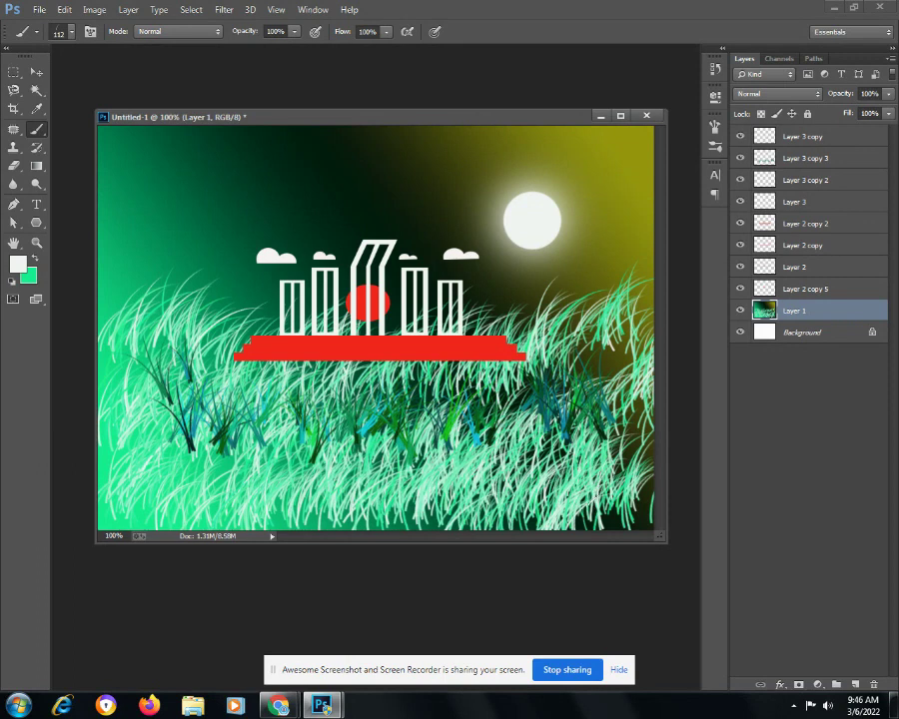
drag(275, 362, 455, 359)
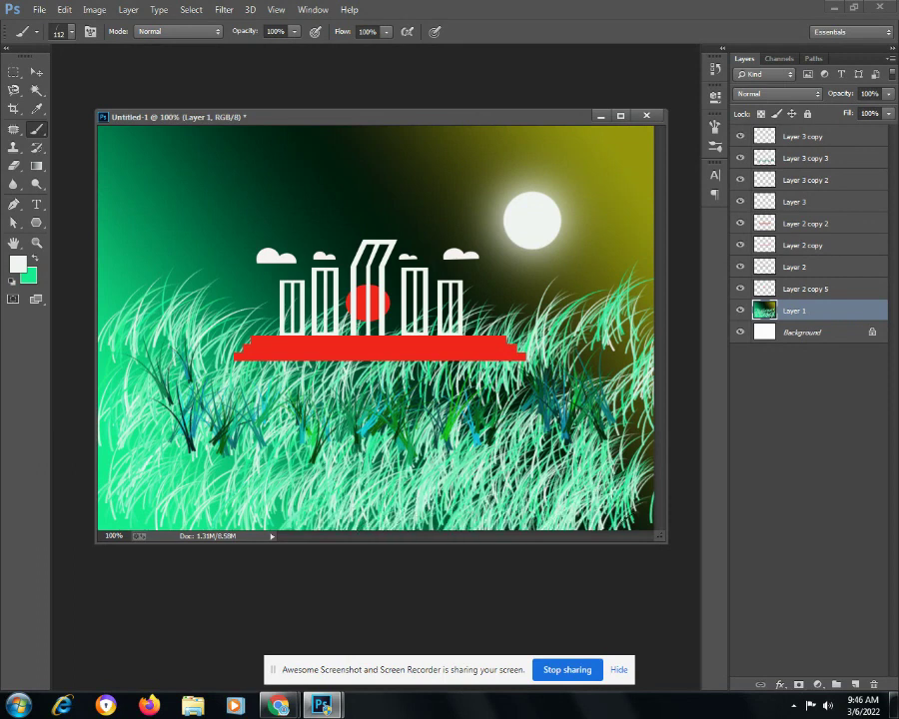
drag(111, 515, 222, 511)
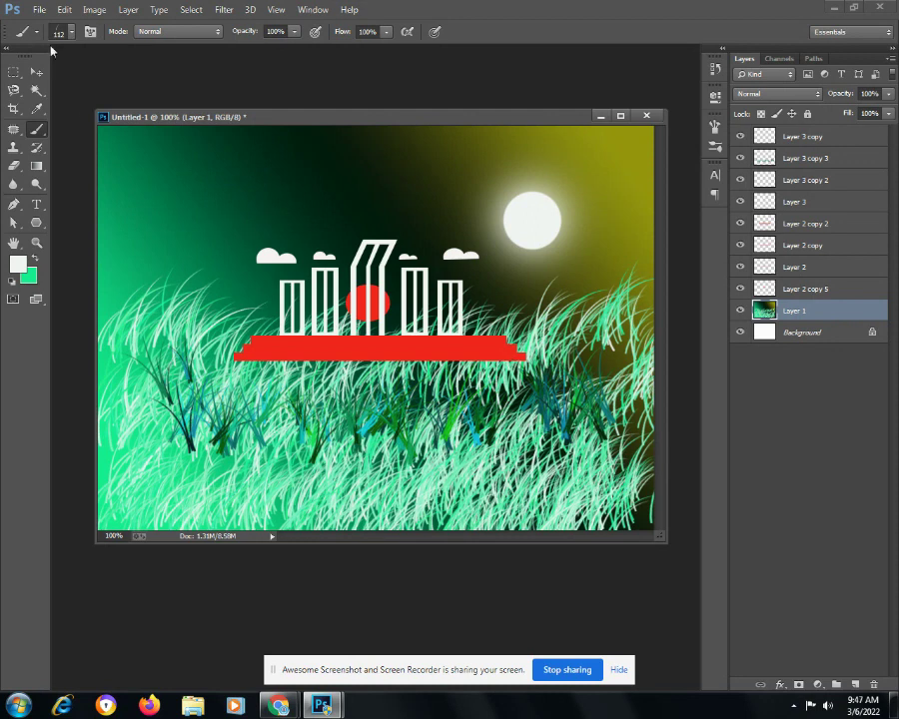
- Save the scene as the layered Photoshop file 'shohid minar 2.psd'
click(40, 10)
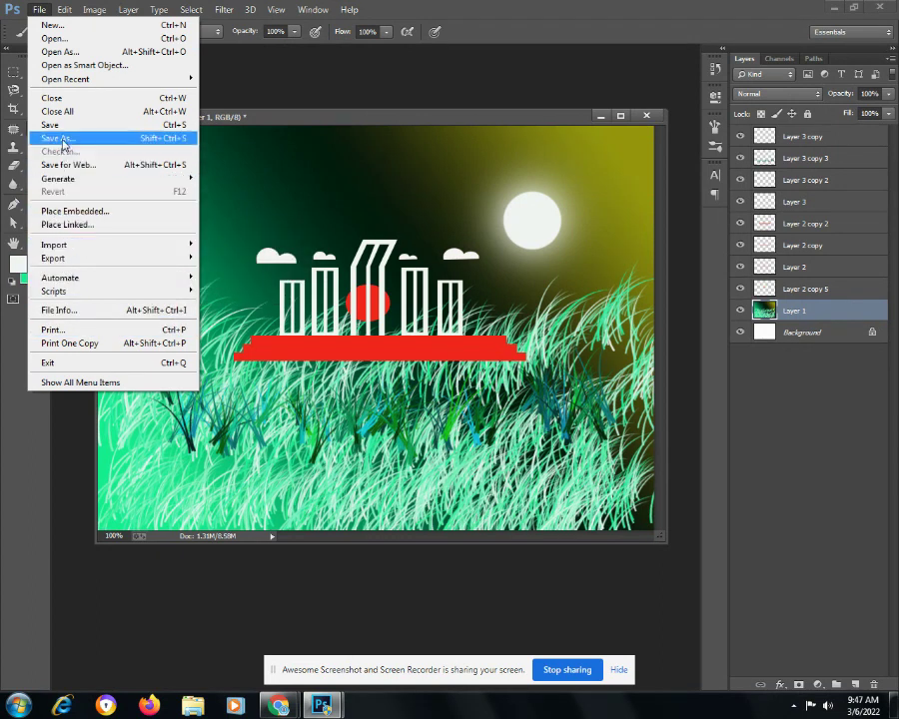
key(Escape)
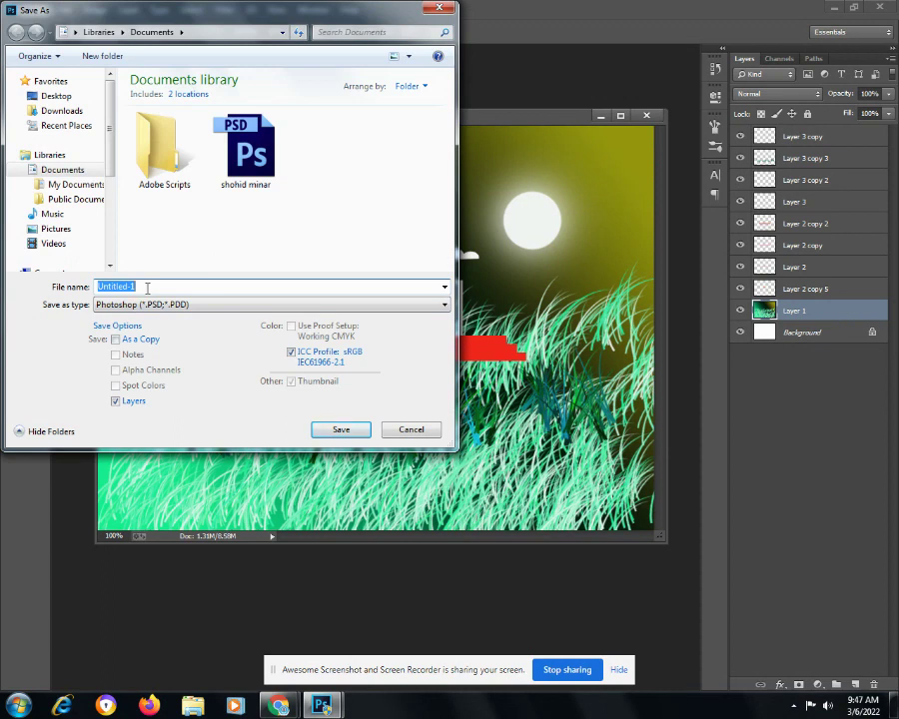
text(shohid minar)
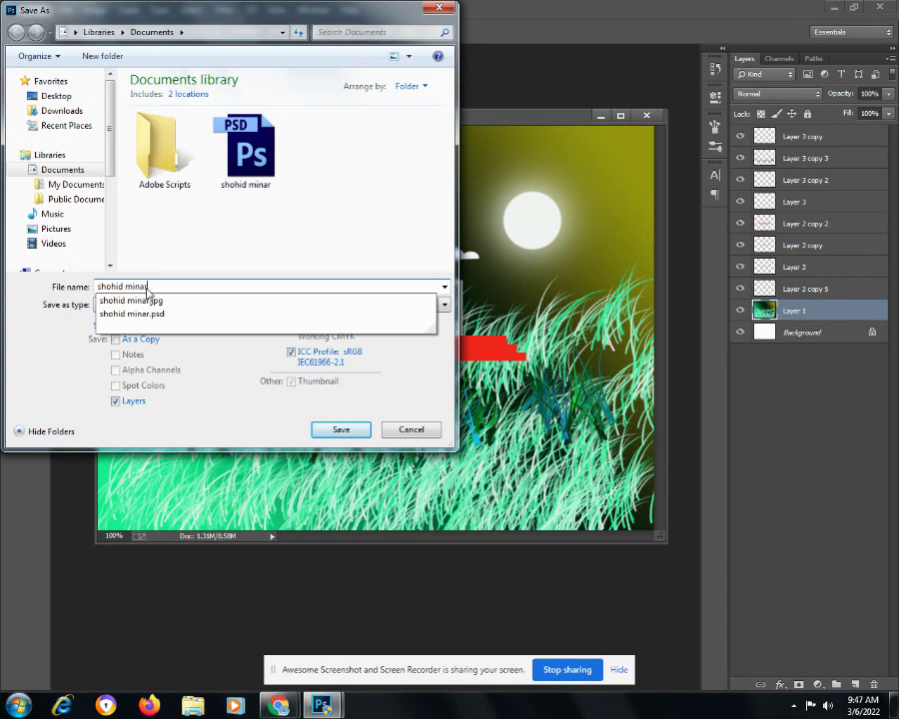
click(147, 287)
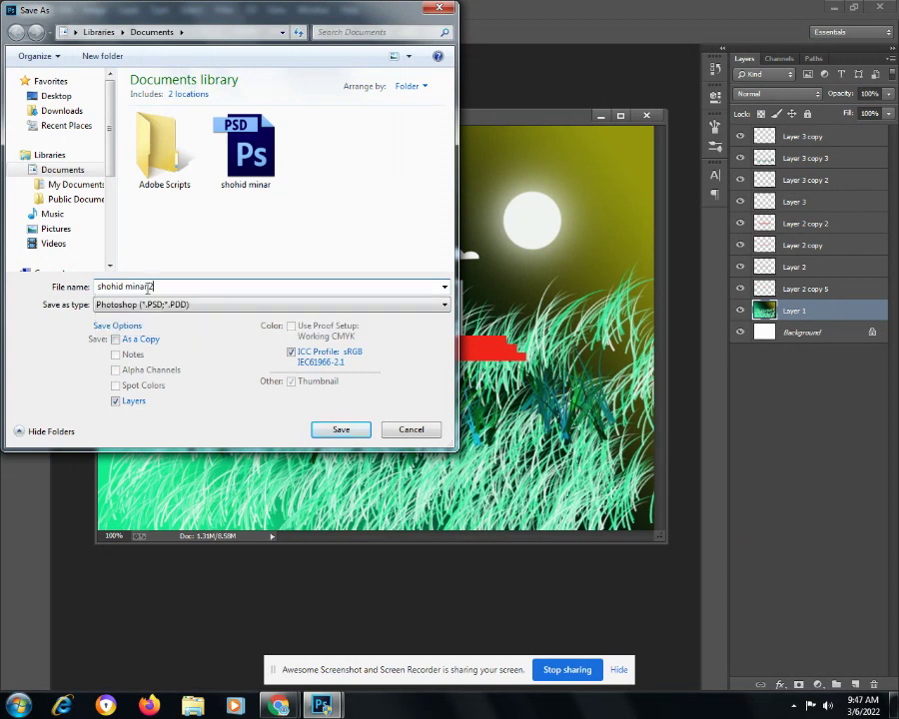
text(2)
click(345, 430)
click(607, 216)
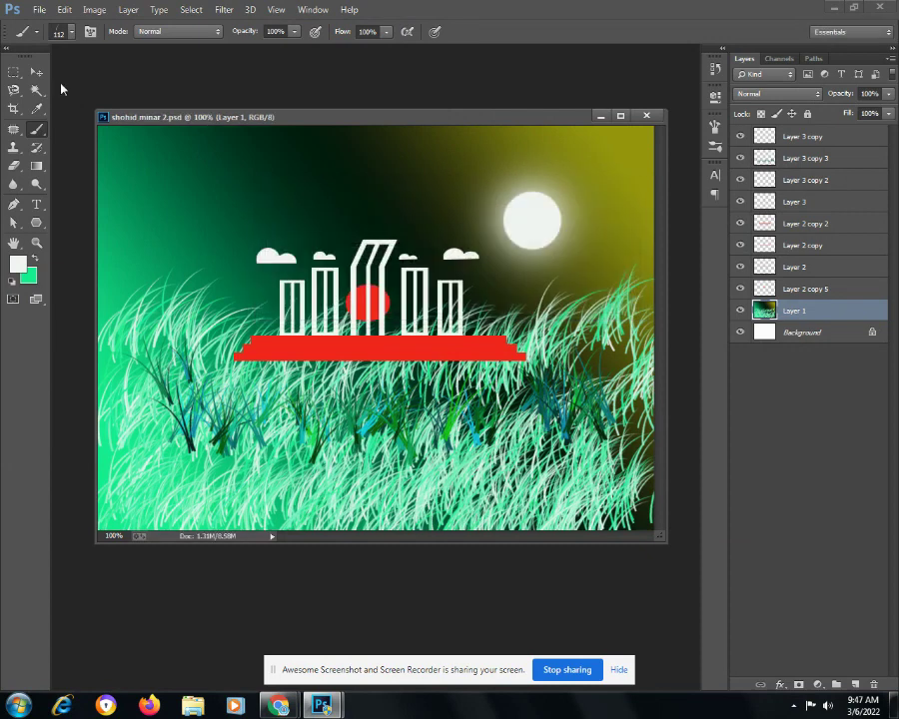
click(37, 9)
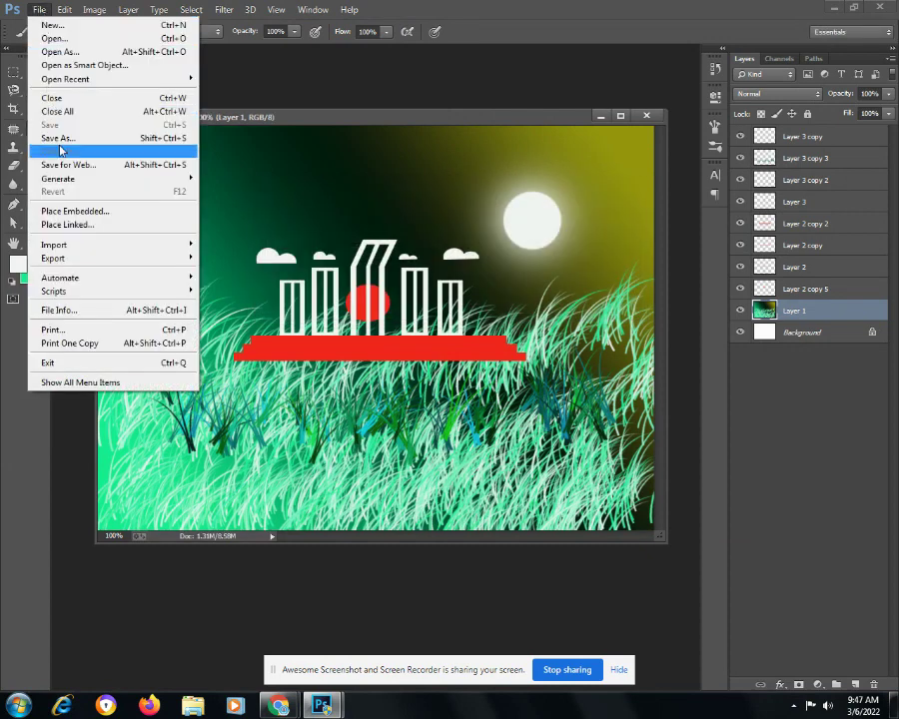
- Save a JPEG copy named 'shohid minar 2' at Maximum quality
click(59, 140)
click(349, 304)
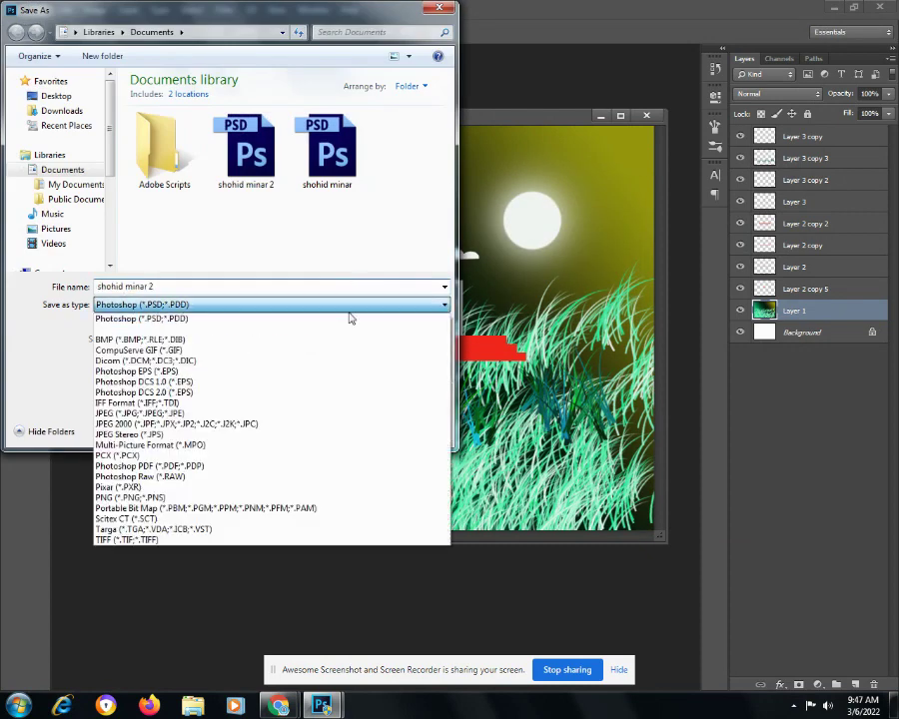
click(191, 423)
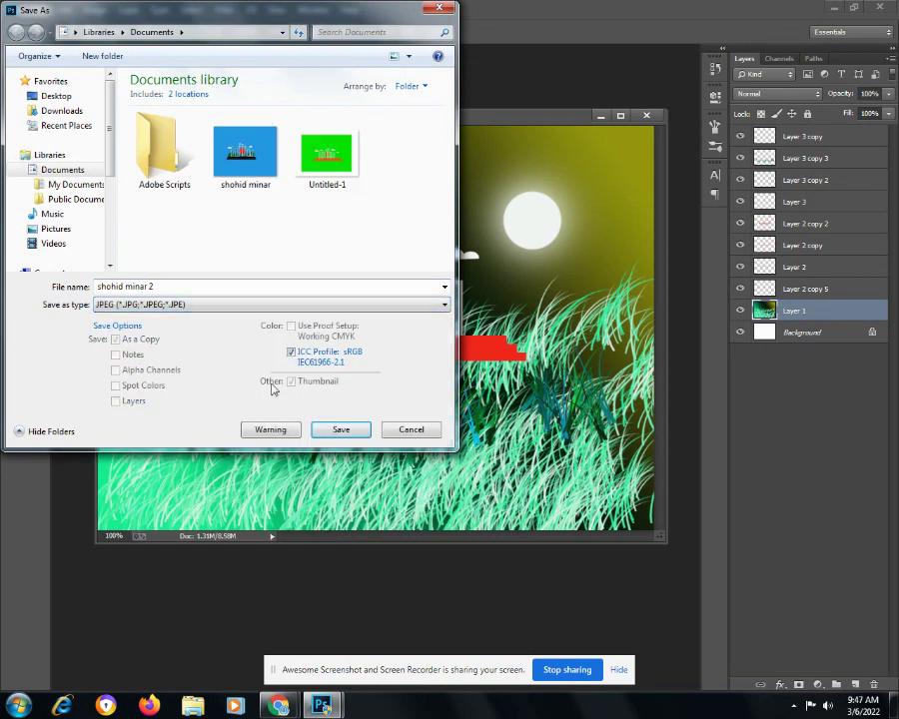
click(353, 435)
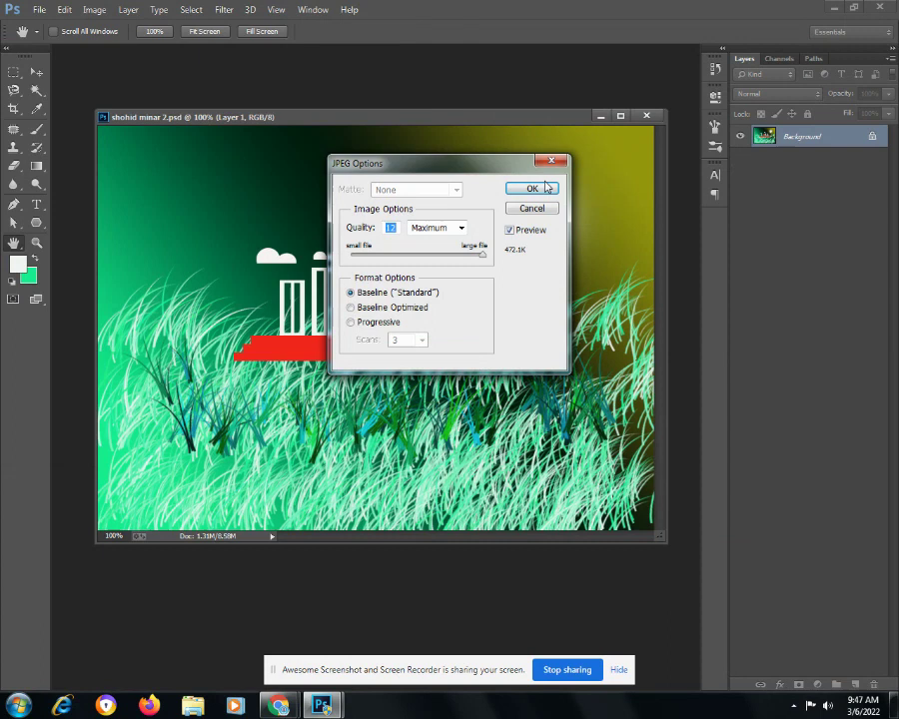
click(532, 189)
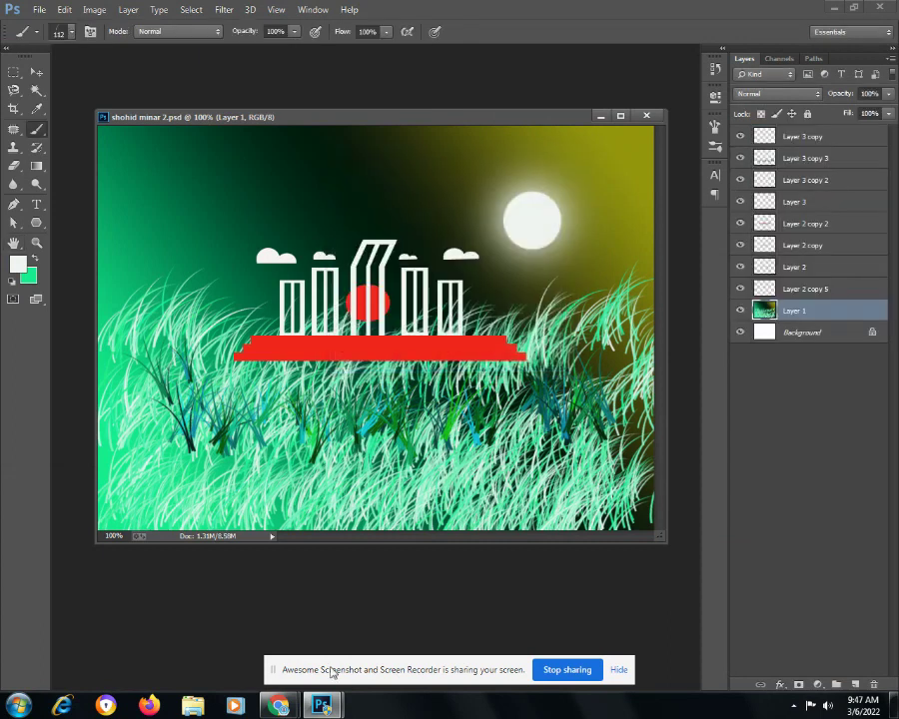